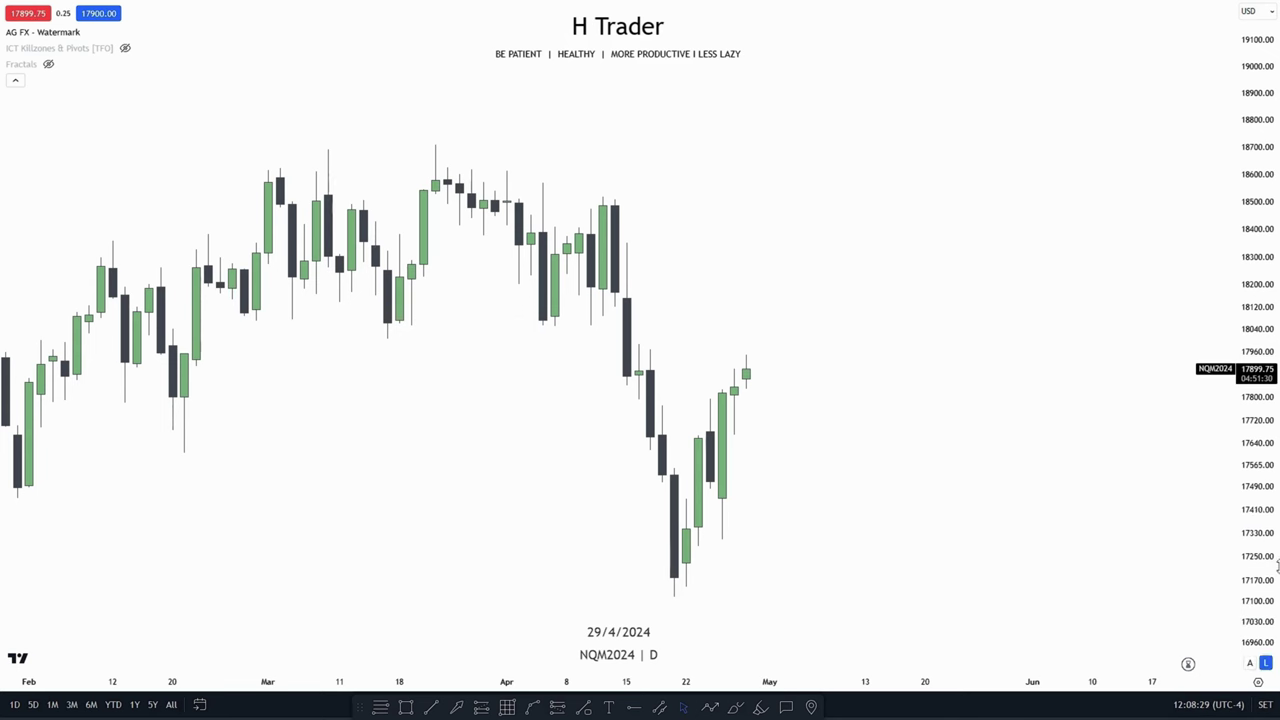
Step: Draw a short horizontal trend line at 17448.00 from the 22 April candle's high to the 23 April candle
{"action": "scroll", "coordinate": [920, 522], "scroll_direction": "up", "scroll_amount": 2}
{"action": "left_click_drag", "start_coordinate": [898, 523], "coordinate": [893, 498]}
{"action": "left_click", "coordinate": [431, 707]}
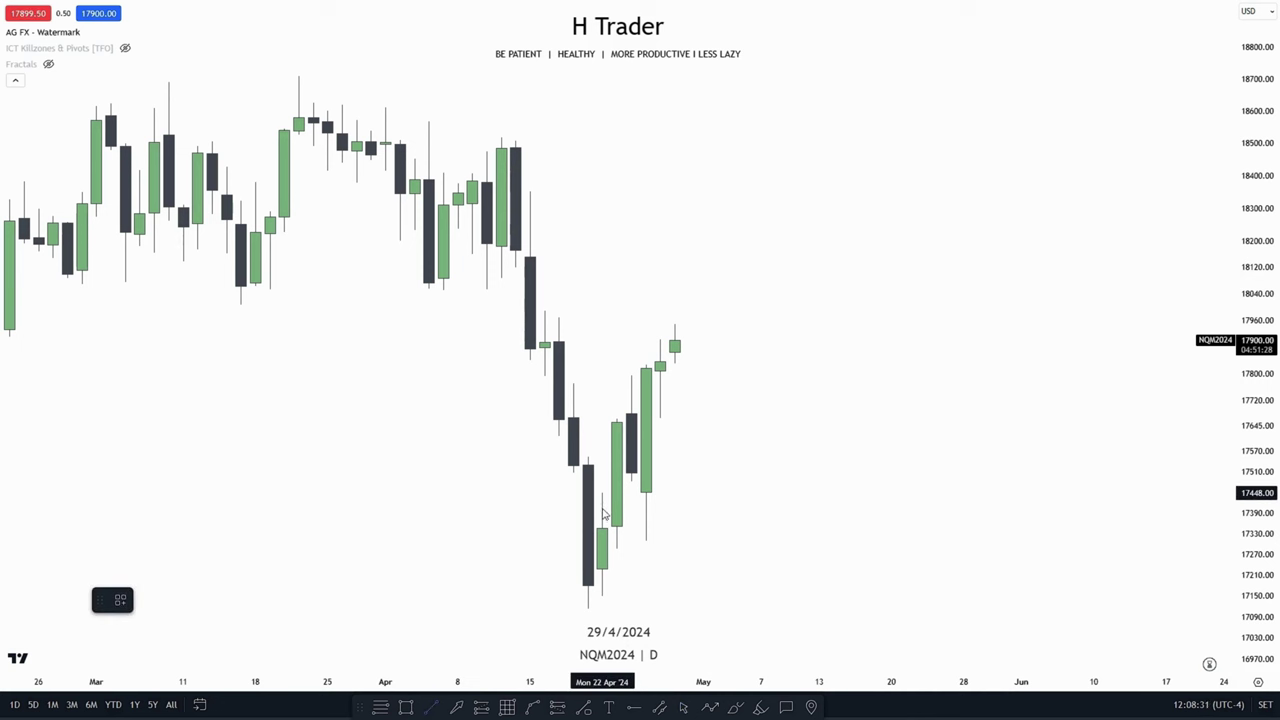
{"action": "left_click", "coordinate": [602, 494]}
{"action": "left_click", "coordinate": [617, 495]}
{"action": "left_click", "coordinate": [824, 524]}
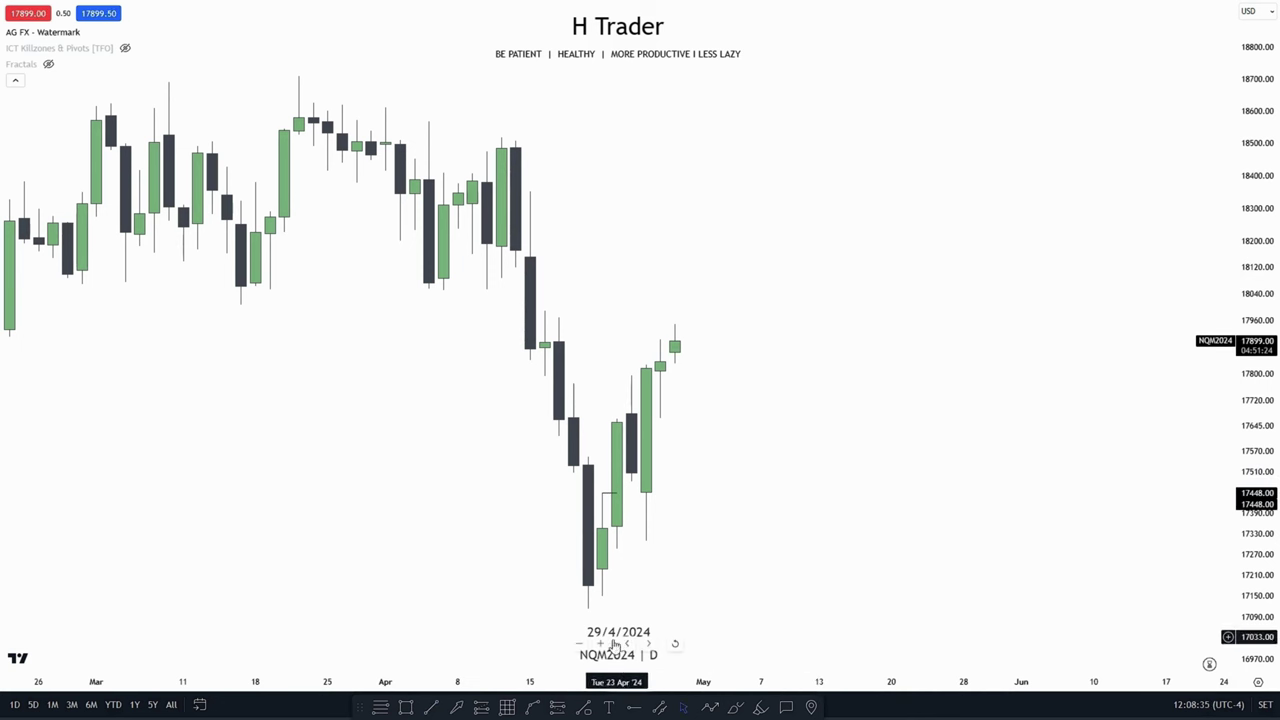
Step: Draw a rectangle from 17 April at 17615.25 to 23 May at about 17452.50, and delete it
{"action": "left_click", "coordinate": [407, 707]}
{"action": "left_click", "coordinate": [558, 436]}
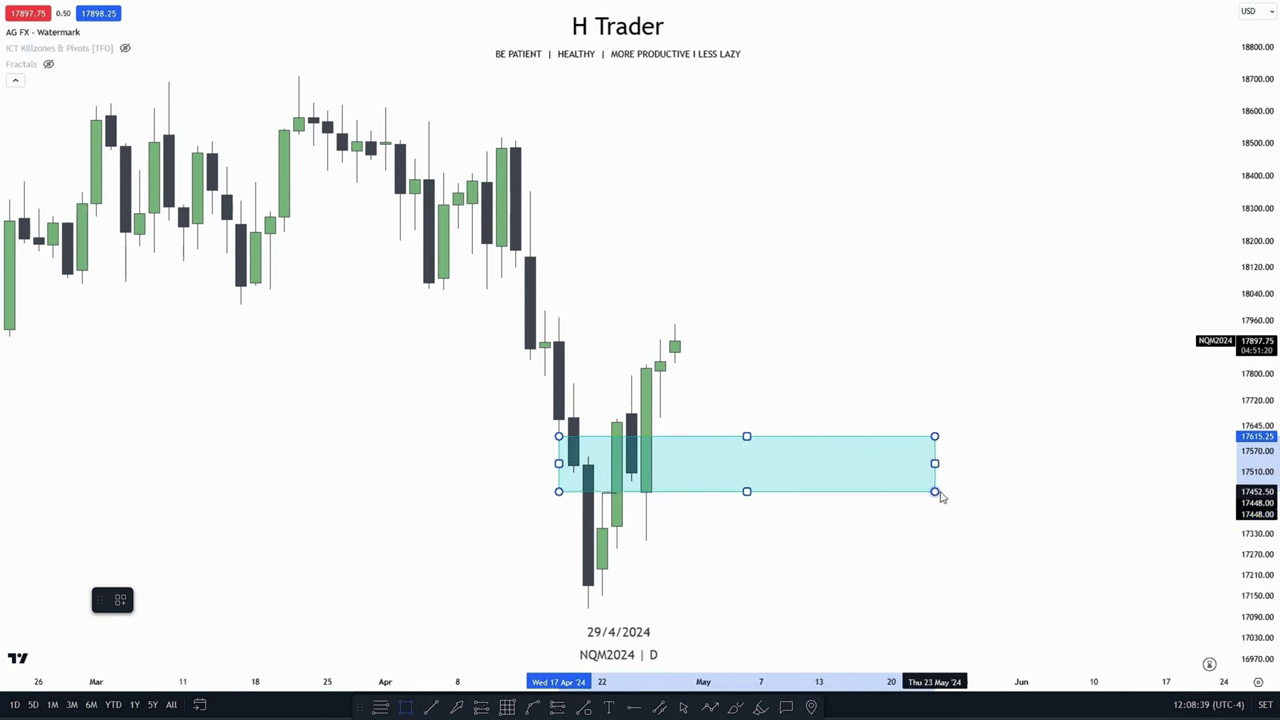
{"action": "left_click", "coordinate": [935, 493]}
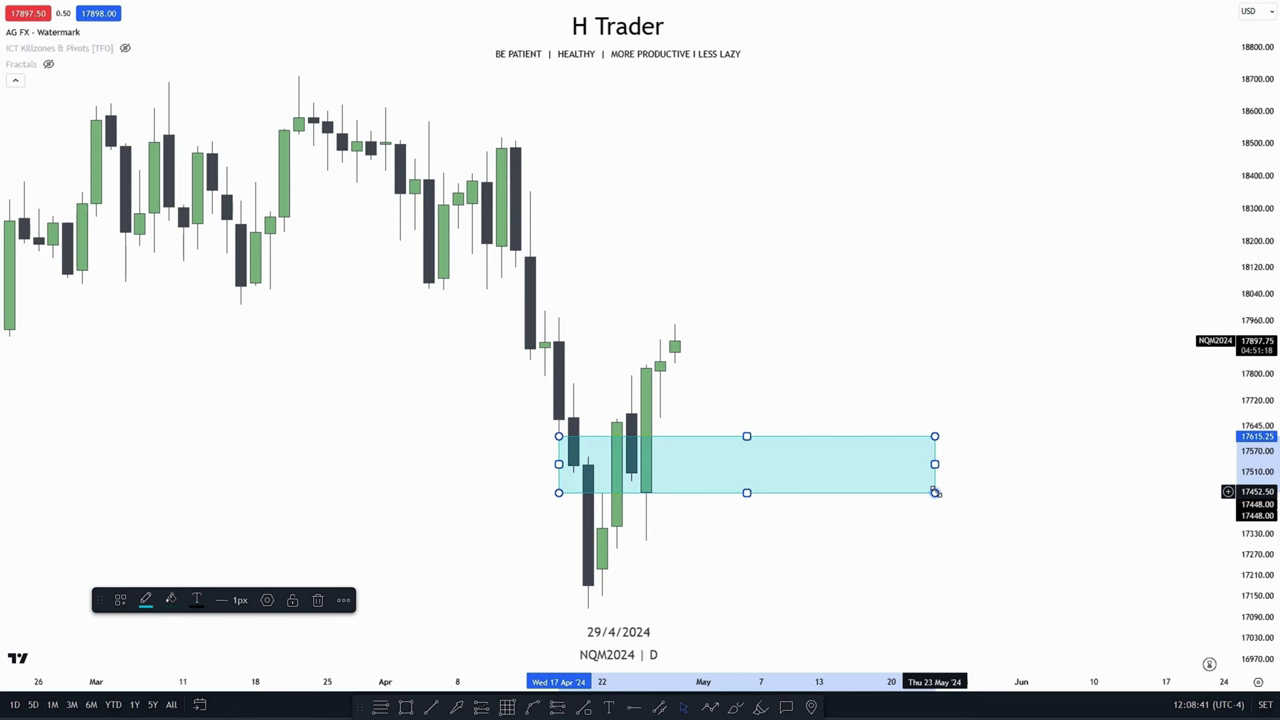
{"action": "key", "text": "Delete"}
Step: Move the short trend line to the 23 April candle's high, ending at the 24 April candle
{"action": "left_click_drag", "start_coordinate": [817, 554], "coordinate": [830, 513]}
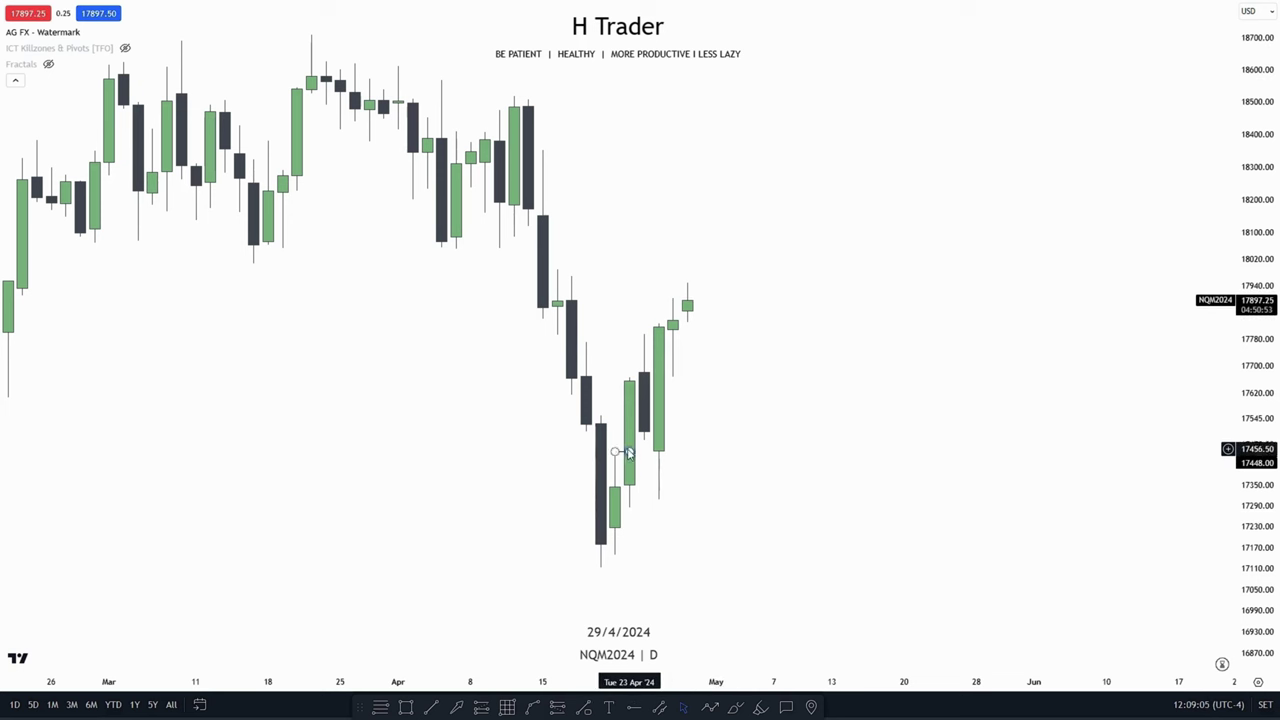
{"action": "mouse_move", "coordinate": [629, 379]}
{"action": "left_mouse_down"}
{"action": "mouse_move", "coordinate": [615, 451]}
{"action": "mouse_move", "coordinate": [650, 384]}
{"action": "left_mouse_up"}
{"action": "left_click", "coordinate": [757, 428]}
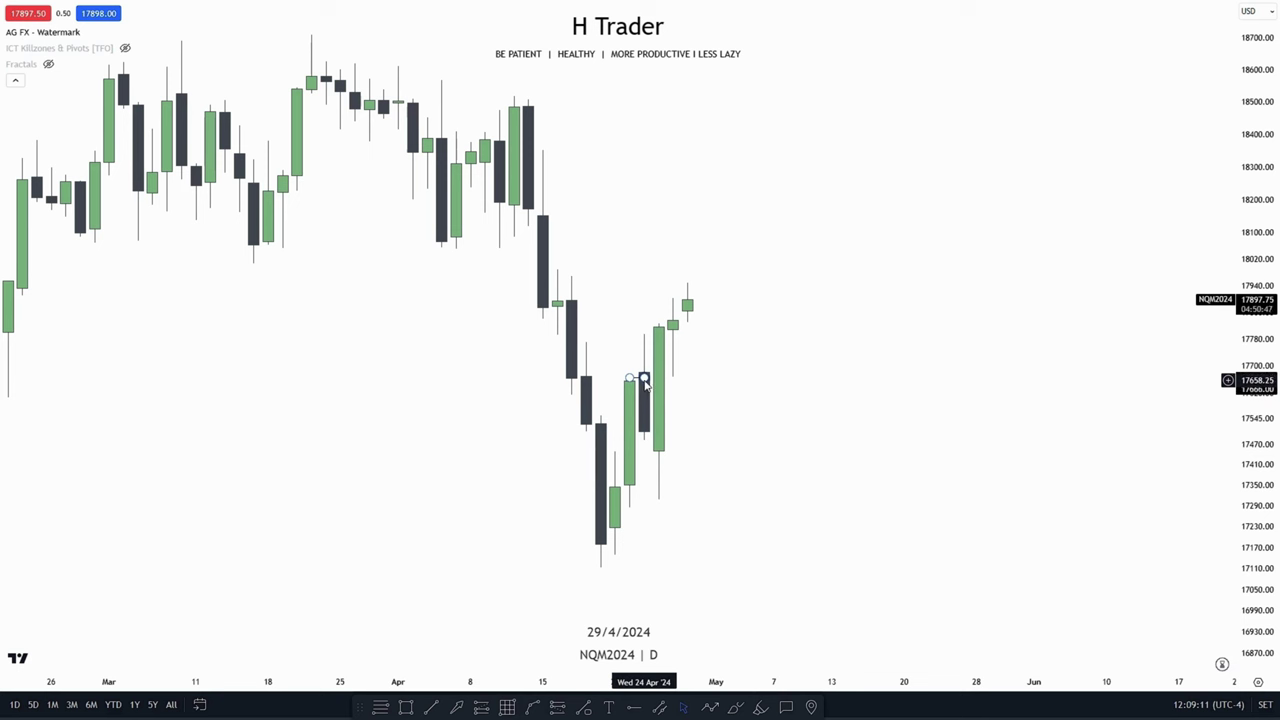
Step: Reposition the short trend line at 17481.75, from the 24 April candle's low to the 25 April candle
{"action": "left_click", "coordinate": [643, 440]}
{"action": "left_click_drag", "start_coordinate": [630, 378], "coordinate": [658, 440]}
{"action": "left_click", "coordinate": [749, 447]}
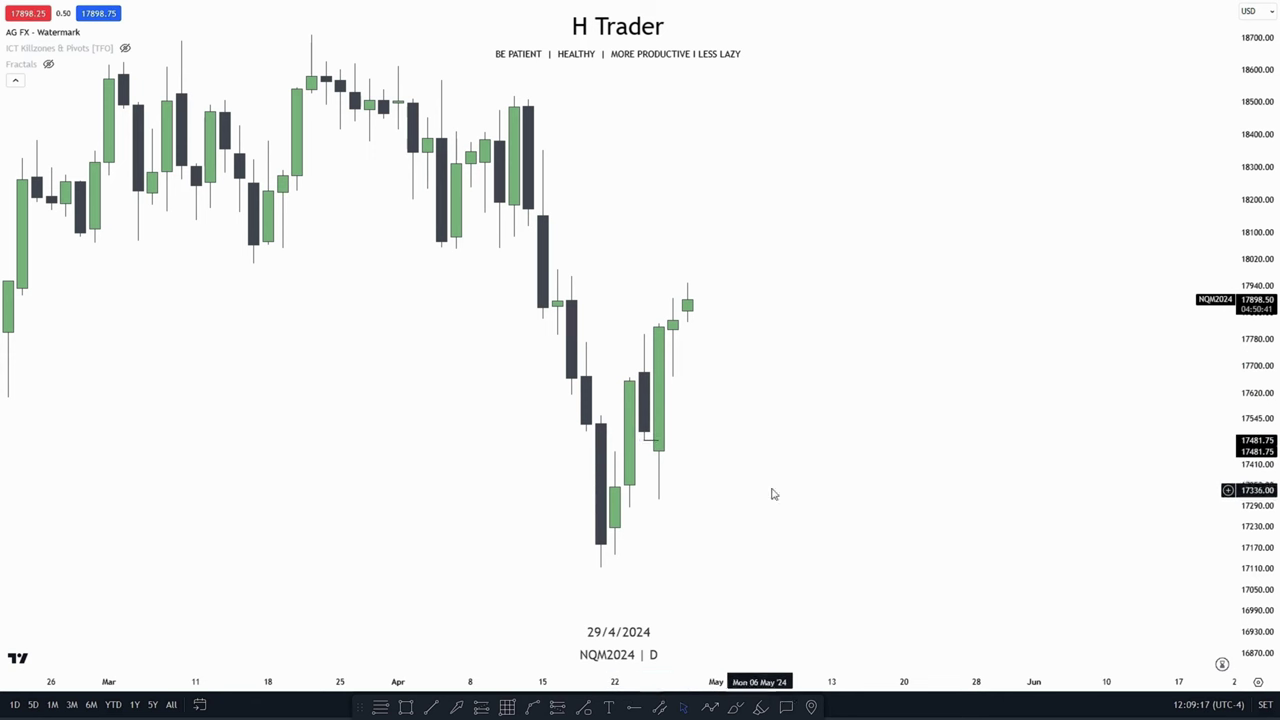
Step: Move both ends of the short trend line to 17795.50, from the 24 April candle's high to the 25 April candle
{"action": "left_click", "coordinate": [658, 442]}
{"action": "left_click_drag", "start_coordinate": [658, 442], "coordinate": [645, 336]}
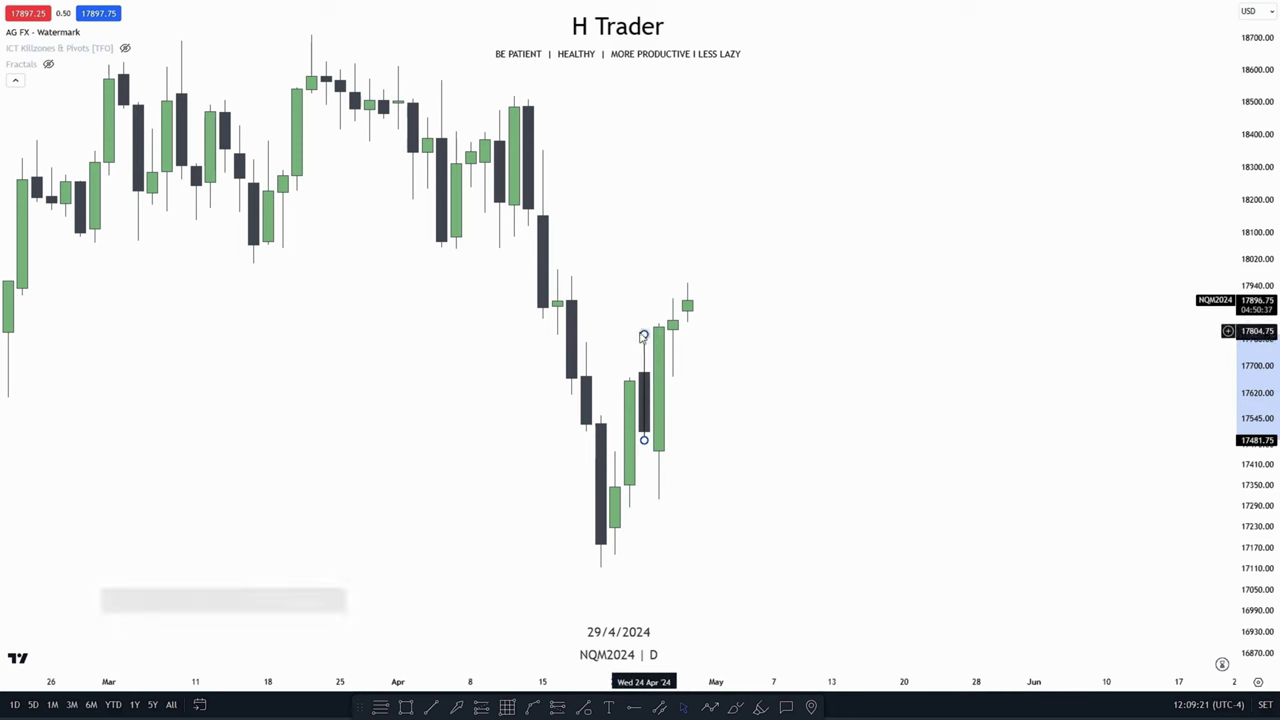
{"action": "left_click_drag", "start_coordinate": [643, 440], "coordinate": [656, 334]}
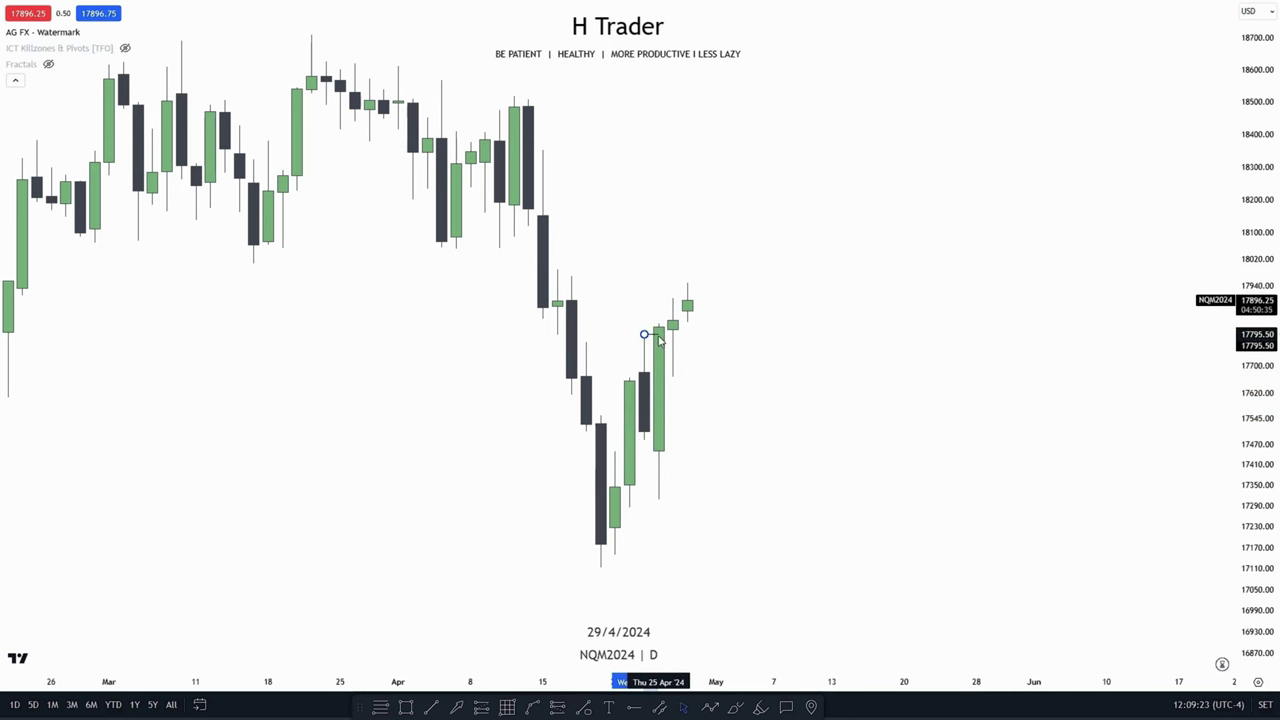
{"action": "left_click", "coordinate": [777, 372]}
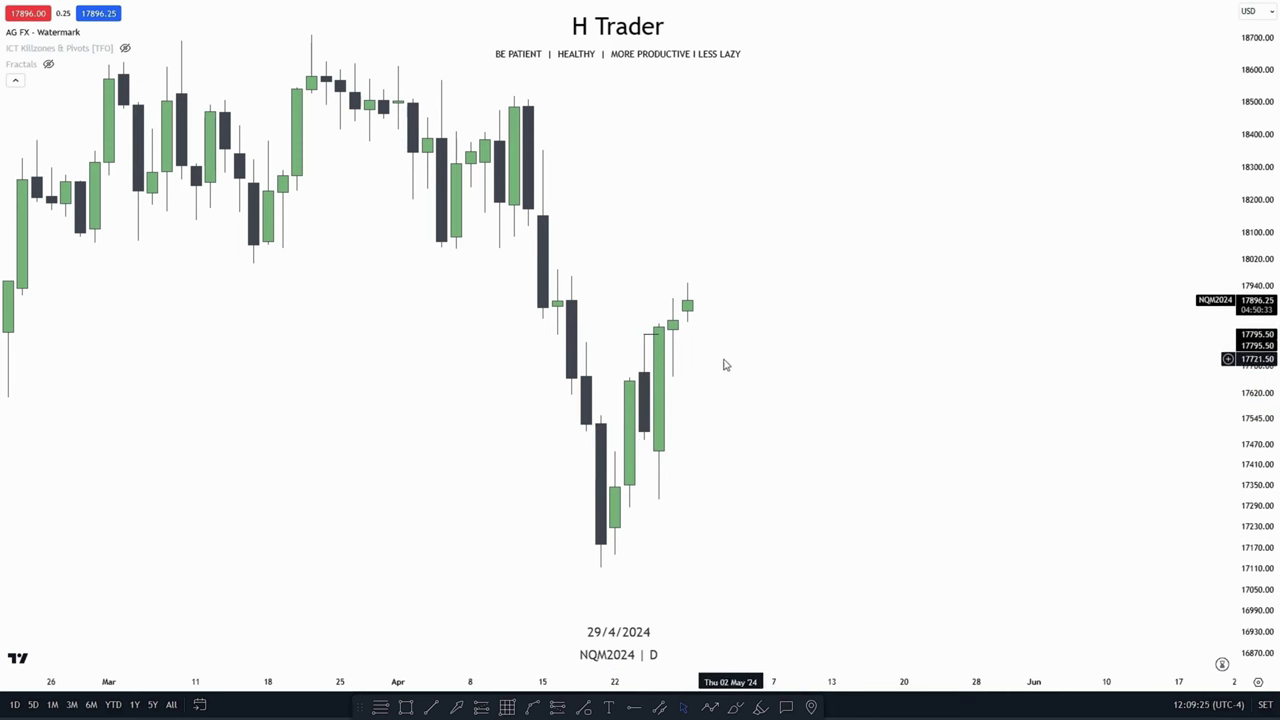
Step: Draw a thin rectangle from the low of the 16 April candle across to mid-May
{"action": "key", "text": "alt+shift+r"}
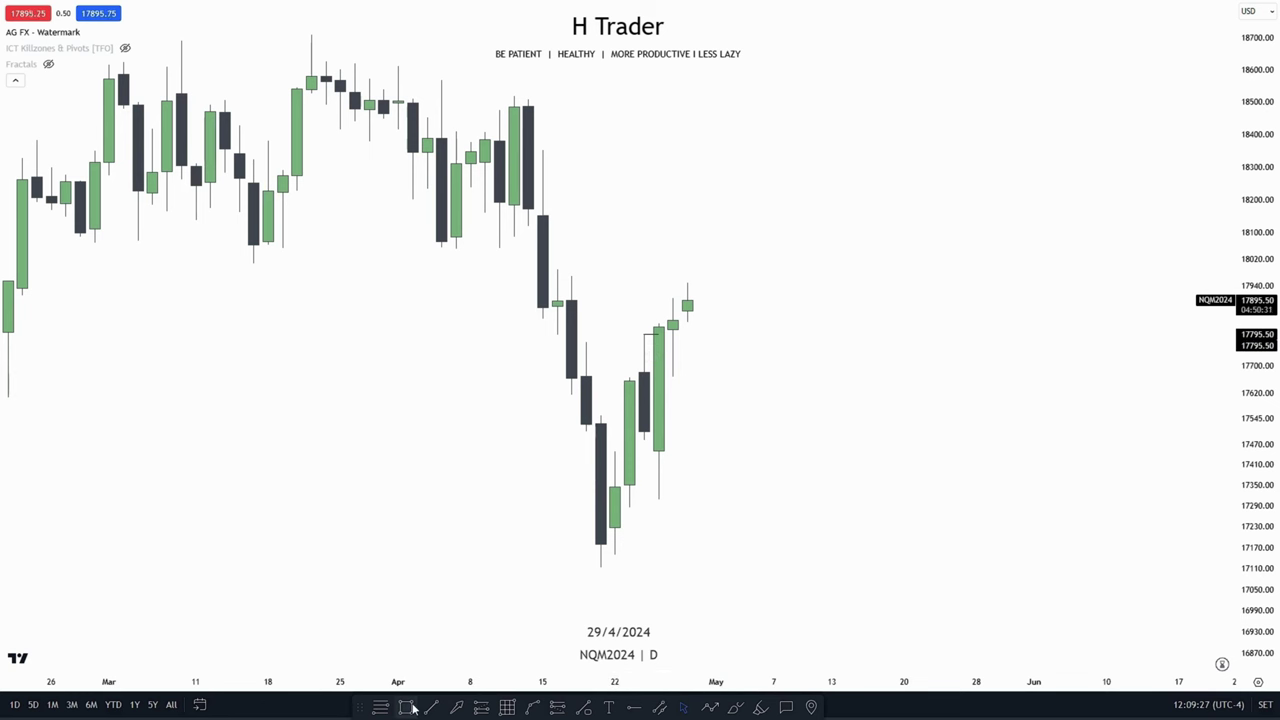
{"action": "mouse_move", "coordinate": [558, 337]}
{"action": "left_mouse_down"}
{"action": "mouse_move", "coordinate": [806, 360]}
{"action": "mouse_move", "coordinate": [890, 342]}
{"action": "left_mouse_up"}
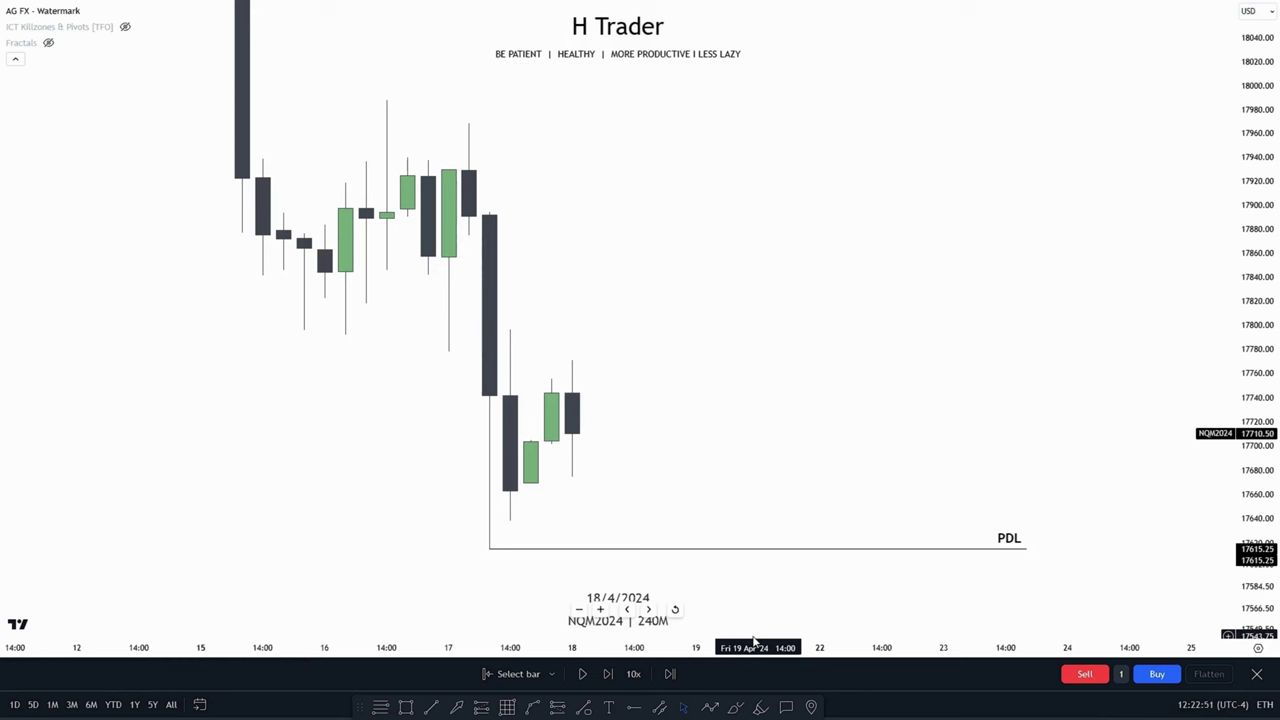
Step: Draw a short horizontal trend line at 17705.00 from the 17 April 18:00 candle's high to the 22:00 candle
{"action": "left_click", "coordinate": [431, 707]}
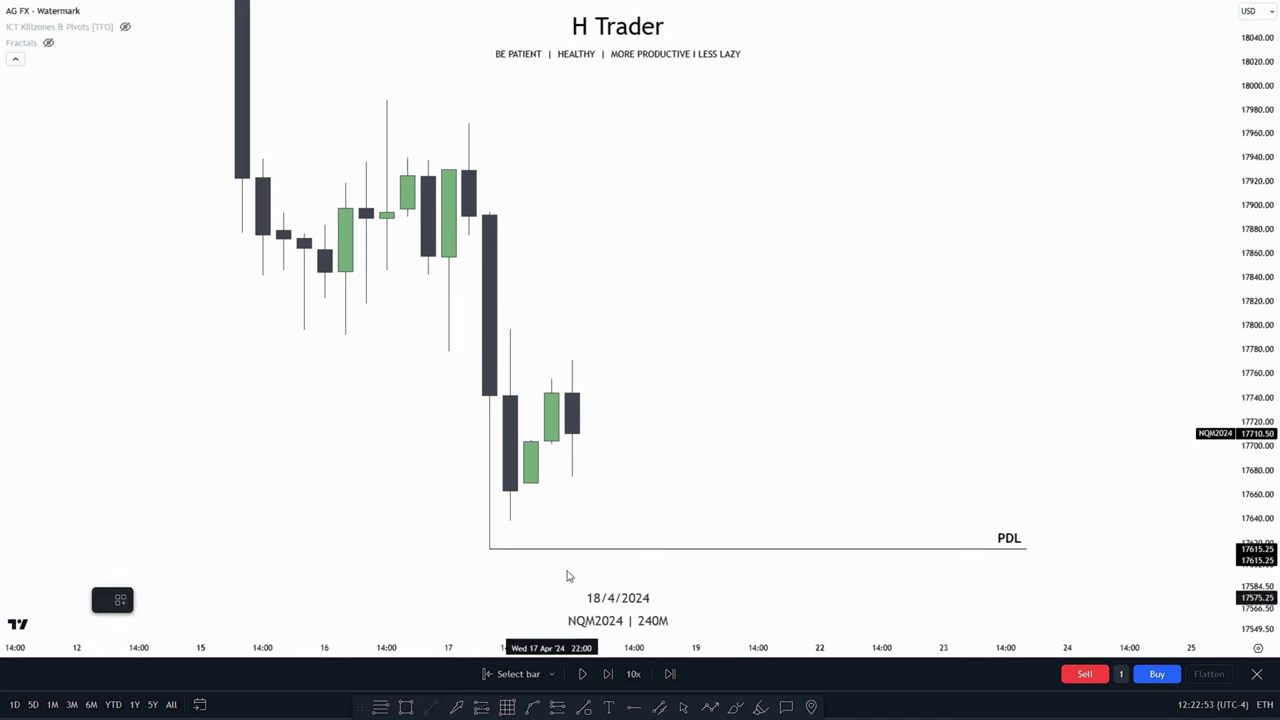
{"action": "left_click", "coordinate": [530, 440]}
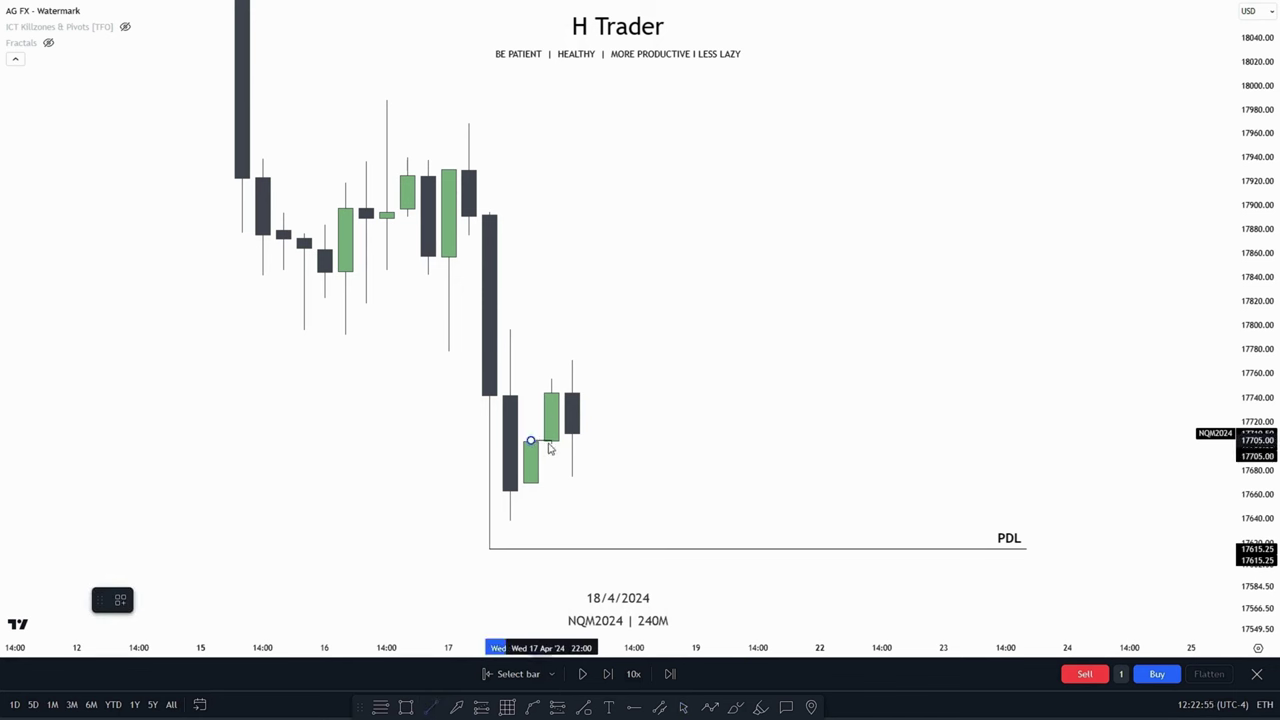
{"action": "left_click", "coordinate": [551, 440]}
{"action": "left_click", "coordinate": [653, 452]}
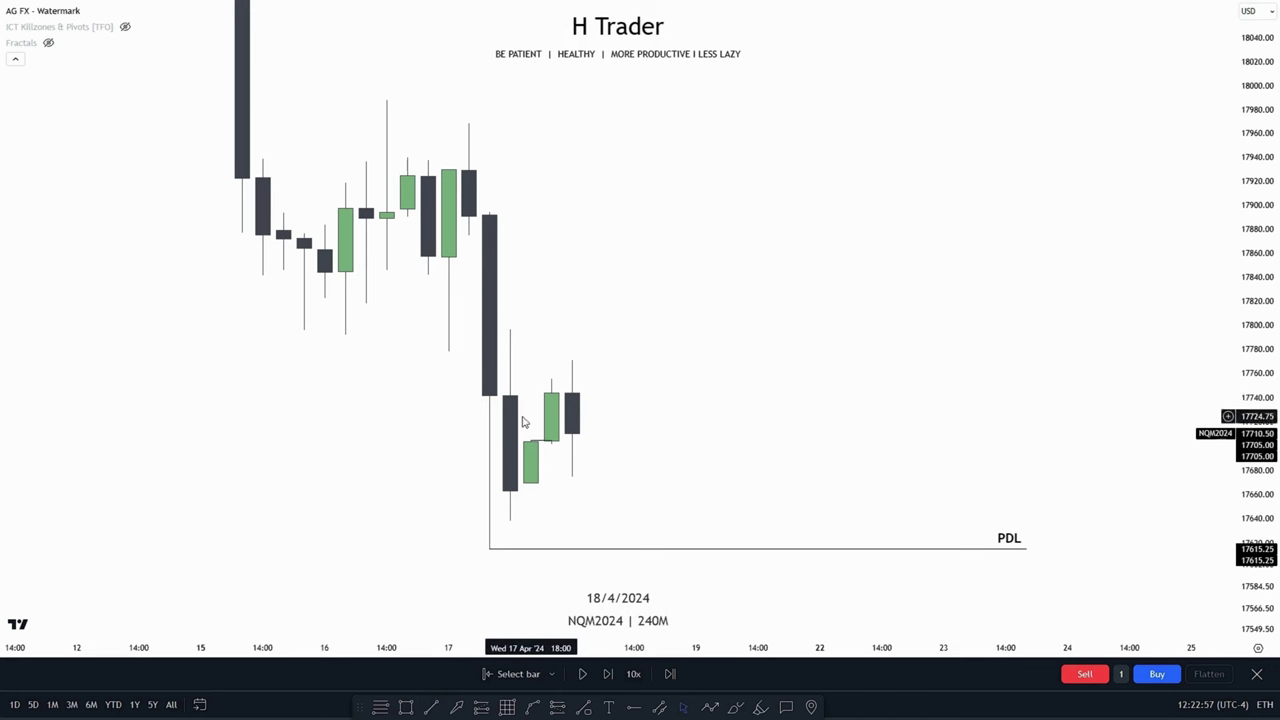
Step: Move the short trend line to 17755.50, from the 17 April 22:00 candle's high to the following candle
{"action": "left_click", "coordinate": [545, 440]}
{"action": "left_click_drag", "start_coordinate": [551, 440], "coordinate": [571, 378]}
{"action": "left_click", "coordinate": [616, 378]}
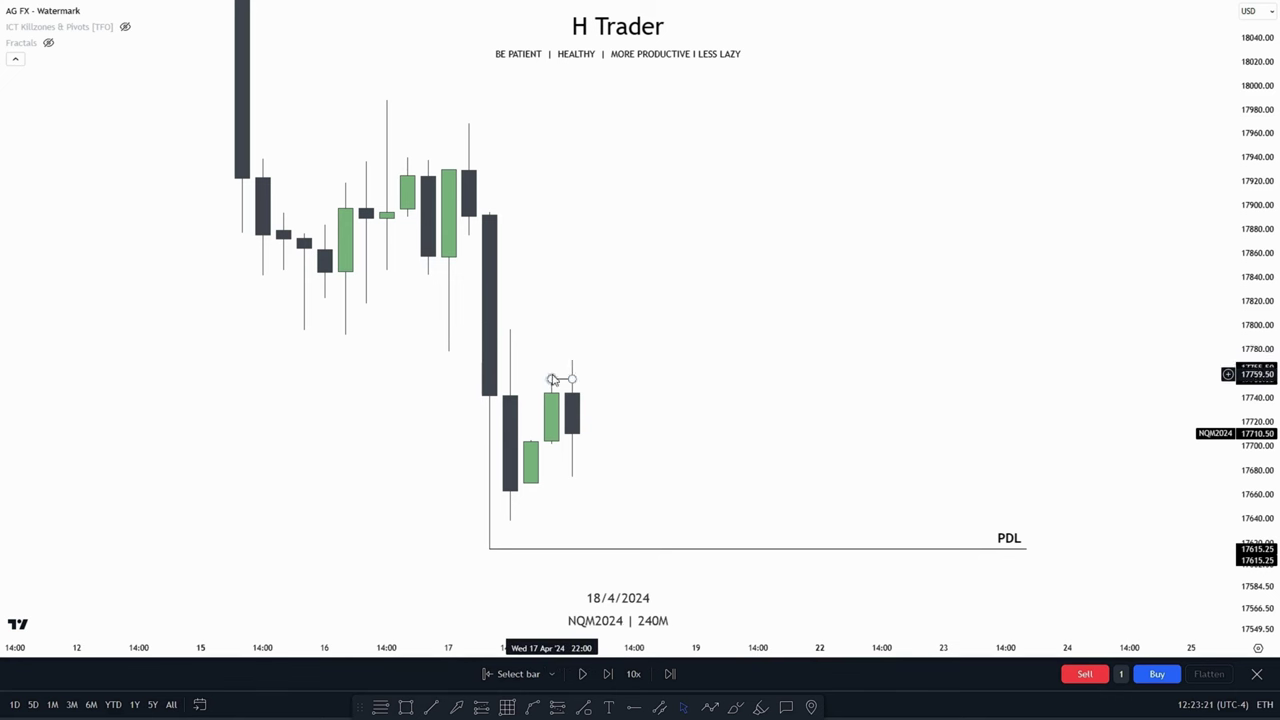
Step: Draw a second trend line from the 17 April 22:00 candle's low to the following candle, and delete both short lines
{"action": "left_click", "coordinate": [431, 707]}
{"action": "left_click", "coordinate": [551, 443]}
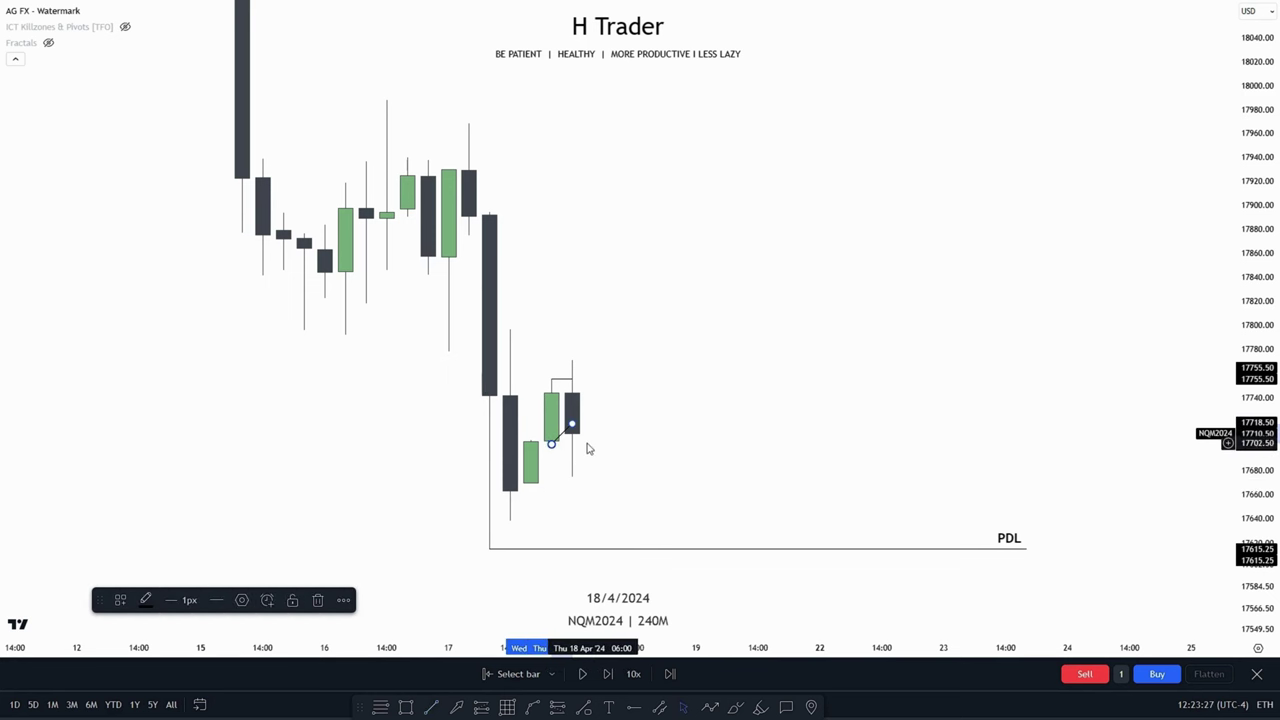
{"action": "key", "text": "Delete"}
{"action": "left_click", "coordinate": [563, 380]}
{"action": "key", "text": "Delete"}
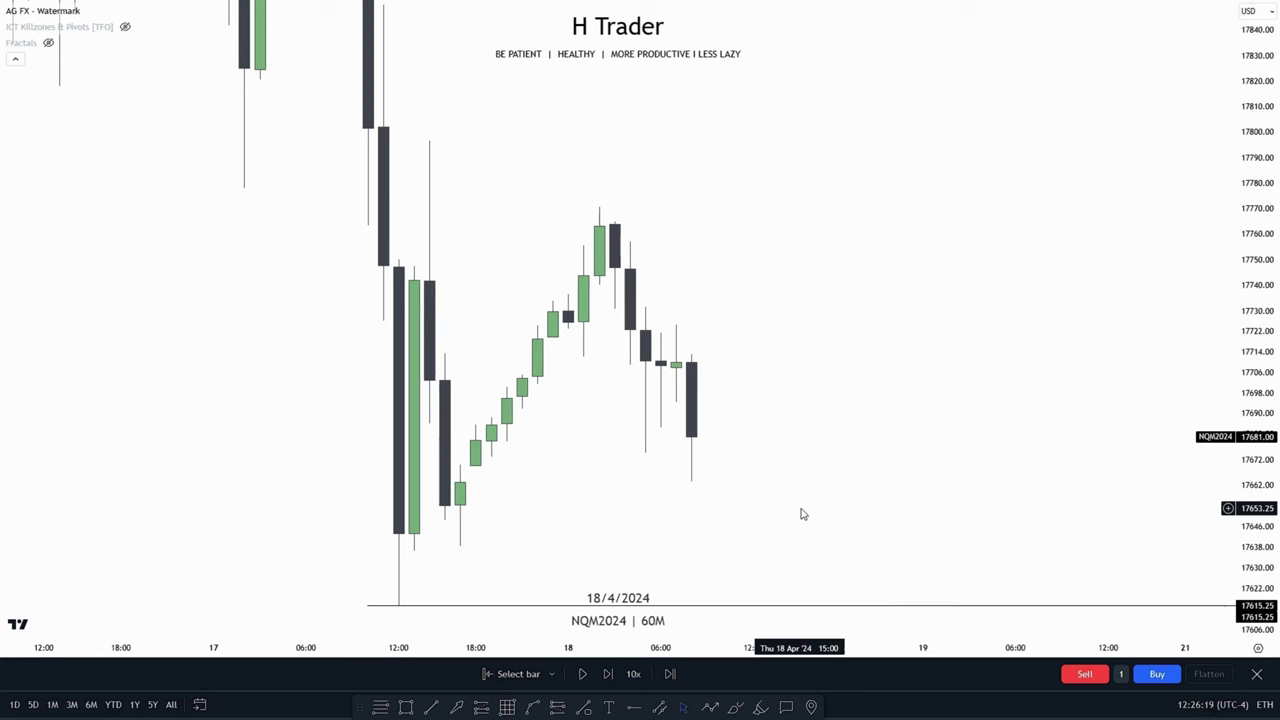
Step: Draw a rising trend line from 17673.25 at 17 April 19:00 to 17701.00 at 22:00, and delete it
{"action": "left_click", "coordinate": [431, 707]}
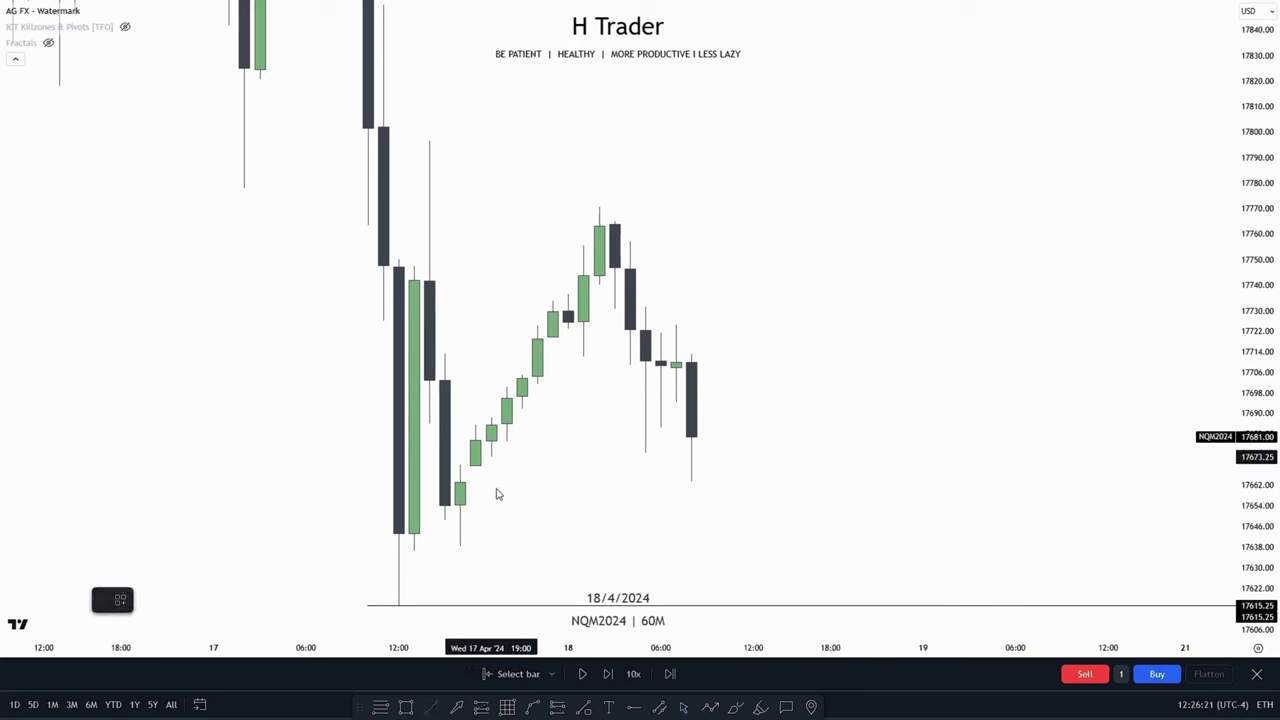
{"action": "left_click", "coordinate": [491, 456]}
{"action": "left_click", "coordinate": [537, 384]}
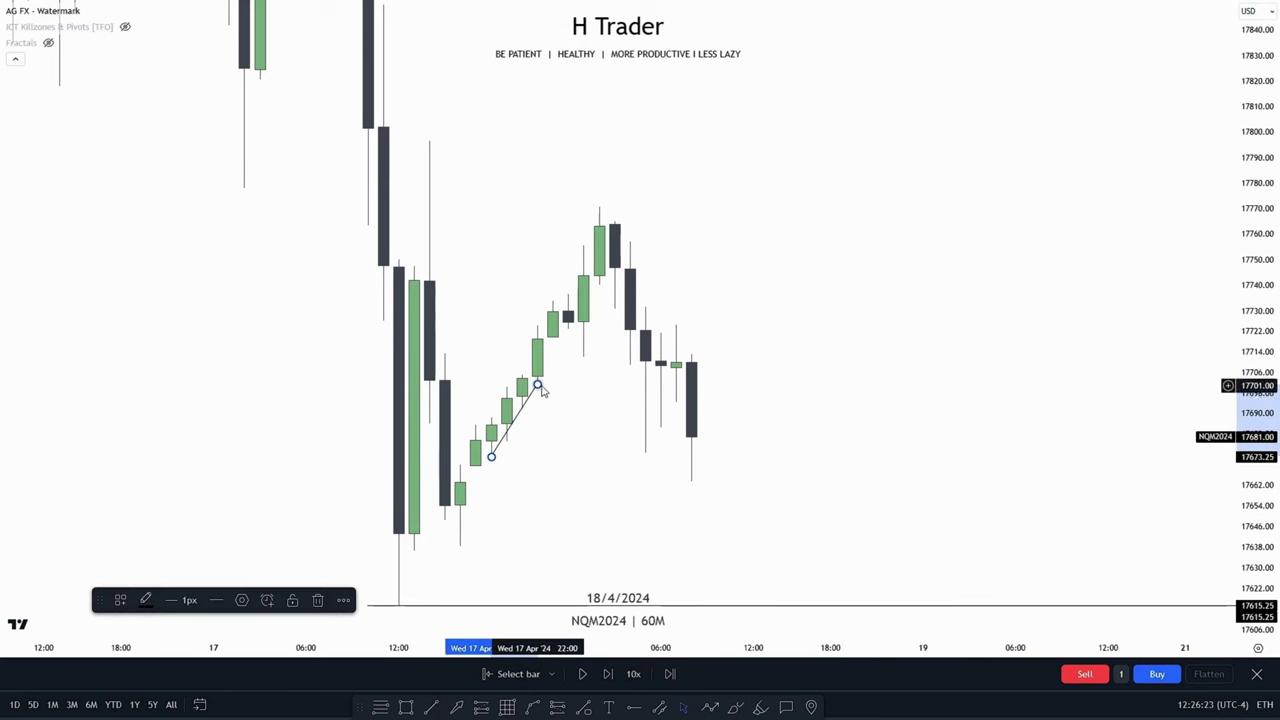
{"action": "key", "text": "Delete"}
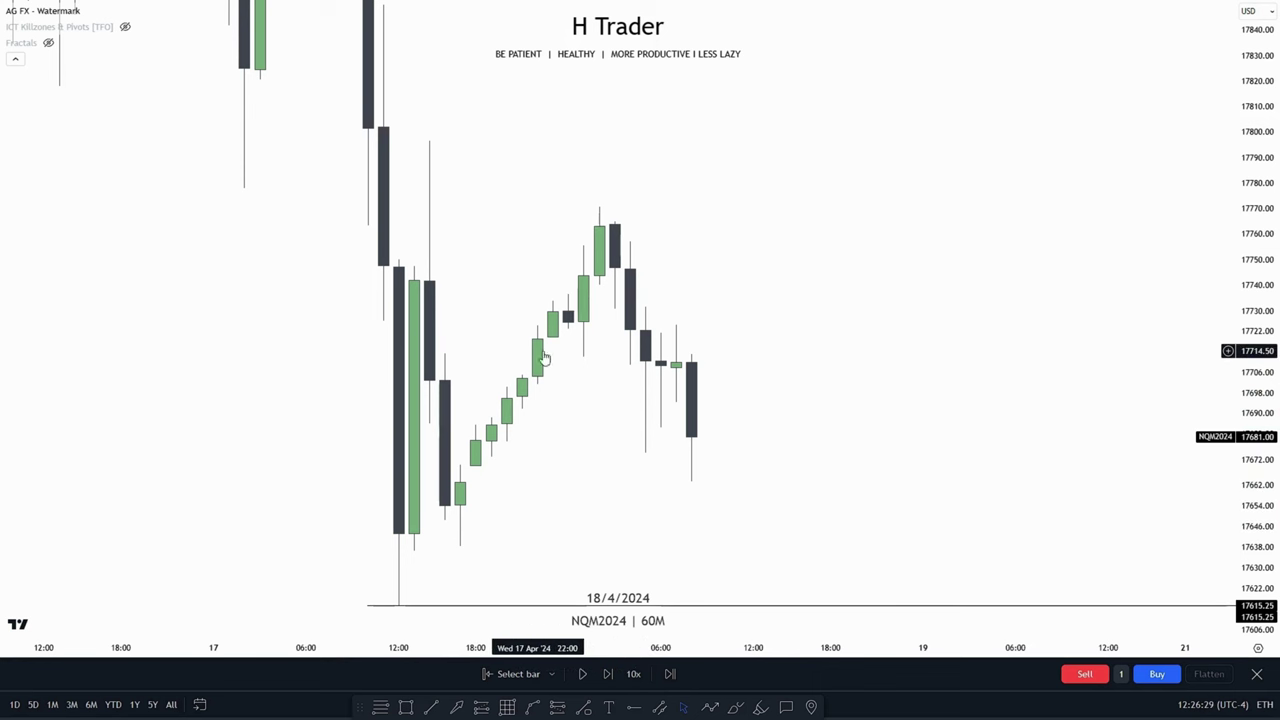
Step: Draw a thin rectangle extending forward from the top of the 17 April 21:00 candle, and delete it
{"action": "left_click", "coordinate": [406, 707]}
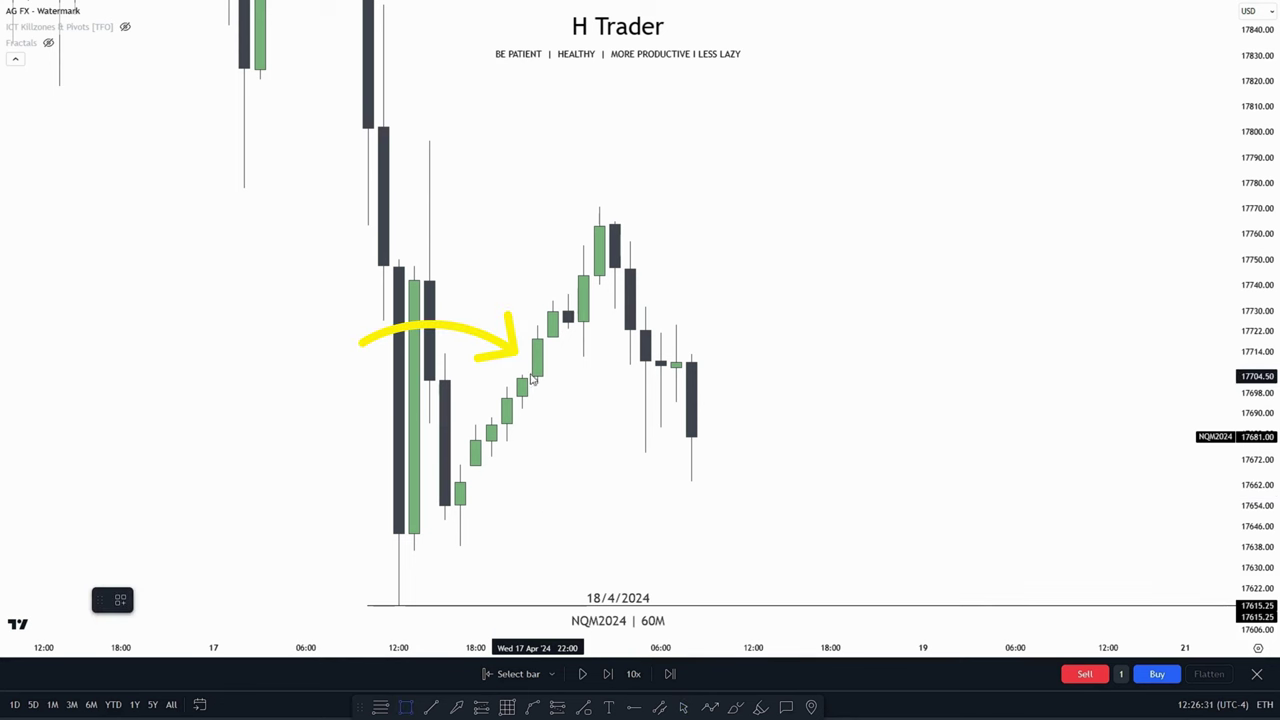
{"action": "mouse_move", "coordinate": [522, 378]}
{"action": "left_mouse_down"}
{"action": "mouse_move", "coordinate": [553, 337]}
{"action": "mouse_move", "coordinate": [571, 358]}
{"action": "mouse_move", "coordinate": [861, 358]}
{"action": "left_mouse_up"}
{"action": "key", "text": "Delete"}
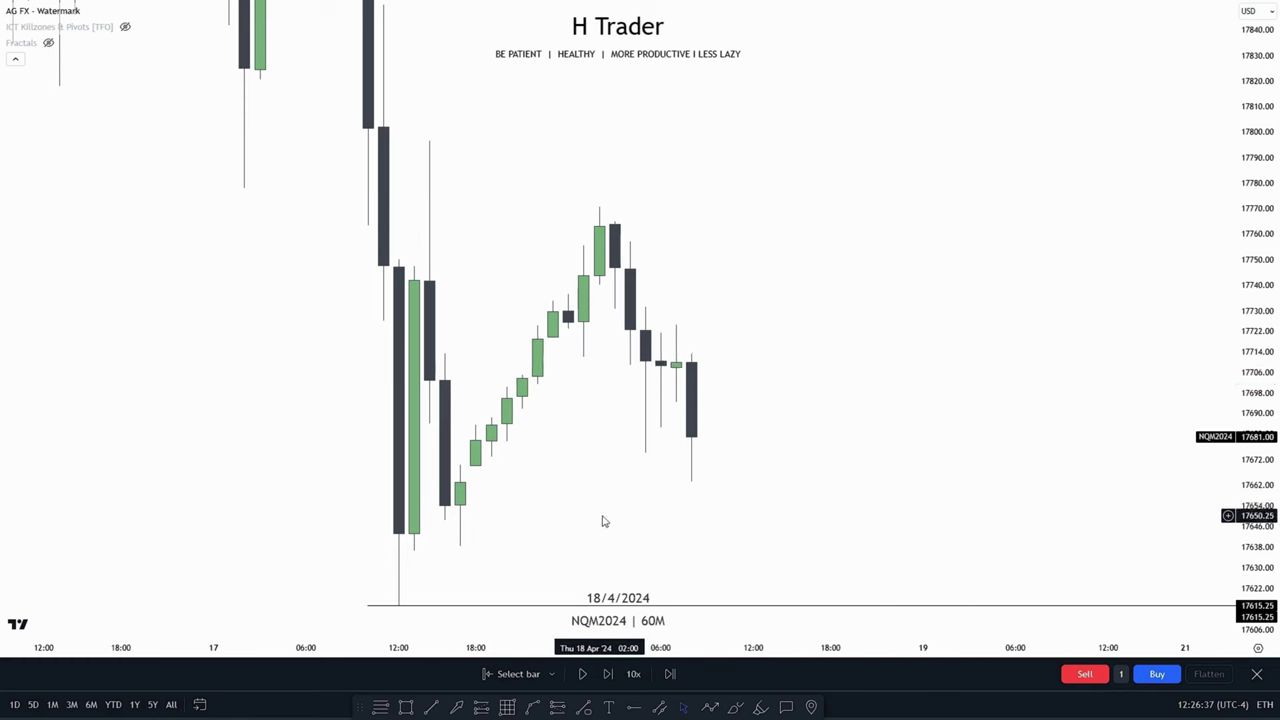
{"action": "left_click_drag", "start_coordinate": [367, 546], "coordinate": [399, 546]}
{"action": "left_click_drag", "start_coordinate": [706, 471], "coordinate": [571, 474]}
{"action": "scroll", "coordinate": [980, 452], "scroll_direction": "down", "scroll_amount": 8}
{"action": "scroll", "coordinate": [980, 452], "scroll_direction": "up", "scroll_amount": 5}
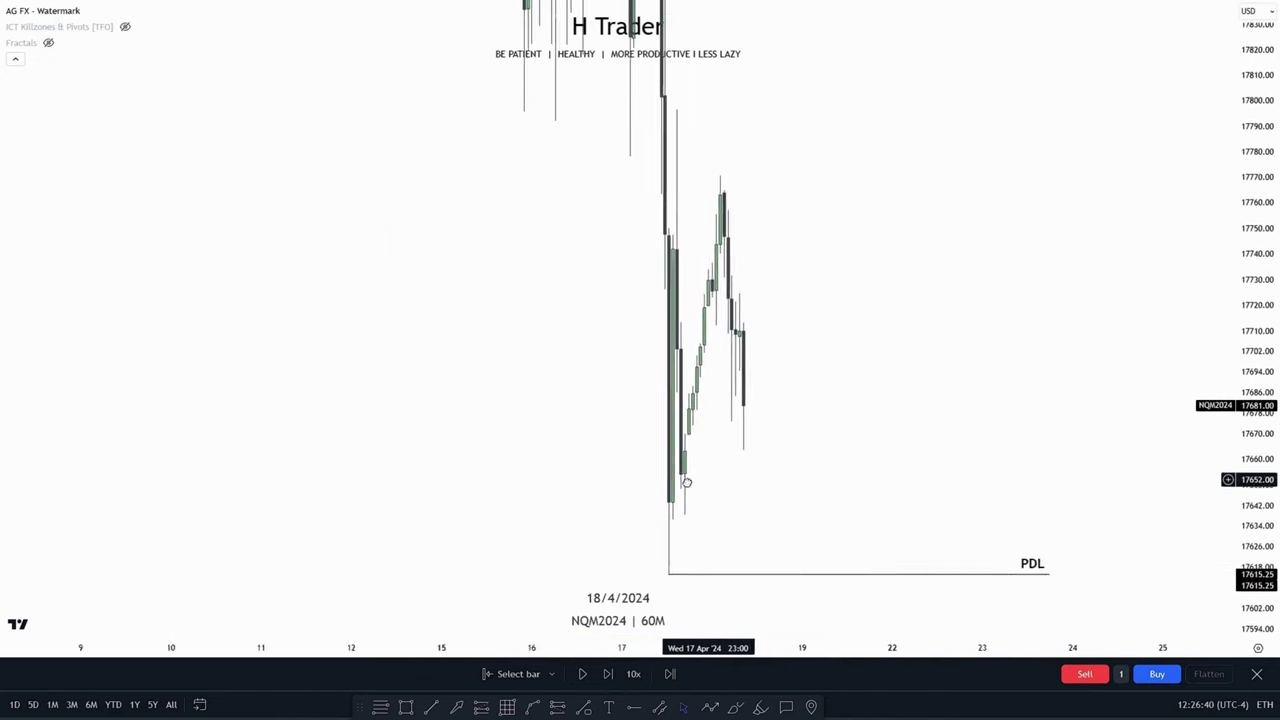
{"action": "scroll", "coordinate": [951, 443], "scroll_direction": "up", "scroll_amount": 4}
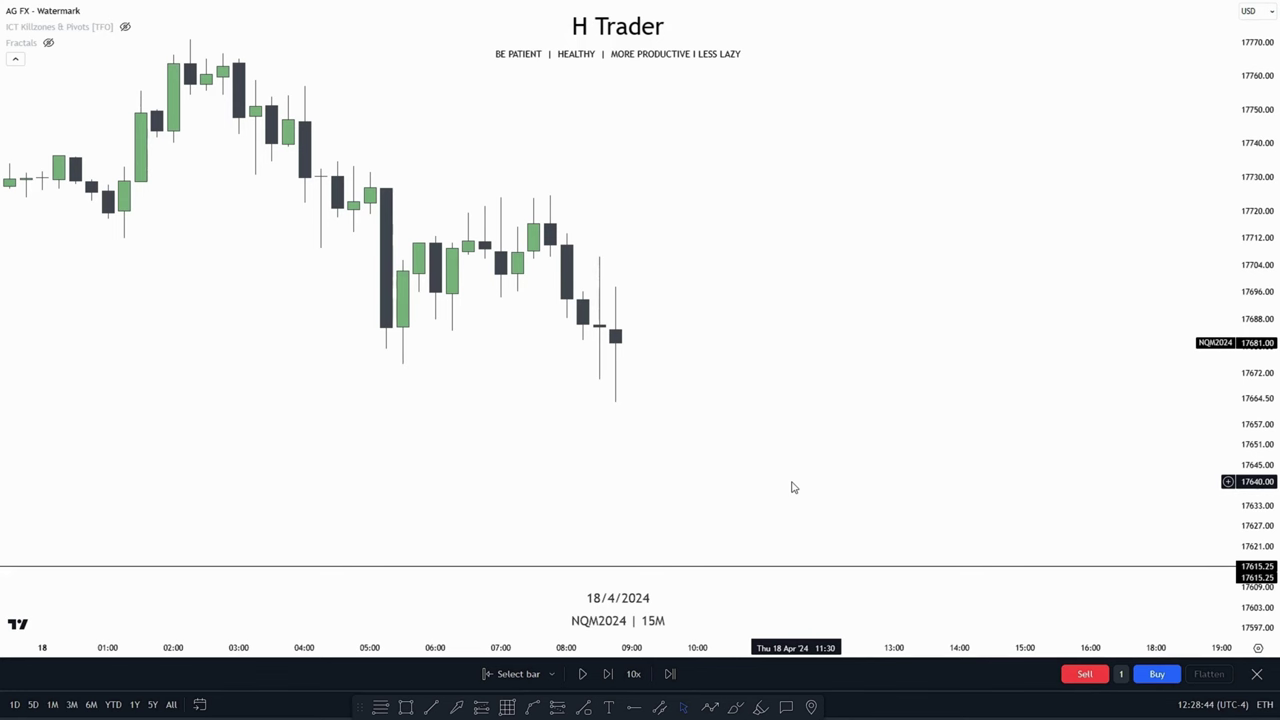
Step: Draw a rectangle from 18 April 05:00 at 17719.00 to 13:15 at about 17706.75, and delete it
{"action": "left_click_drag", "start_coordinate": [764, 498], "coordinate": [753, 555]}
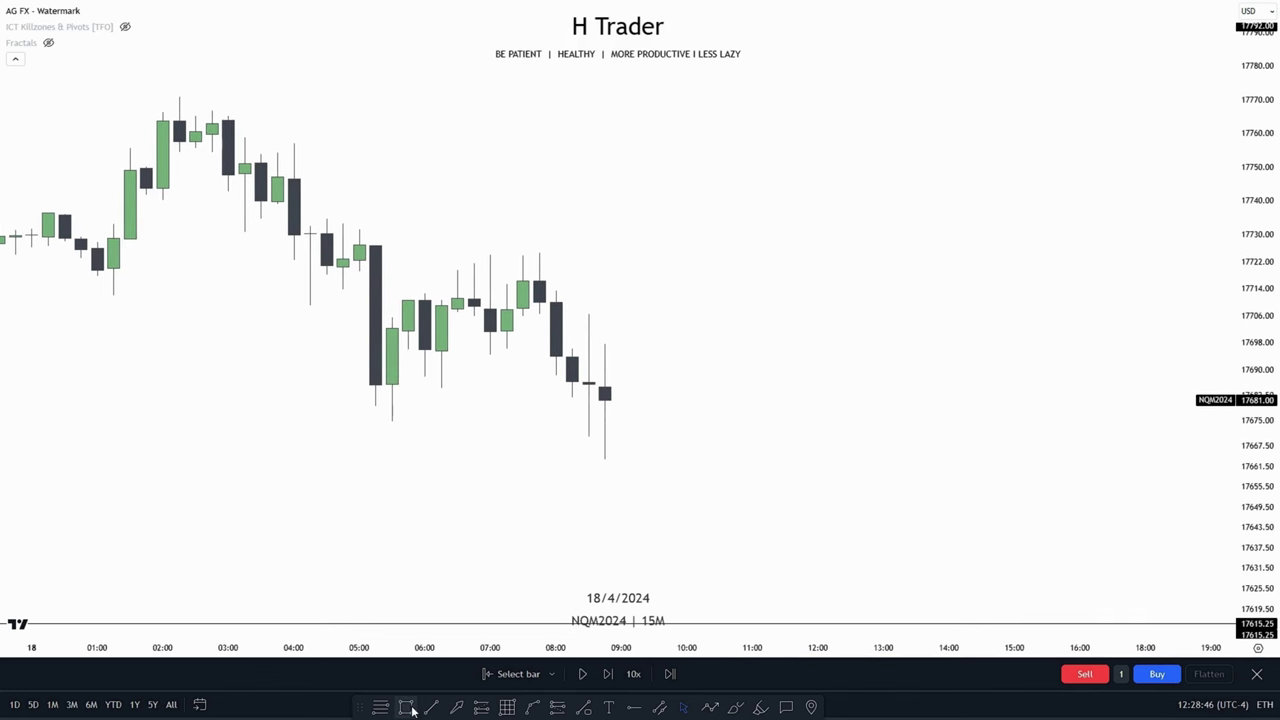
{"action": "left_click", "coordinate": [406, 707]}
{"action": "left_click", "coordinate": [359, 271]}
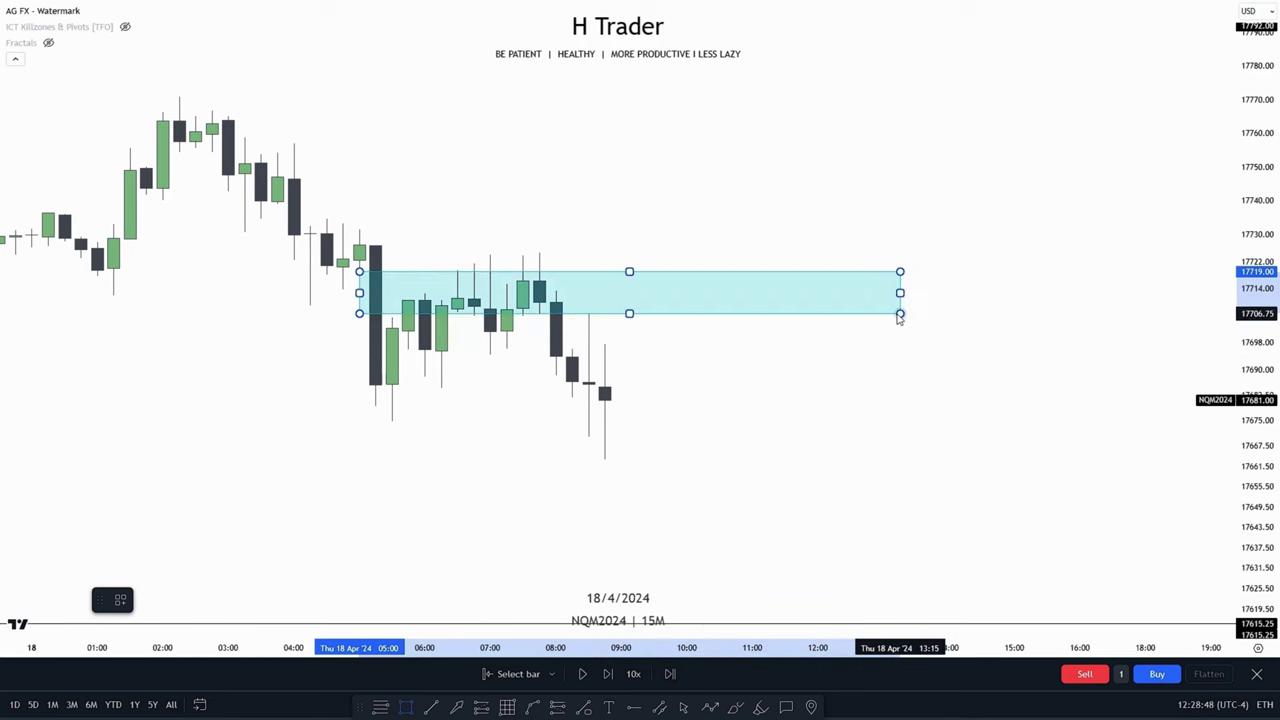
{"action": "left_click", "coordinate": [900, 318]}
{"action": "key", "text": "Delete"}
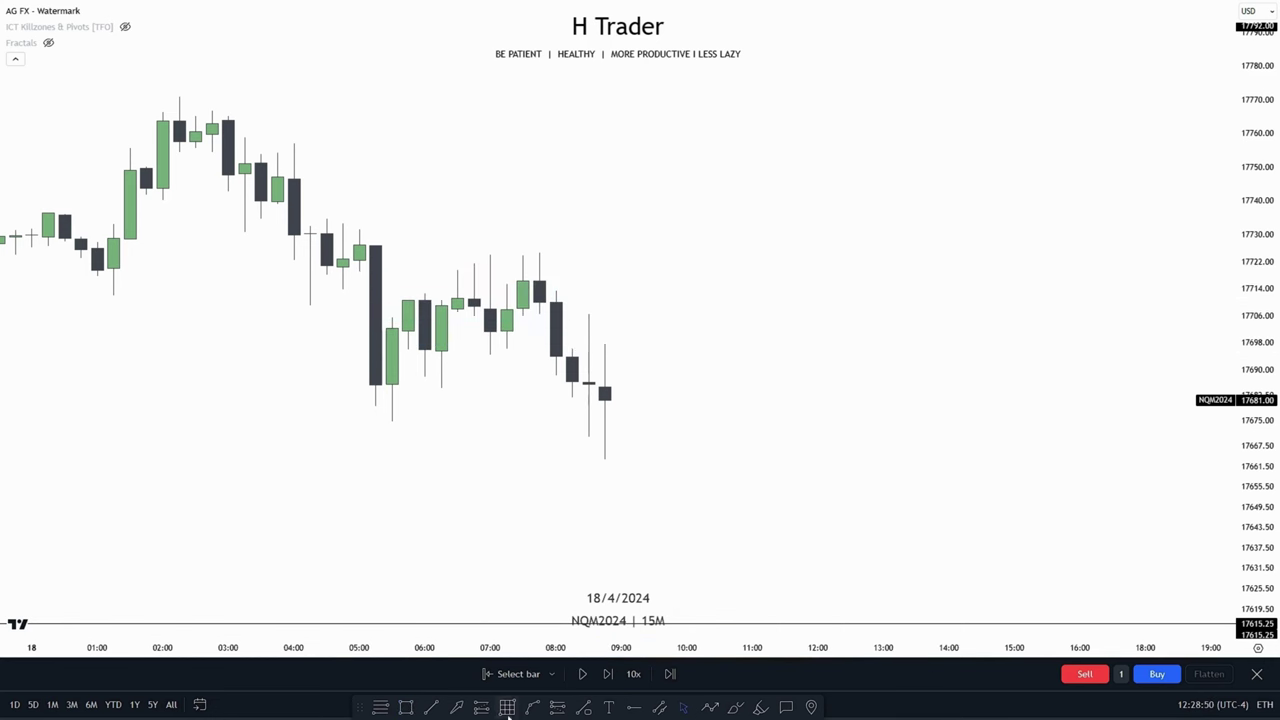
Step: Draw a horizontal trend line at 17724.00 from the 18 April 07:00 candle's high to the 07:45 candle, and delete it
{"action": "left_click", "coordinate": [431, 707]}
{"action": "left_click", "coordinate": [490, 255]}
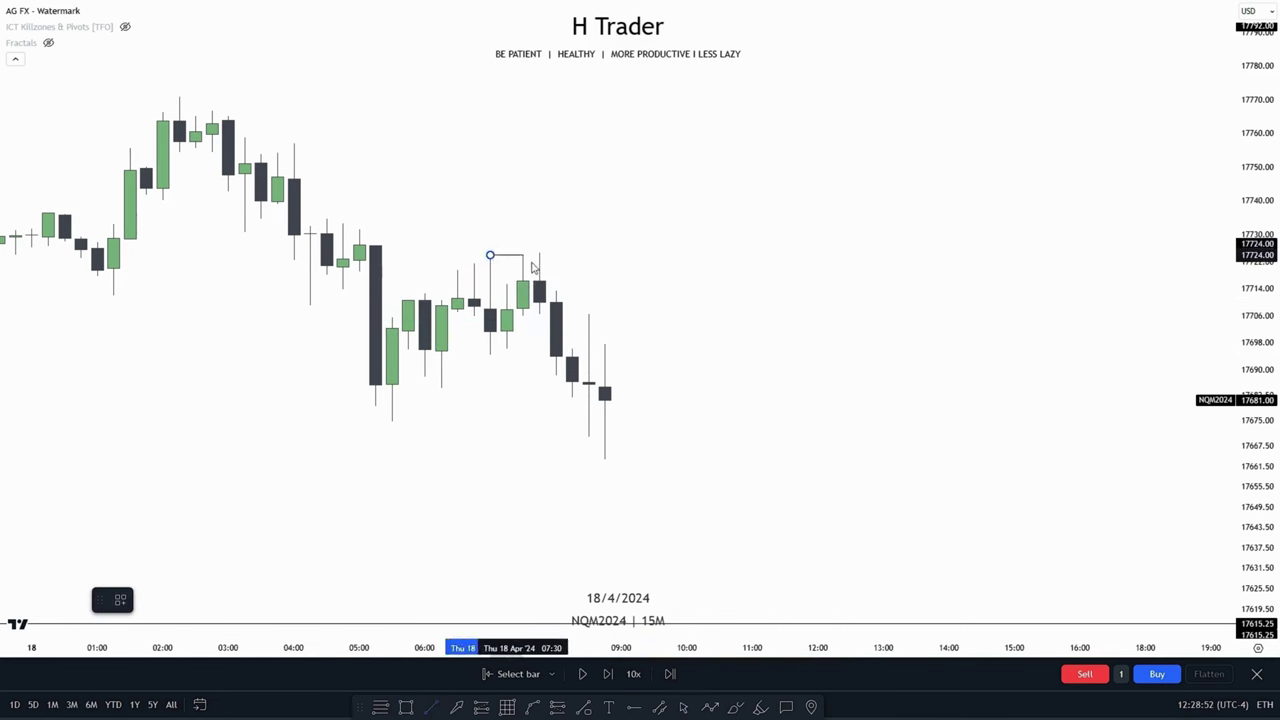
{"action": "left_click", "coordinate": [538, 255]}
{"action": "left_click", "coordinate": [486, 223]}
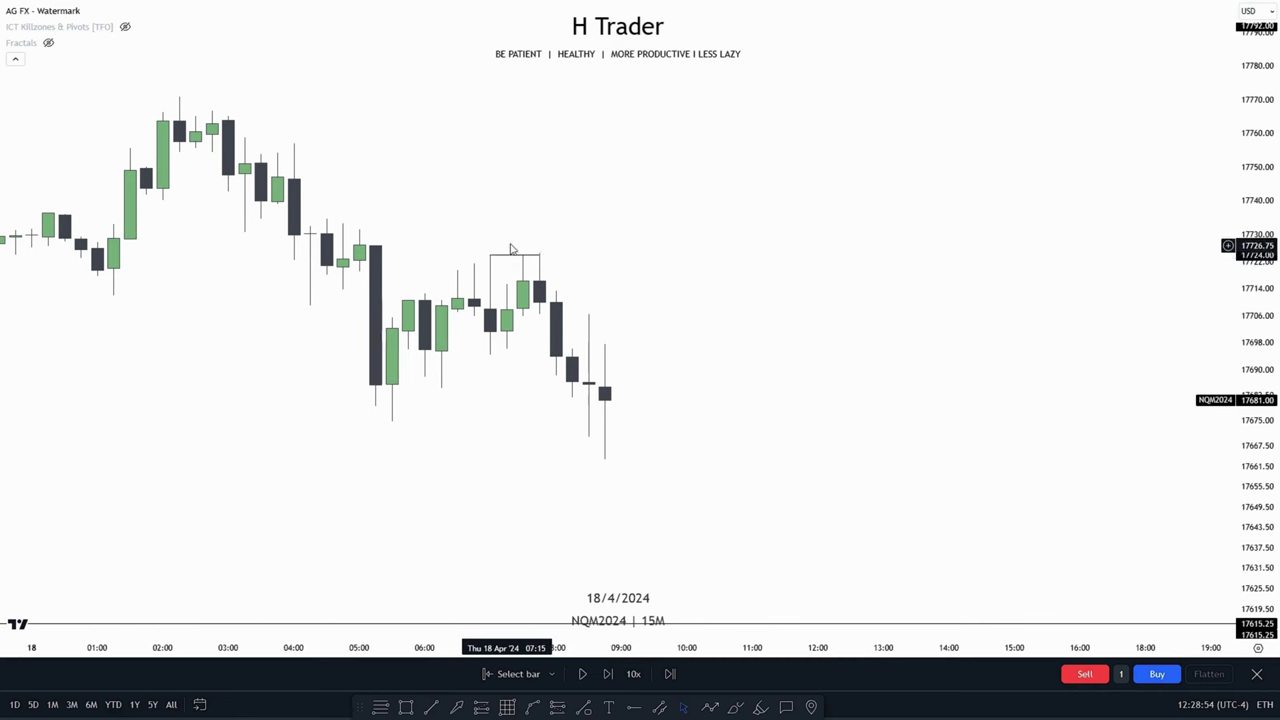
{"action": "left_click", "coordinate": [512, 255]}
{"action": "key", "text": "Delete"}
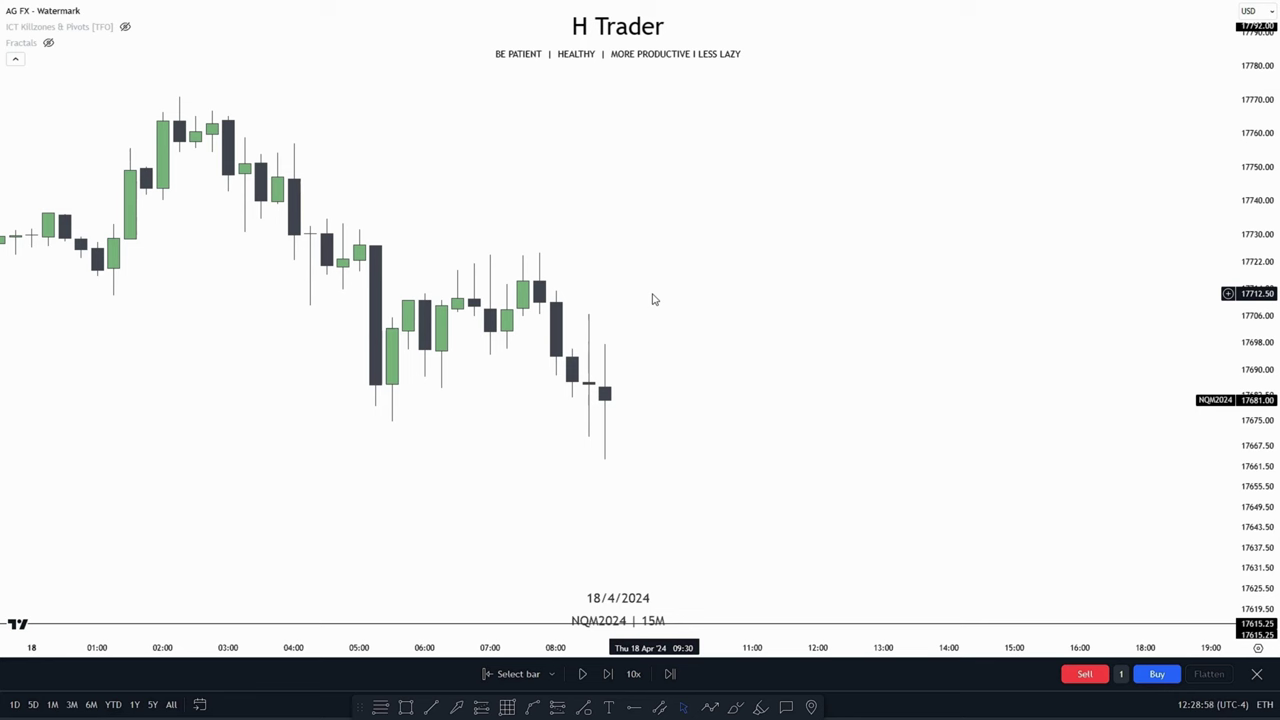
Step: Draw a rectangle from 18 April 07:45 at 17706.75 to 16:00 at 17696.50, and delete it
{"action": "left_click", "coordinate": [404, 708]}
{"action": "mouse_move", "coordinate": [539, 314]}
{"action": "left_mouse_down"}
{"action": "mouse_move", "coordinate": [1029, 334]}
{"action": "mouse_move", "coordinate": [1080, 348]}
{"action": "left_mouse_up"}
{"action": "left_click", "coordinate": [797, 385]}
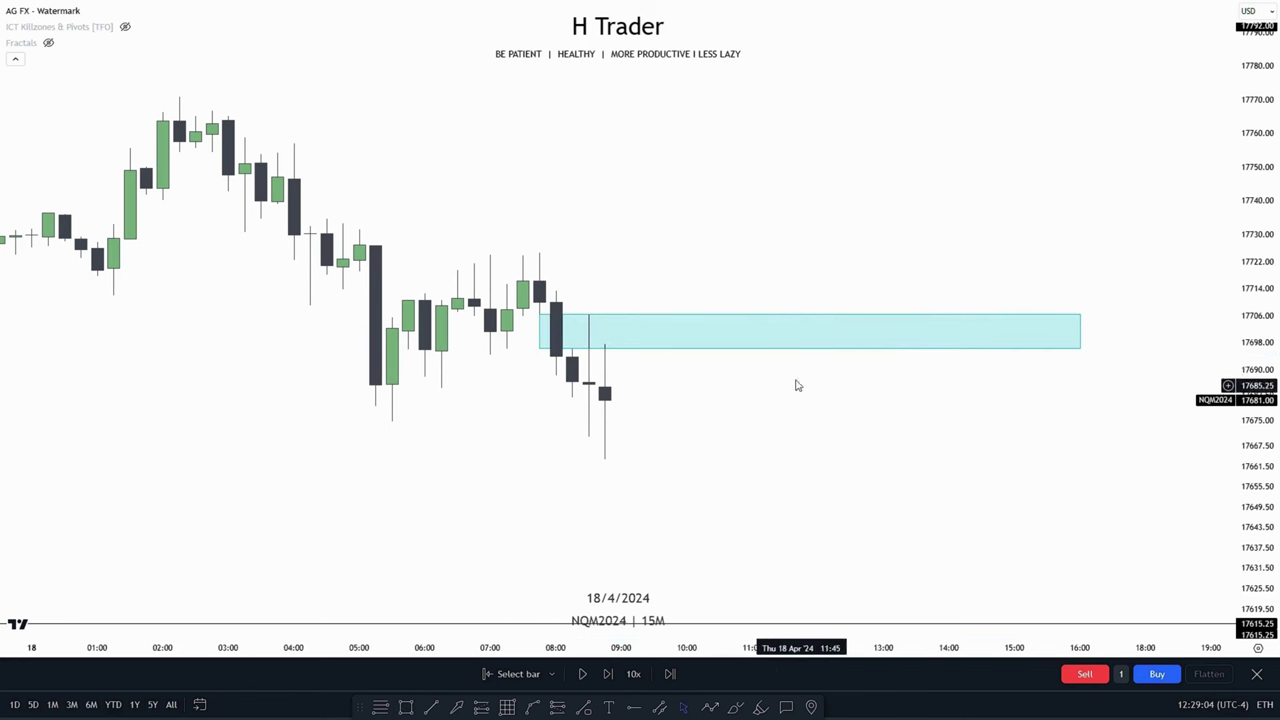
{"action": "left_click", "coordinate": [574, 334]}
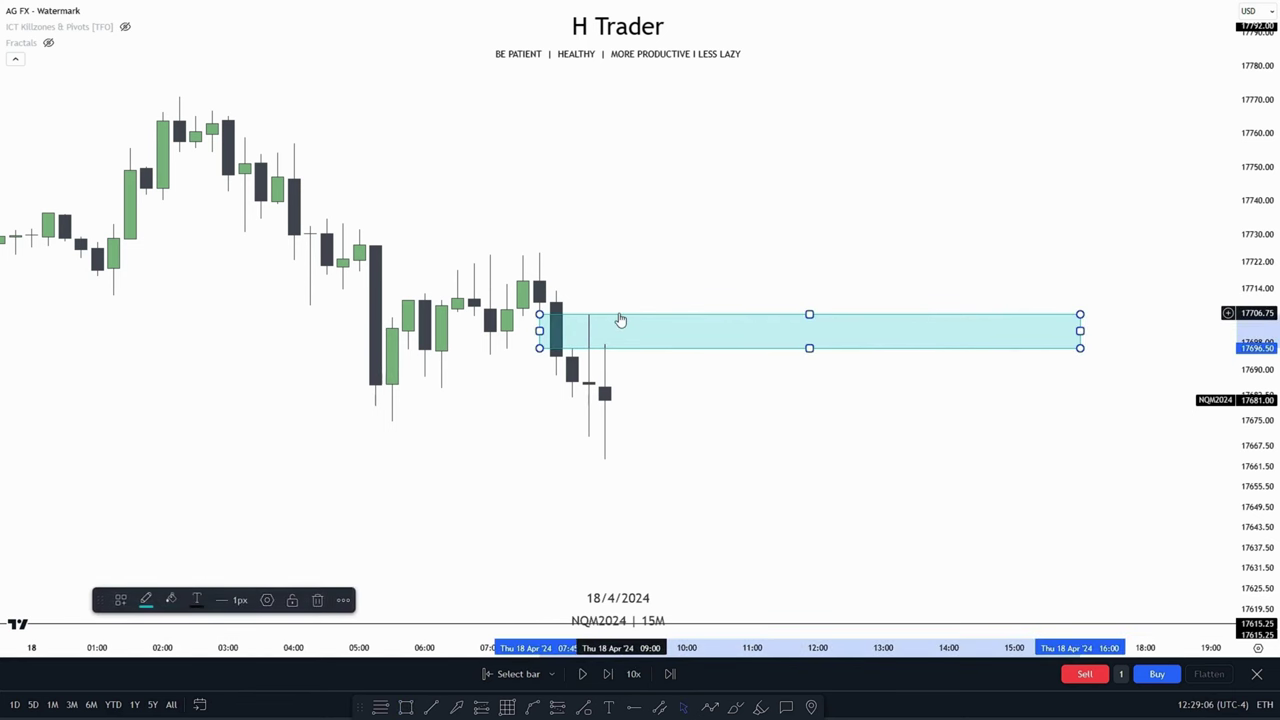
{"action": "key", "text": "Delete"}
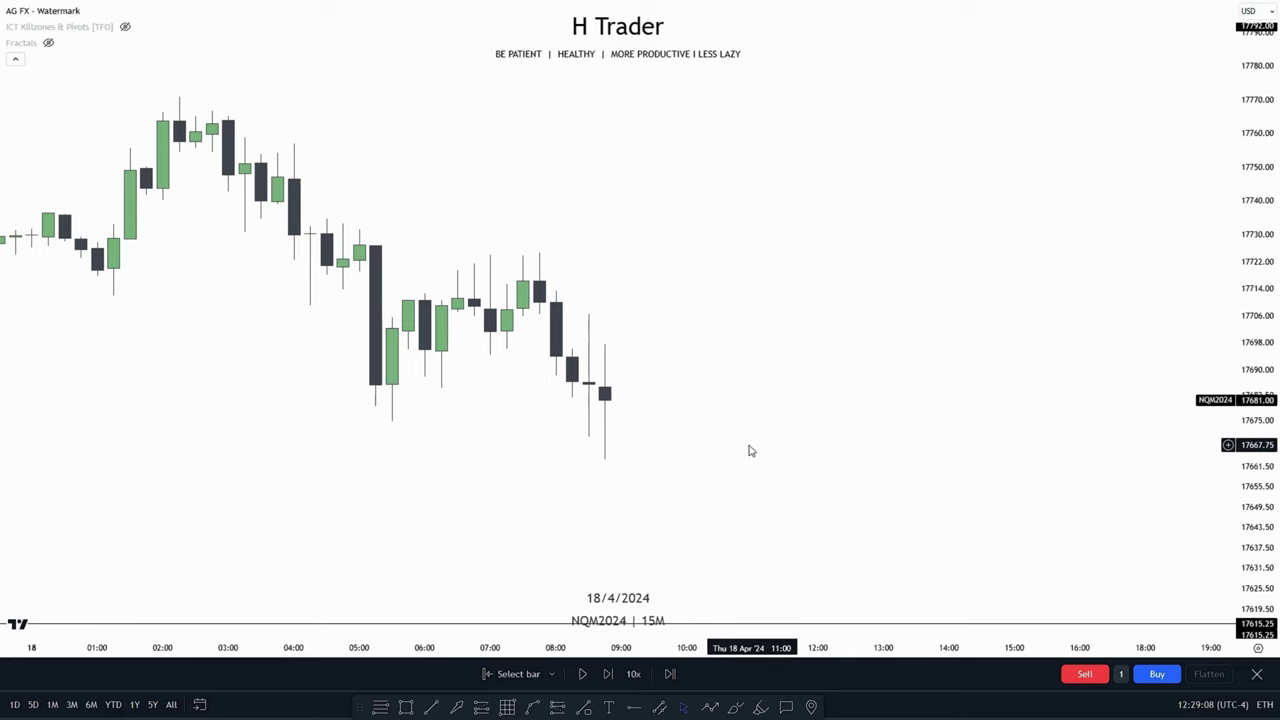
{"action": "scroll", "coordinate": [777, 446], "scroll_direction": "down", "scroll_amount": 5}
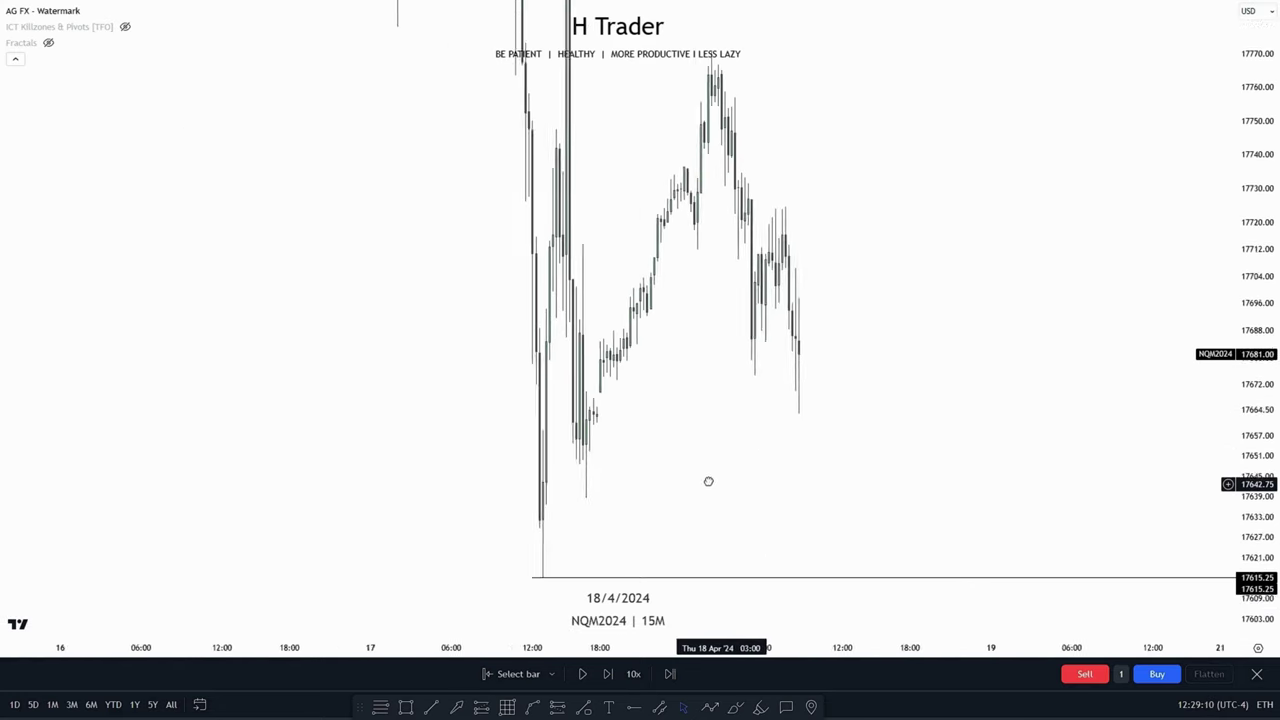
Step: Play the replay forward to the 18 April 10:15 candle on the 15-minute chart and examine the drop through the PDL line at 17615.25
{"action": "left_click_drag", "start_coordinate": [708, 481], "coordinate": [525, 428]}
{"action": "scroll", "coordinate": [737, 440], "scroll_direction": "down", "scroll_amount": 6}
{"action": "left_click_drag", "start_coordinate": [968, 423], "coordinate": [420, 421]}
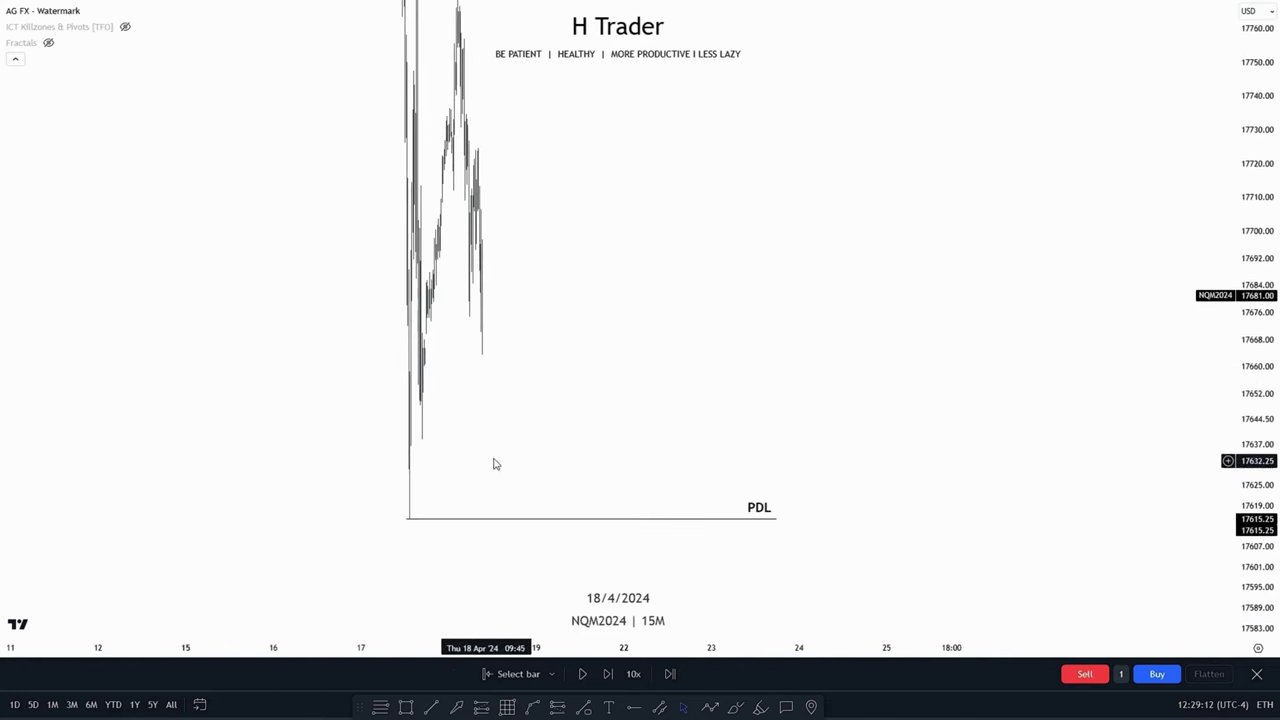
{"action": "left_click_drag", "start_coordinate": [493, 464], "coordinate": [948, 440]}
{"action": "scroll", "coordinate": [1080, 443], "scroll_direction": "up", "scroll_amount": 5}
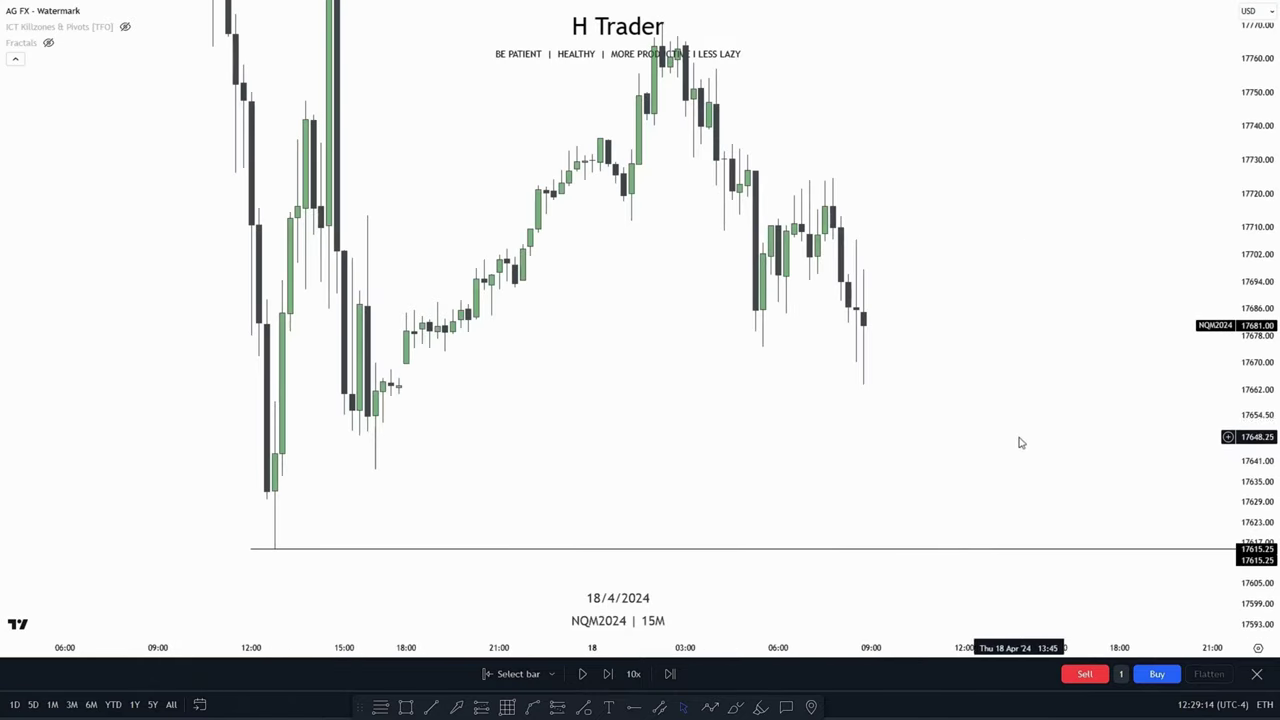
{"action": "scroll", "coordinate": [1020, 443], "scroll_direction": "up", "scroll_amount": 2}
{"action": "left_click", "coordinate": [583, 674]}
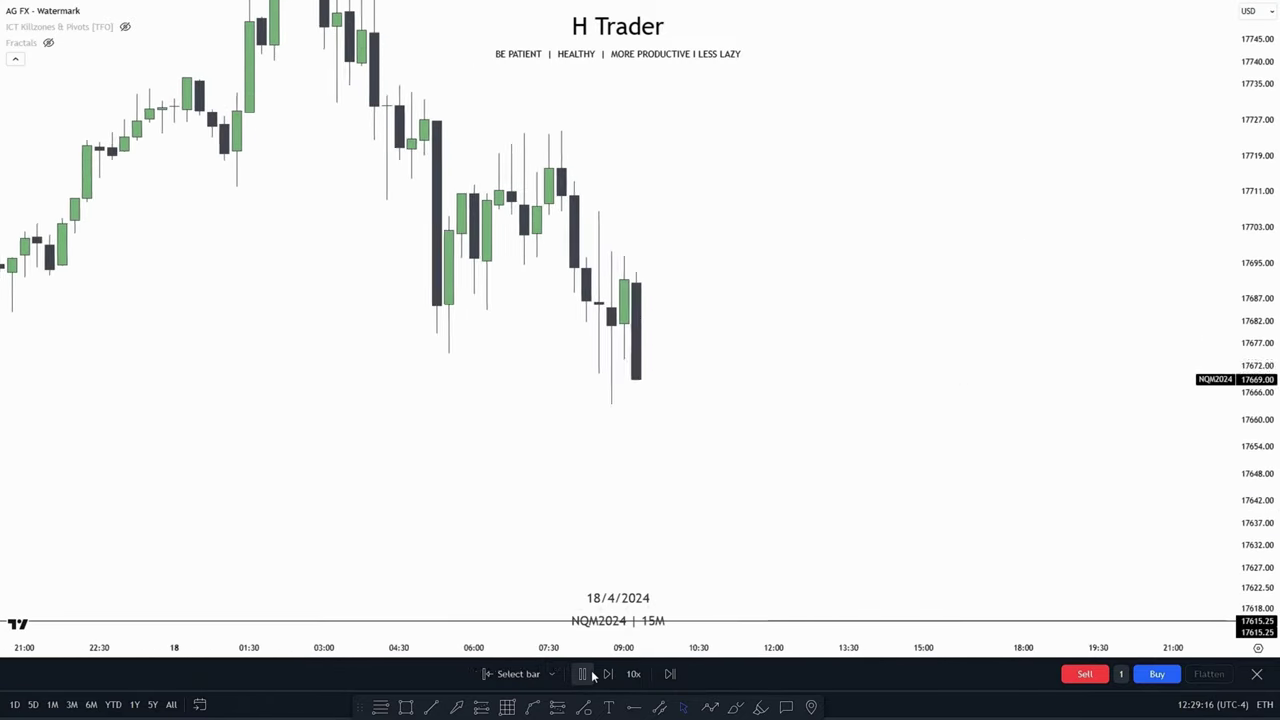
{"action": "left_click", "coordinate": [583, 674]}
{"action": "left_click_drag", "start_coordinate": [817, 508], "coordinate": [917, 450]}
{"action": "left_click_drag", "start_coordinate": [1257, 440], "coordinate": [1257, 535]}
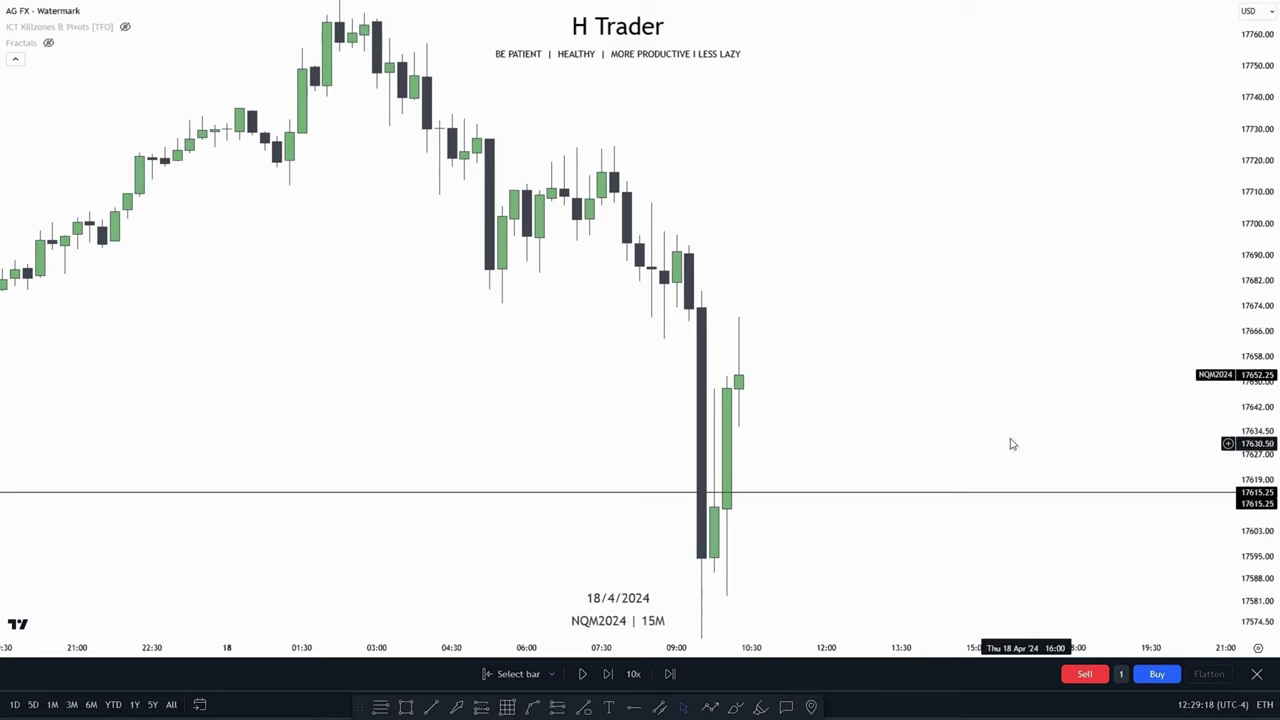
{"action": "left_click_drag", "start_coordinate": [894, 412], "coordinate": [864, 452]}
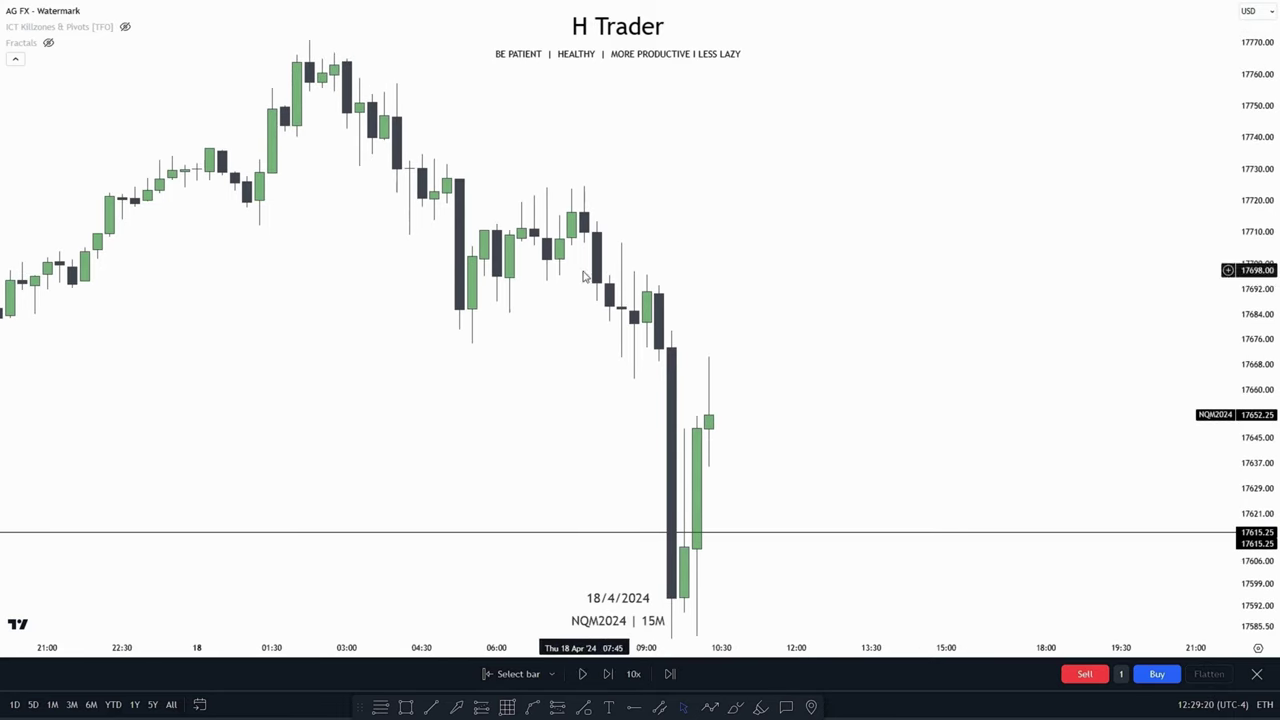
{"action": "left_click_drag", "start_coordinate": [906, 402], "coordinate": [894, 331]}
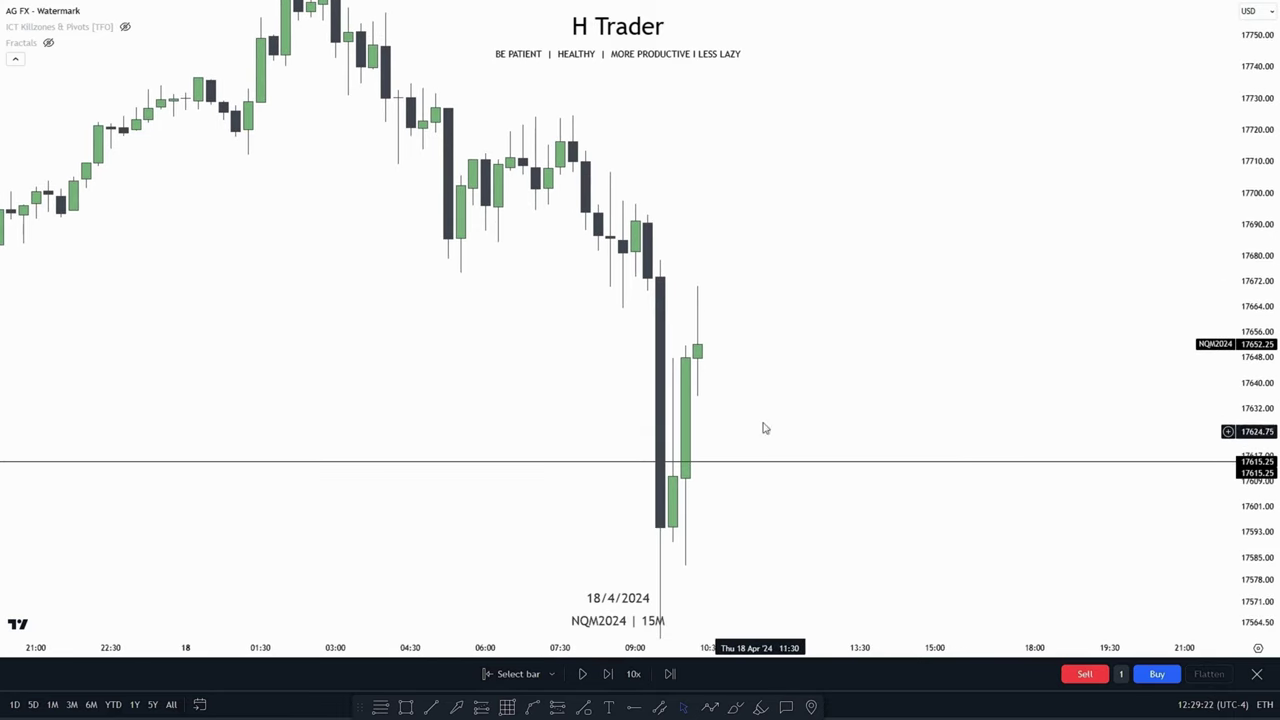
{"action": "left_click_drag", "start_coordinate": [763, 428], "coordinate": [756, 327]}
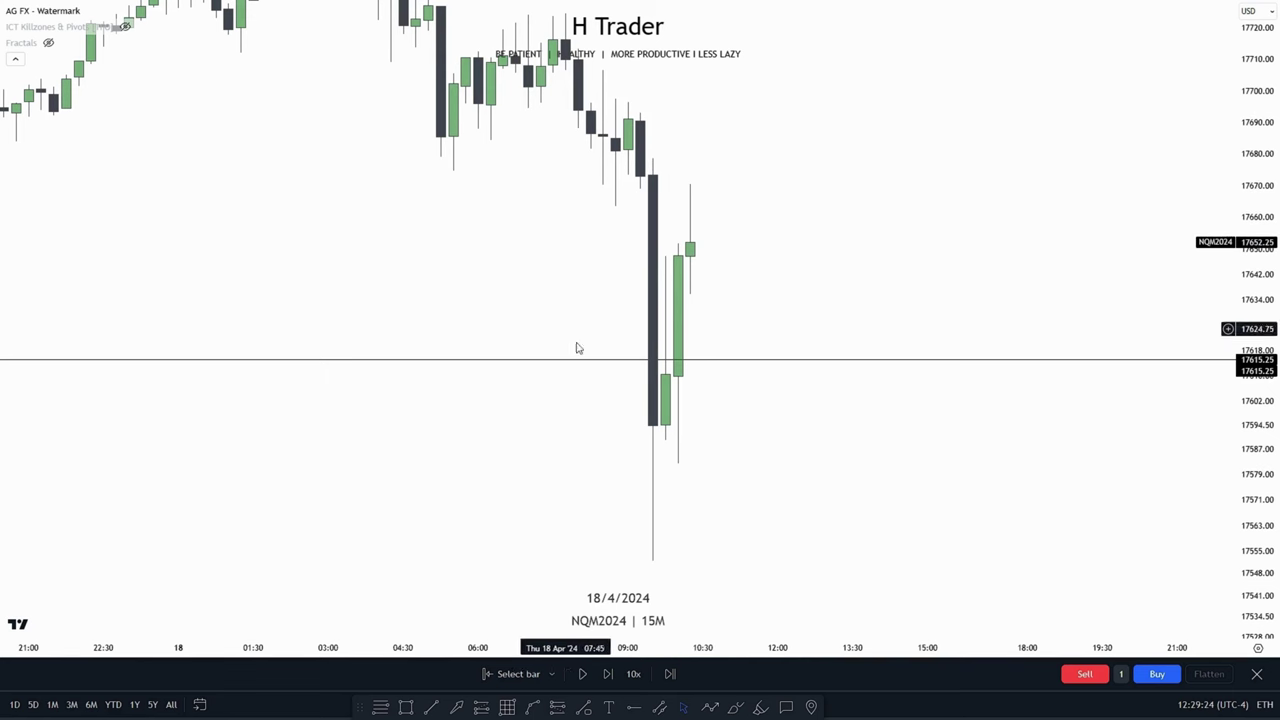
{"action": "left_click_drag", "start_coordinate": [806, 231], "coordinate": [825, 324]}
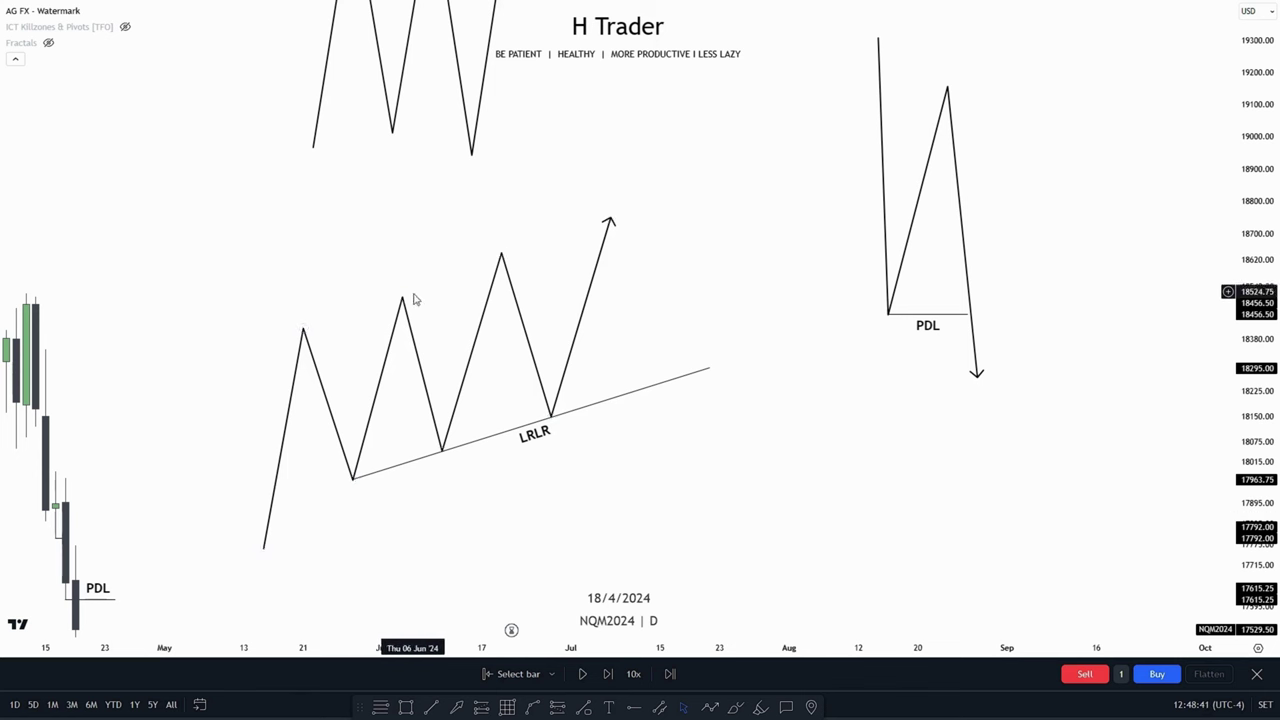
Step: Draw an arrow path from the LRLR diagram's tip at 18754.50 down through its rising trend line, and undo it
{"action": "left_click_drag", "start_coordinate": [620, 369], "coordinate": [629, 345]}
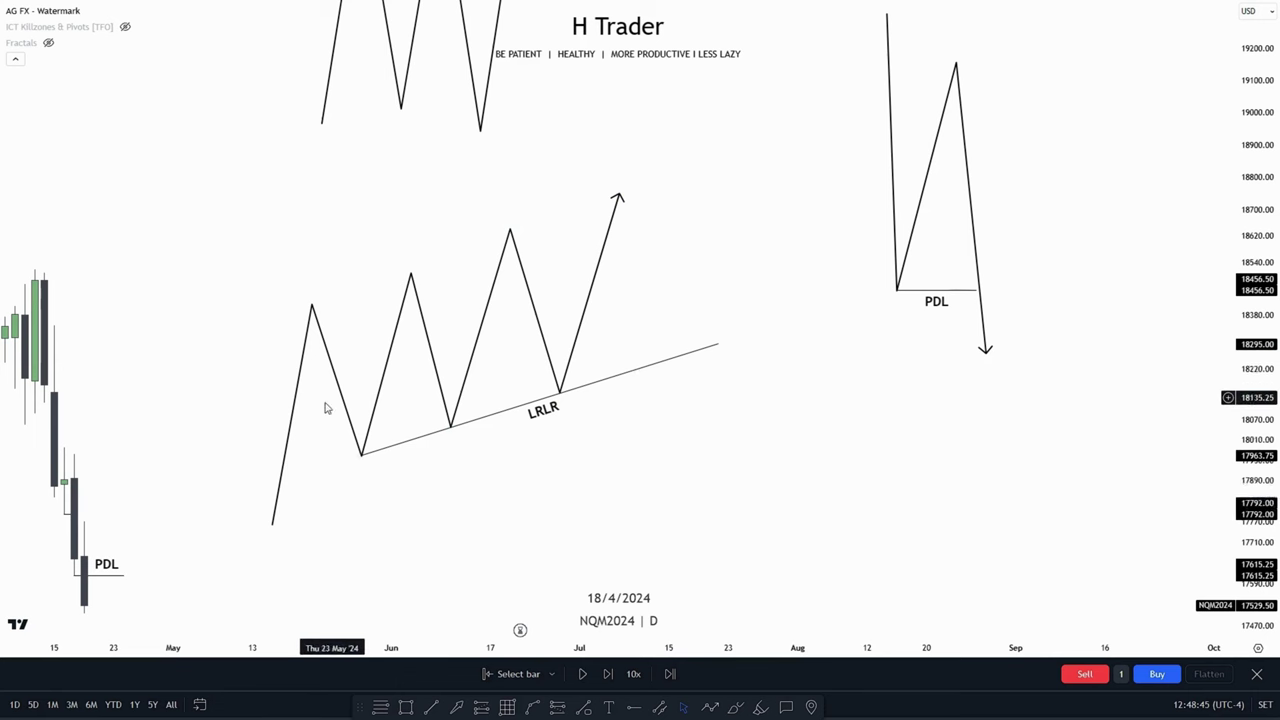
{"action": "left_click_drag", "start_coordinate": [689, 434], "coordinate": [680, 280]}
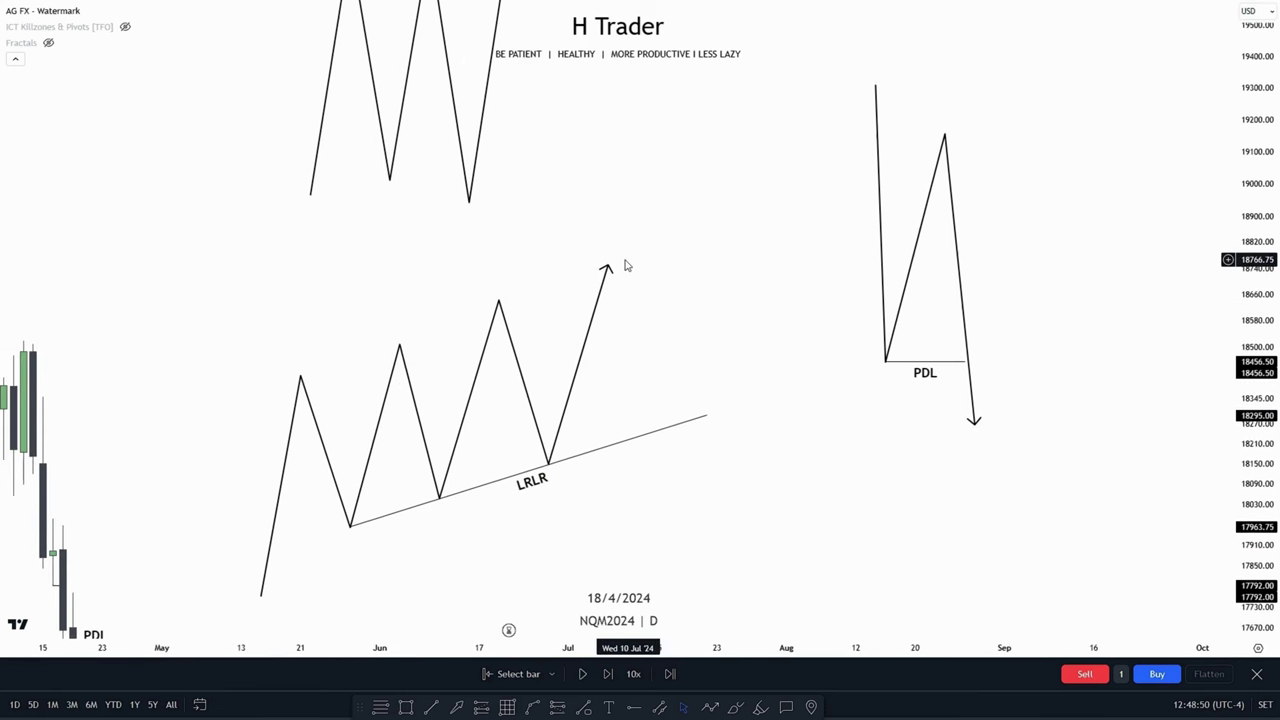
{"action": "left_click_drag", "start_coordinate": [625, 265], "coordinate": [667, 210]}
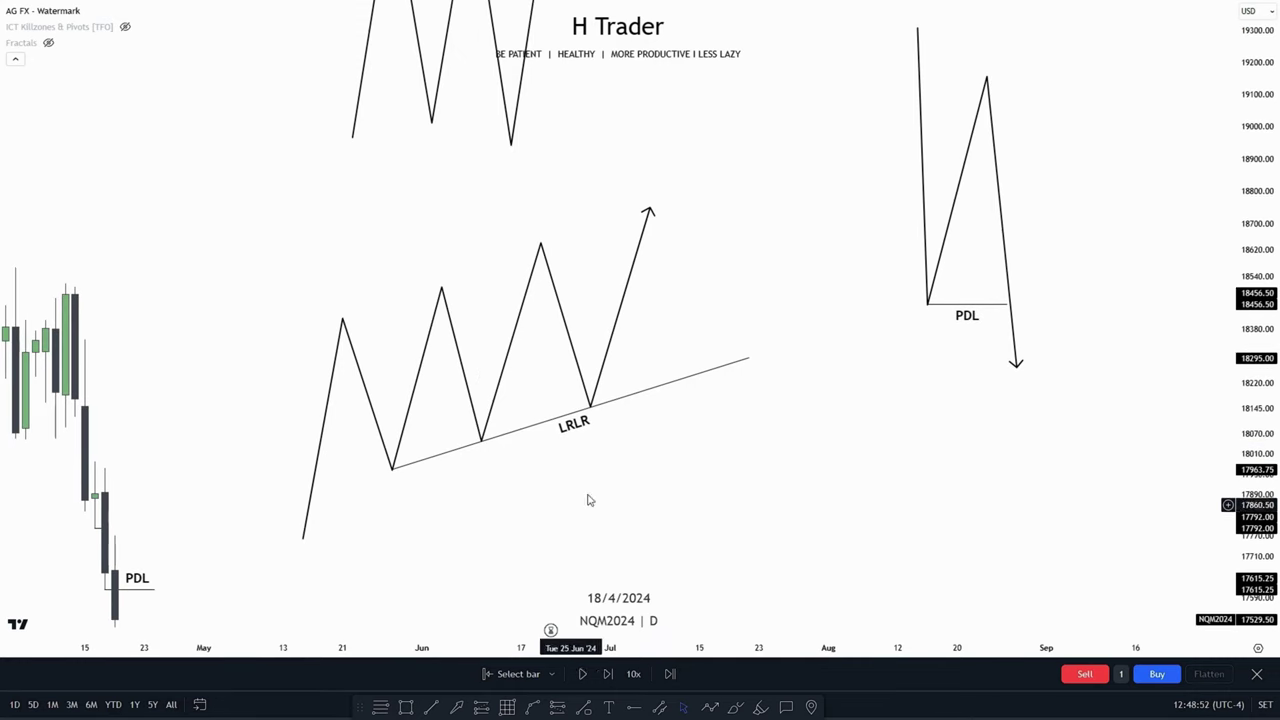
{"action": "left_click_drag", "start_coordinate": [748, 443], "coordinate": [673, 480]}
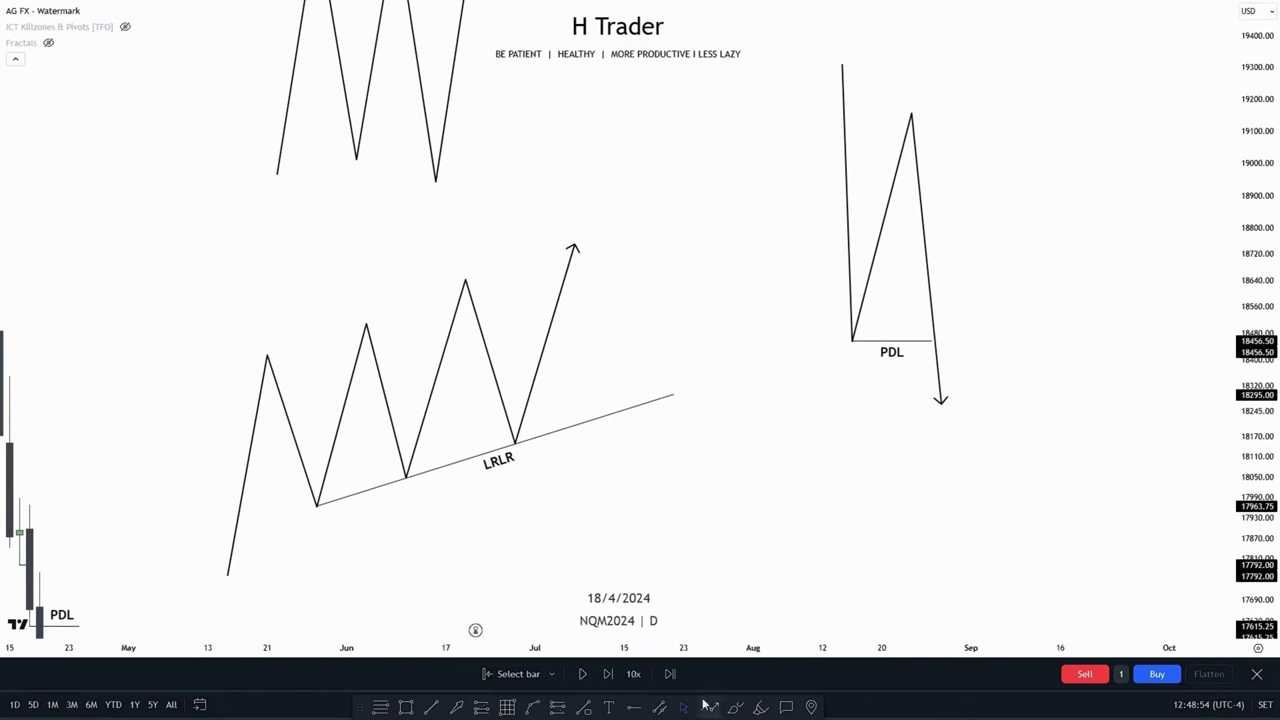
{"action": "left_click", "coordinate": [710, 707]}
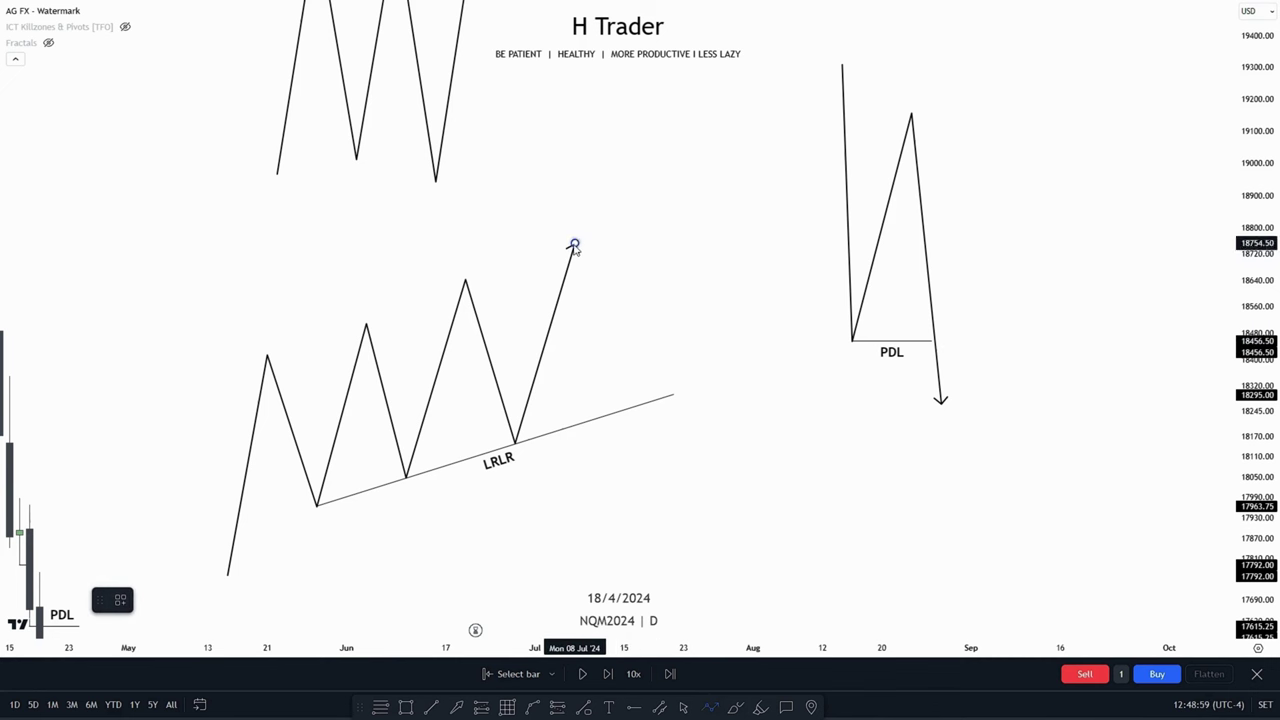
{"action": "double_click", "coordinate": [614, 540]}
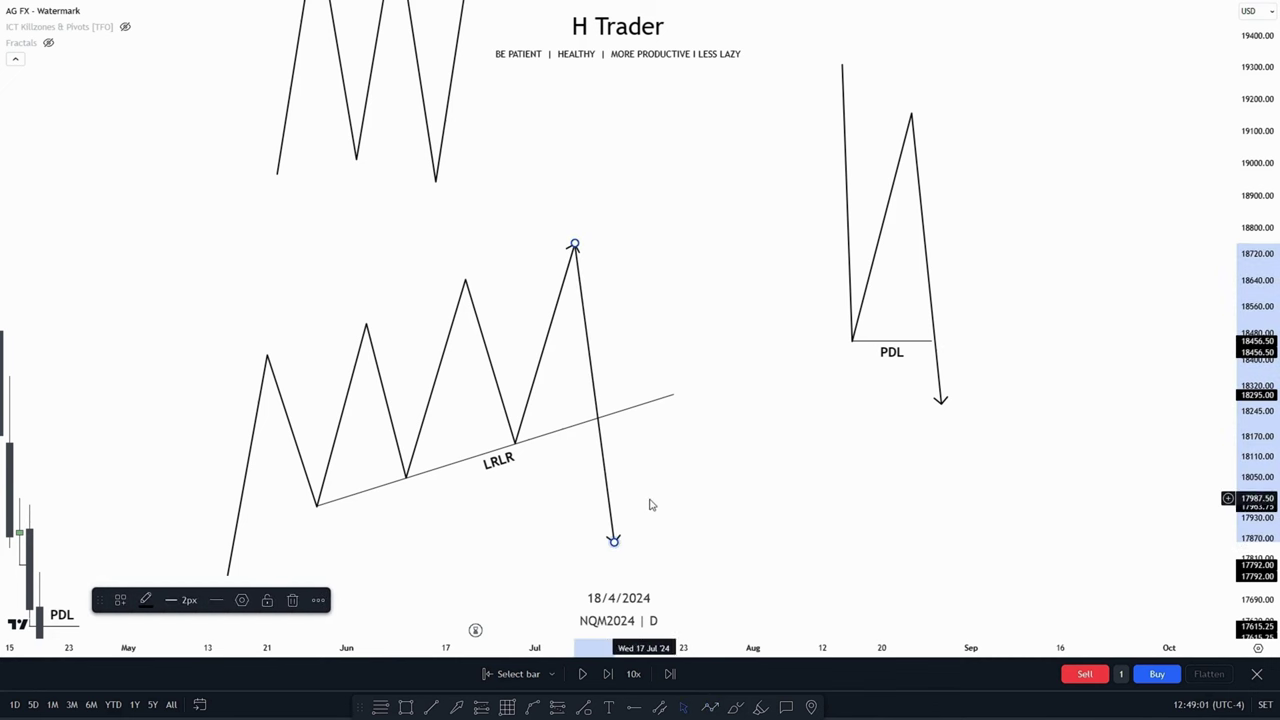
{"action": "key", "text": "ctrl+z"}
Step: Examine the EQH diagram's two equal peaks and the neighbouring ERL and IRL diagram on the daily chart
{"action": "left_click_drag", "start_coordinate": [668, 326], "coordinate": [753, 548]}
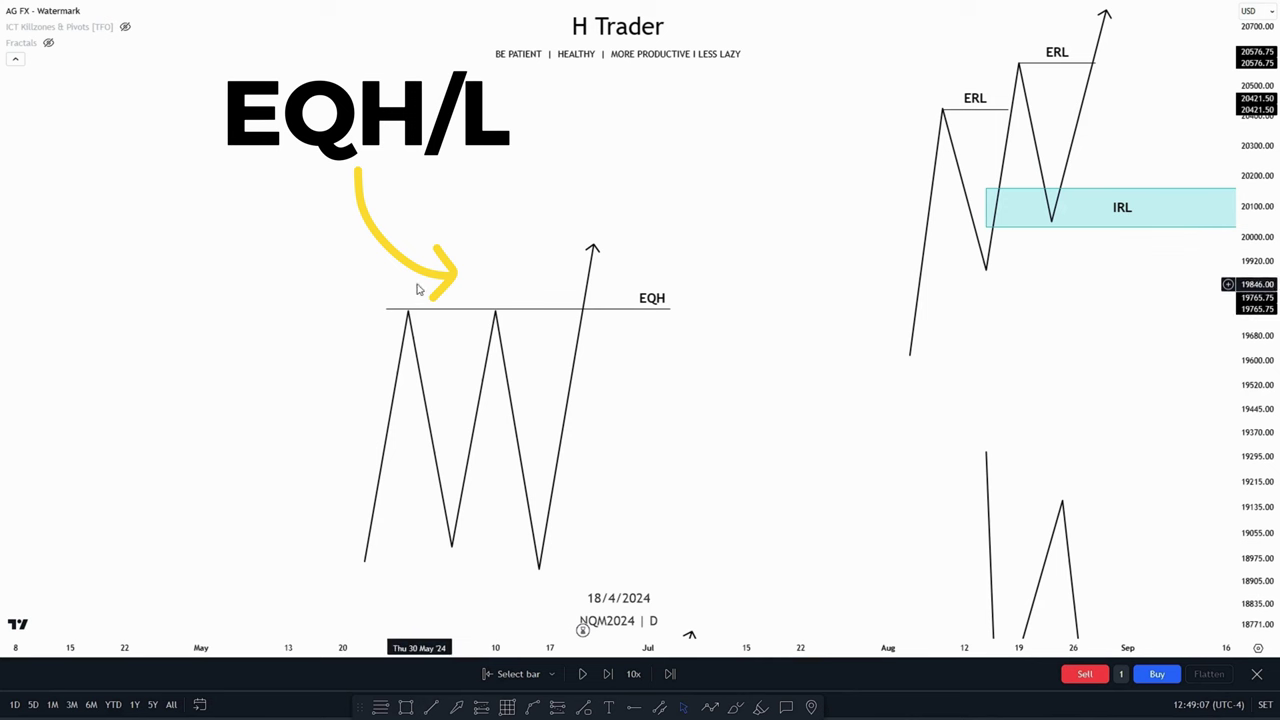
{"action": "left_click", "coordinate": [508, 355]}
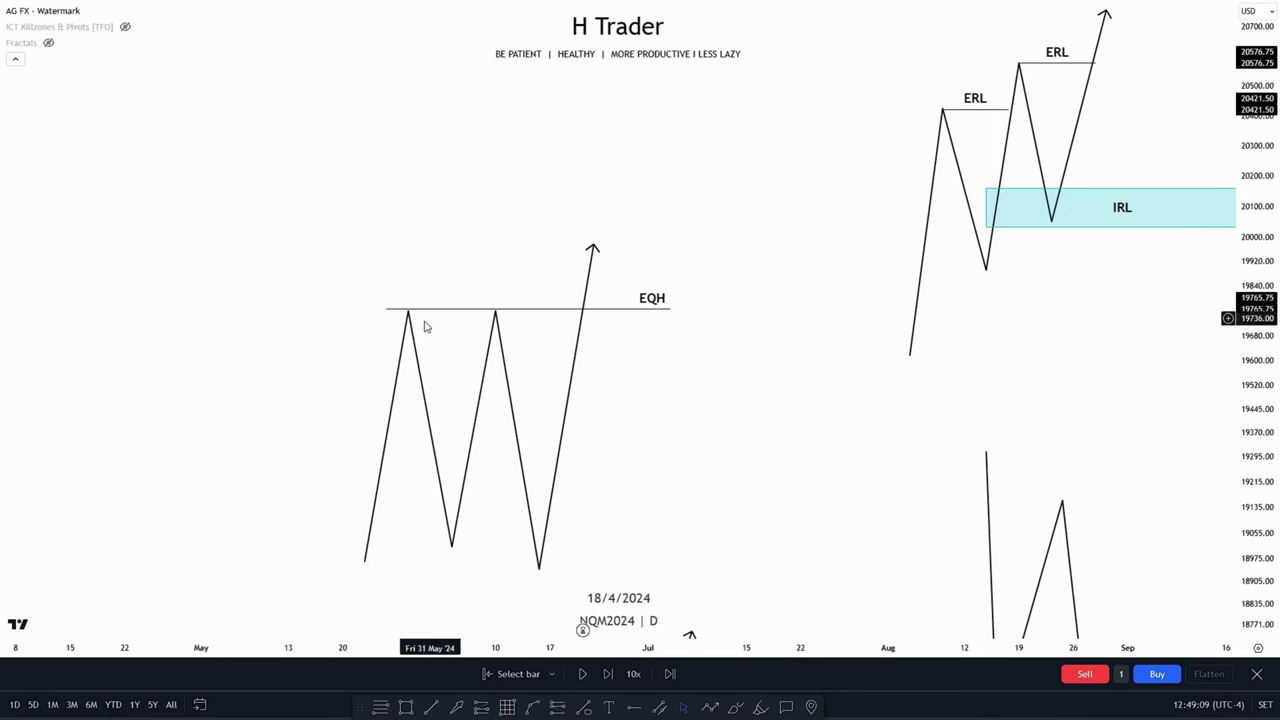
{"action": "left_click", "coordinate": [448, 347]}
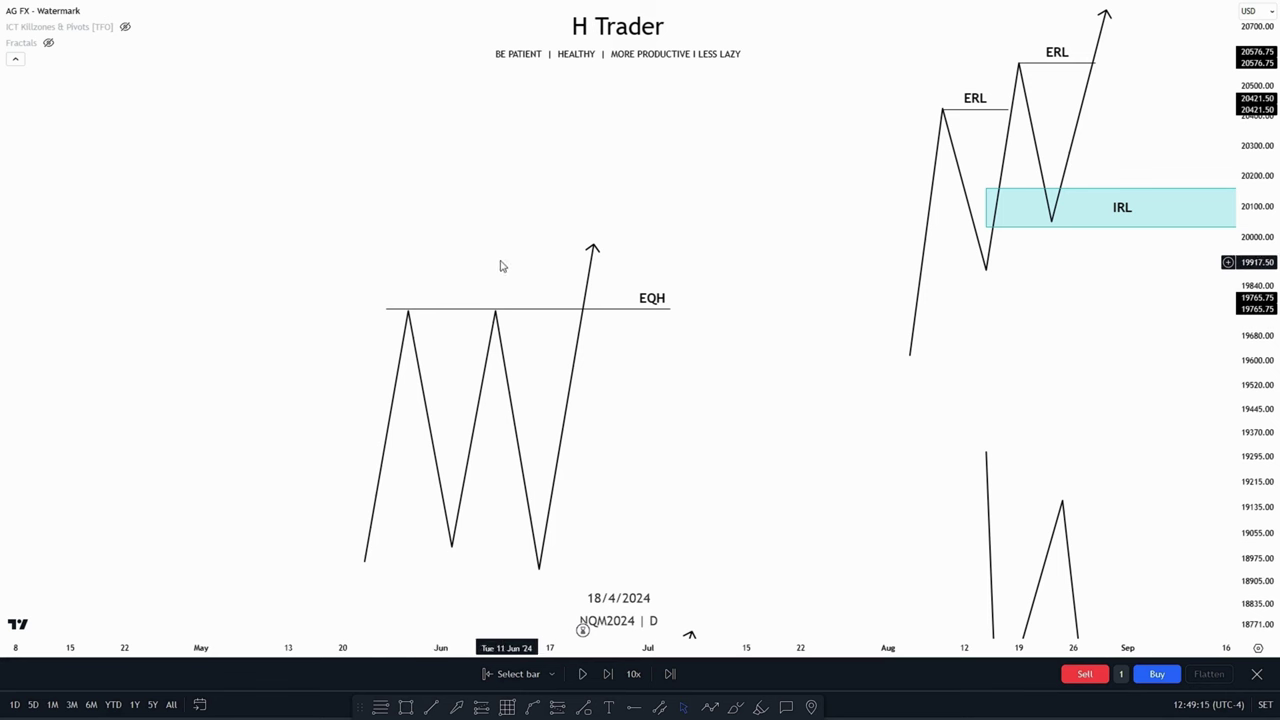
{"action": "left_click_drag", "start_coordinate": [760, 423], "coordinate": [757, 407]}
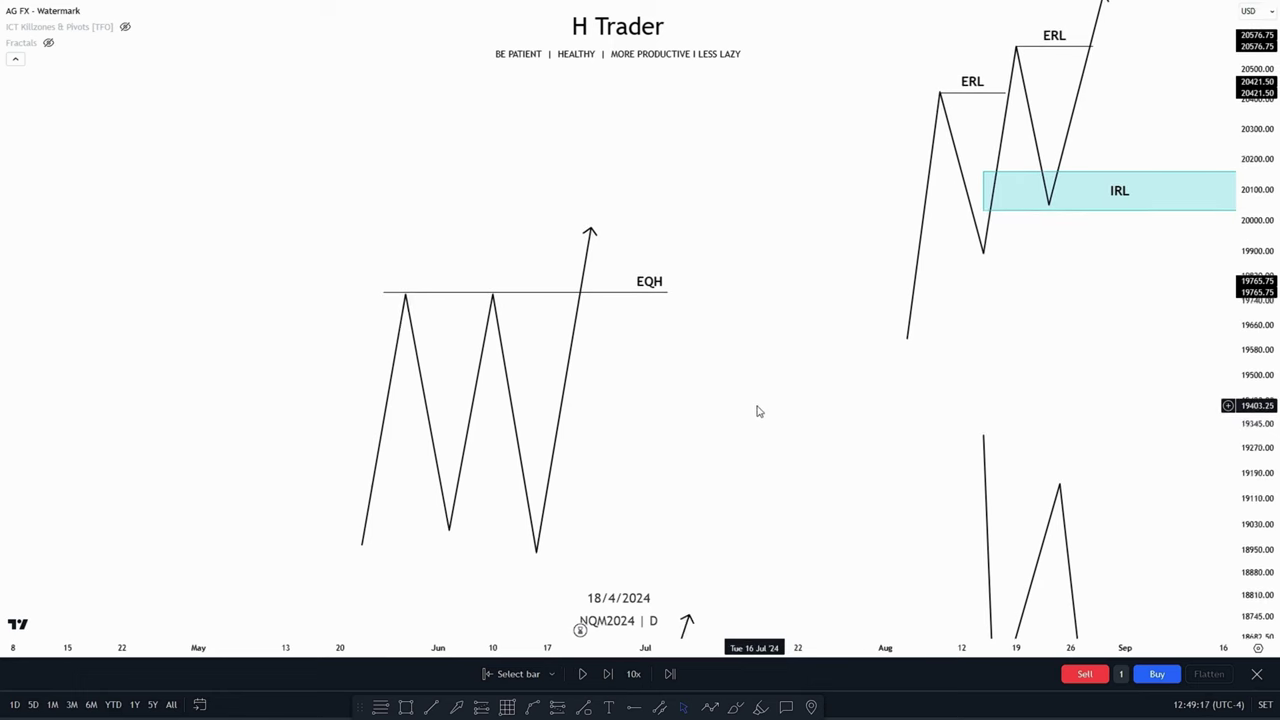
{"action": "left_click_drag", "start_coordinate": [663, 376], "coordinate": [697, 344]}
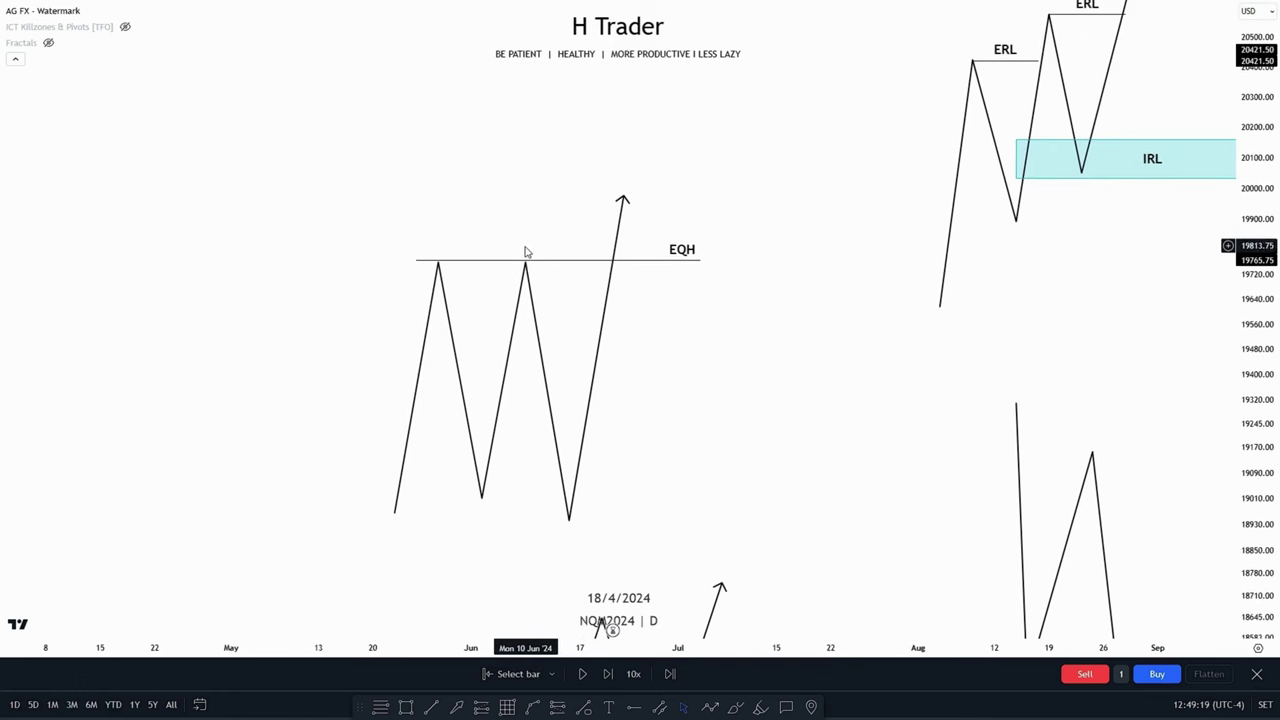
{"action": "scroll", "coordinate": [686, 477], "scroll_direction": "up", "scroll_amount": 2}
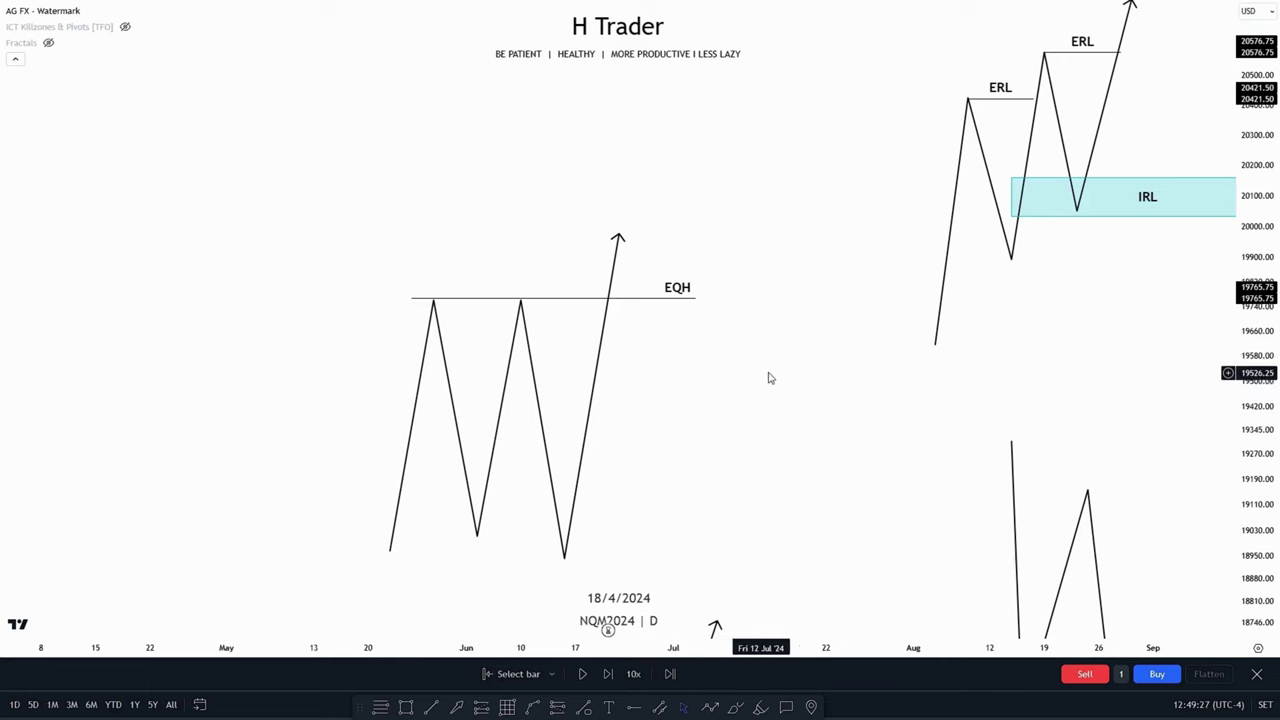
{"action": "left_click_drag", "start_coordinate": [766, 371], "coordinate": [600, 443]}
{"action": "left_click_drag", "start_coordinate": [951, 402], "coordinate": [891, 449]}
{"action": "left_click_drag", "start_coordinate": [1247, 300], "coordinate": [1247, 347]}
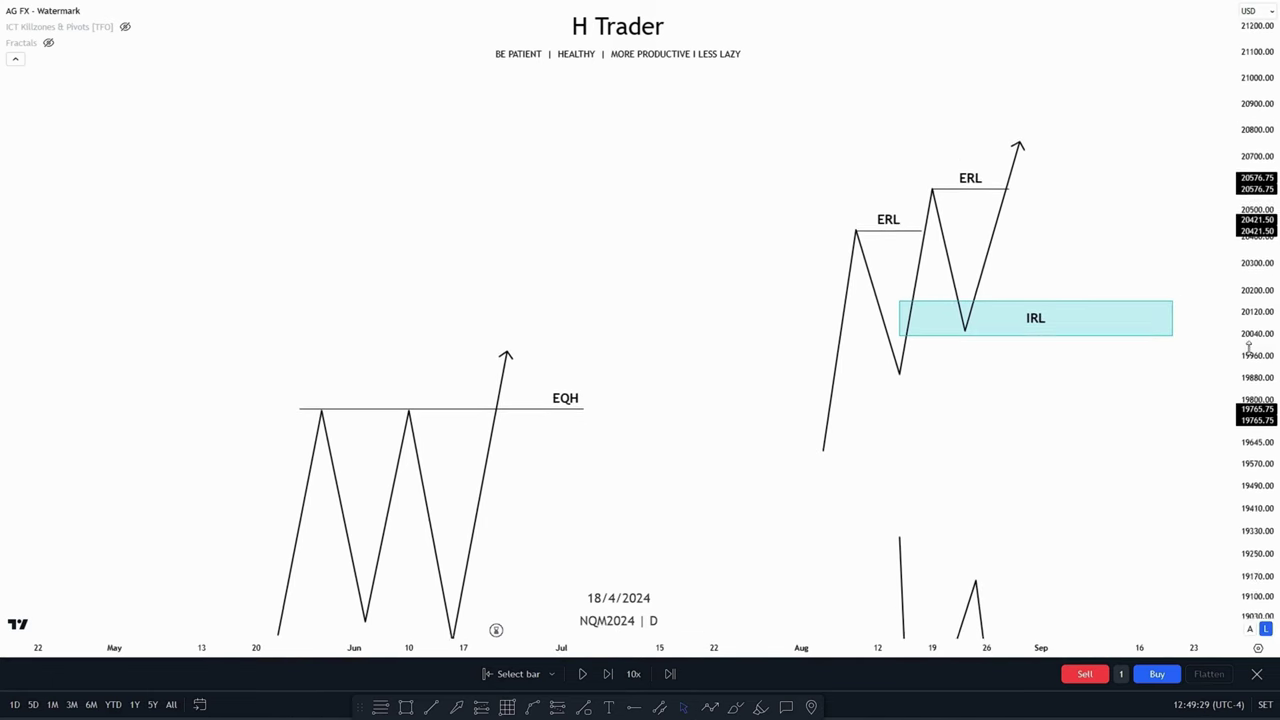
{"action": "left_click_drag", "start_coordinate": [731, 383], "coordinate": [657, 405]}
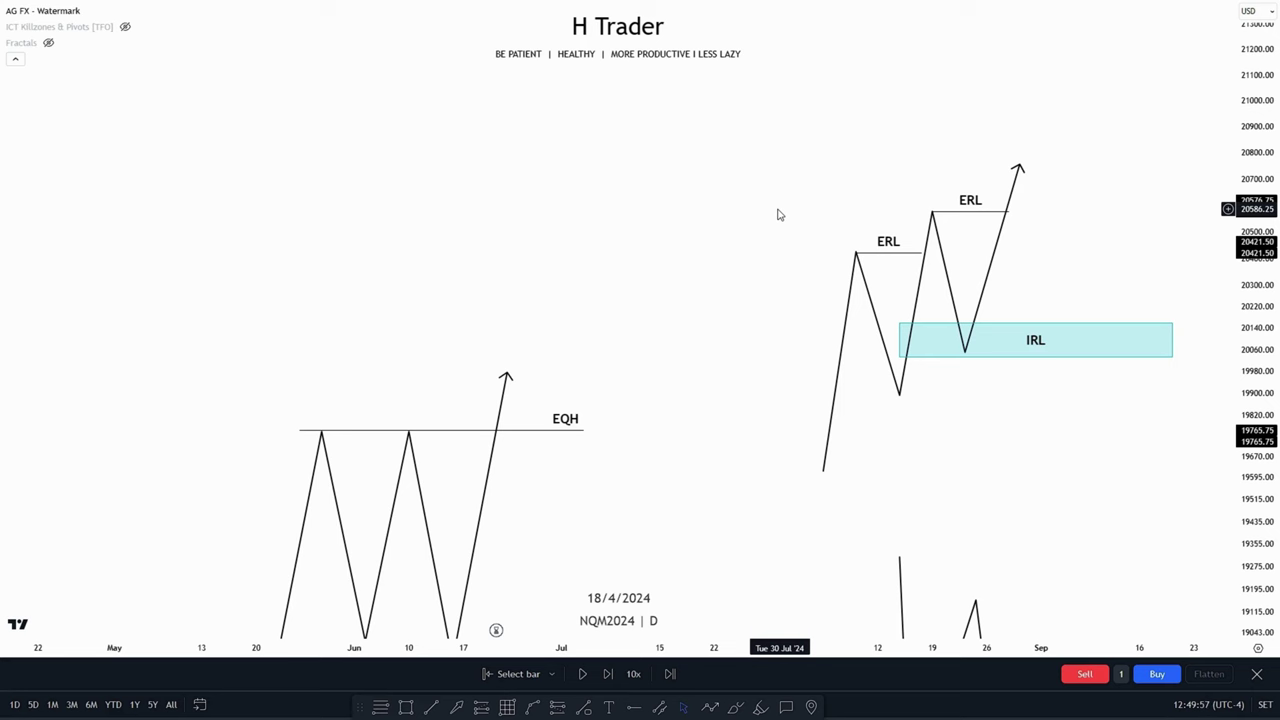
Step: Examine the LRLR and PDL diagrams, with all four liquidity diagrams in view together
{"action": "left_click_drag", "start_coordinate": [770, 342], "coordinate": [690, 72]}
{"action": "left_click_drag", "start_coordinate": [765, 316], "coordinate": [728, 194]}
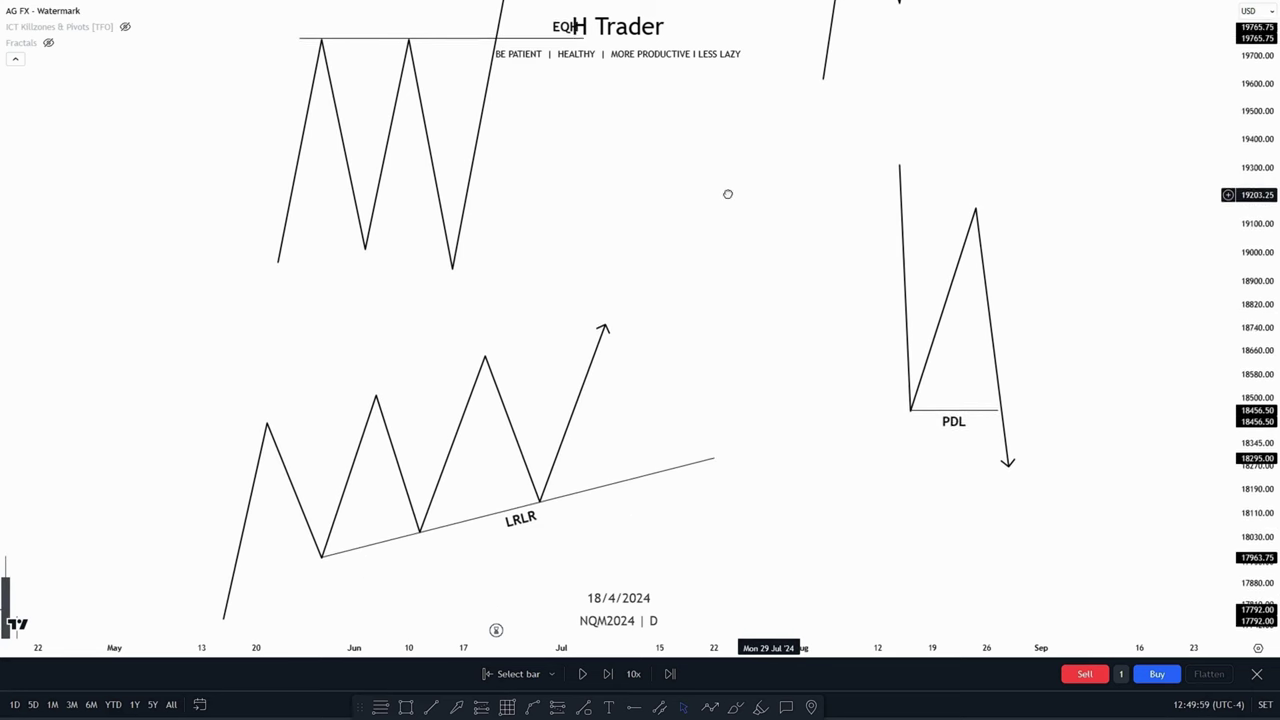
{"action": "scroll", "coordinate": [1194, 357], "scroll_direction": "left", "scroll_amount": 5}
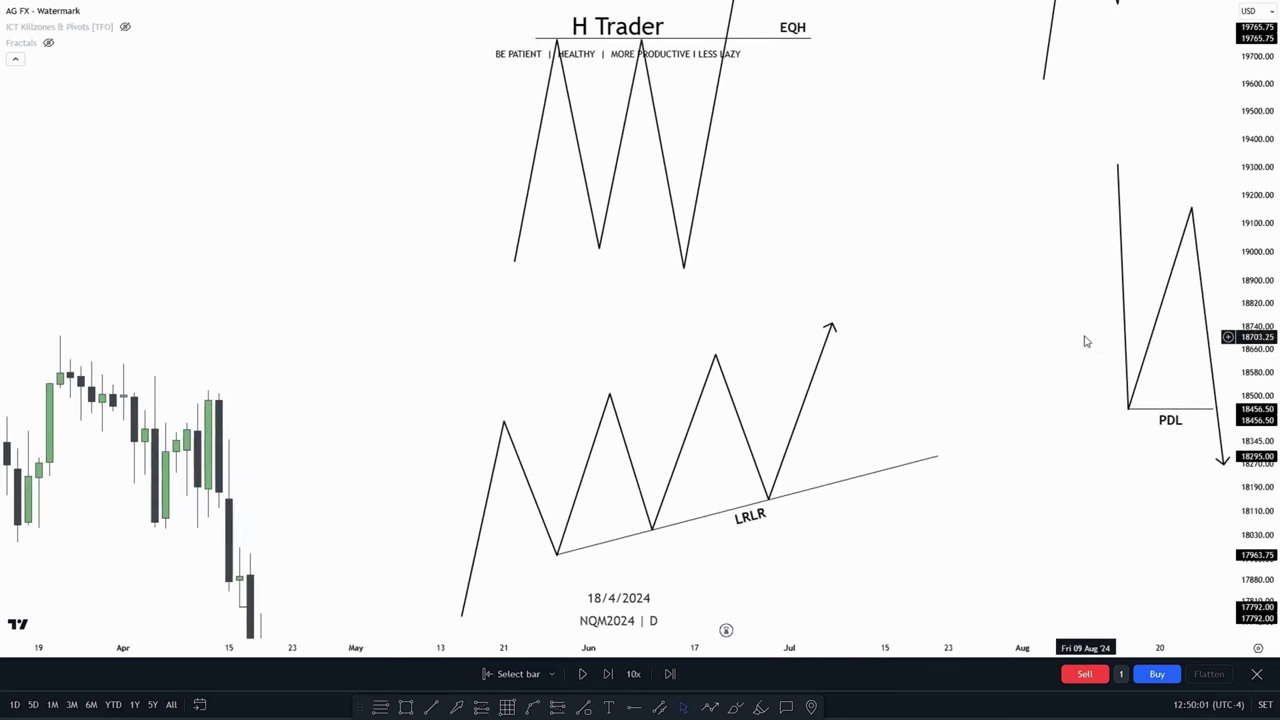
{"action": "scroll", "coordinate": [1086, 341], "scroll_direction": "down", "scroll_amount": 2}
{"action": "left_click_drag", "start_coordinate": [1077, 357], "coordinate": [426, 463]}
{"action": "scroll", "coordinate": [795, 416], "scroll_direction": "up", "scroll_amount": 1}
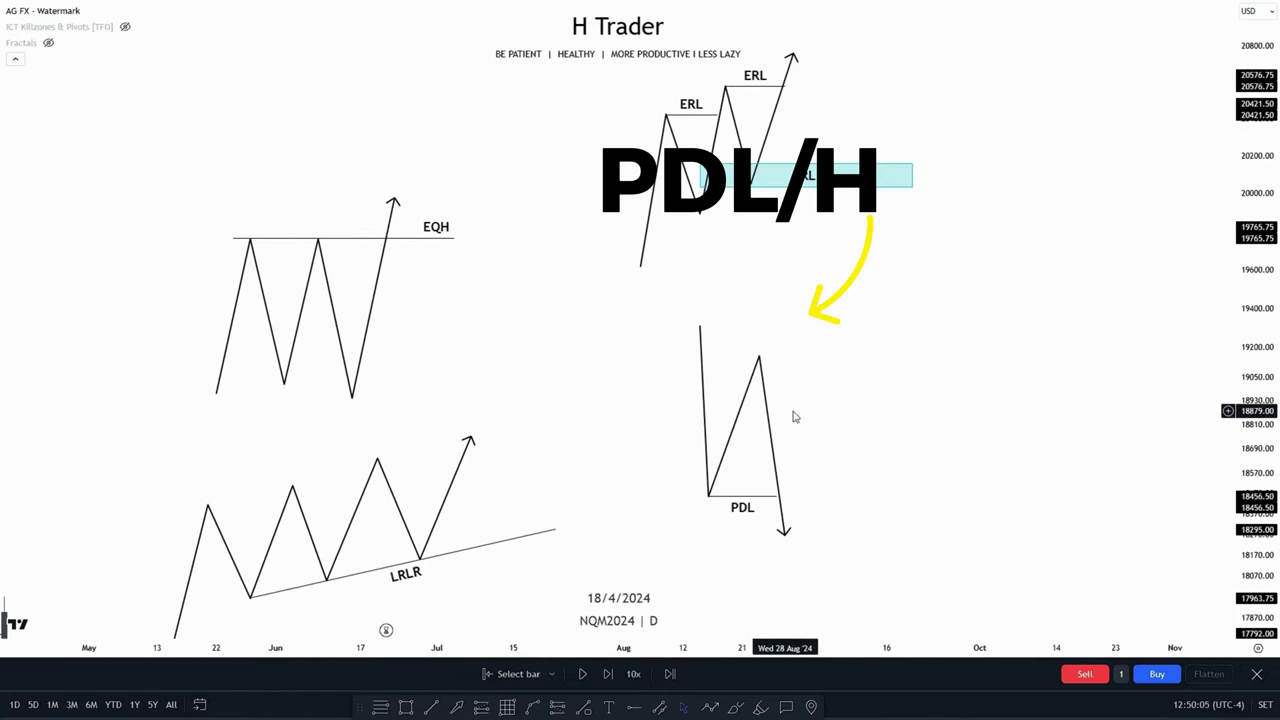
{"action": "scroll", "coordinate": [1060, 417], "scroll_direction": "left", "scroll_amount": 5}
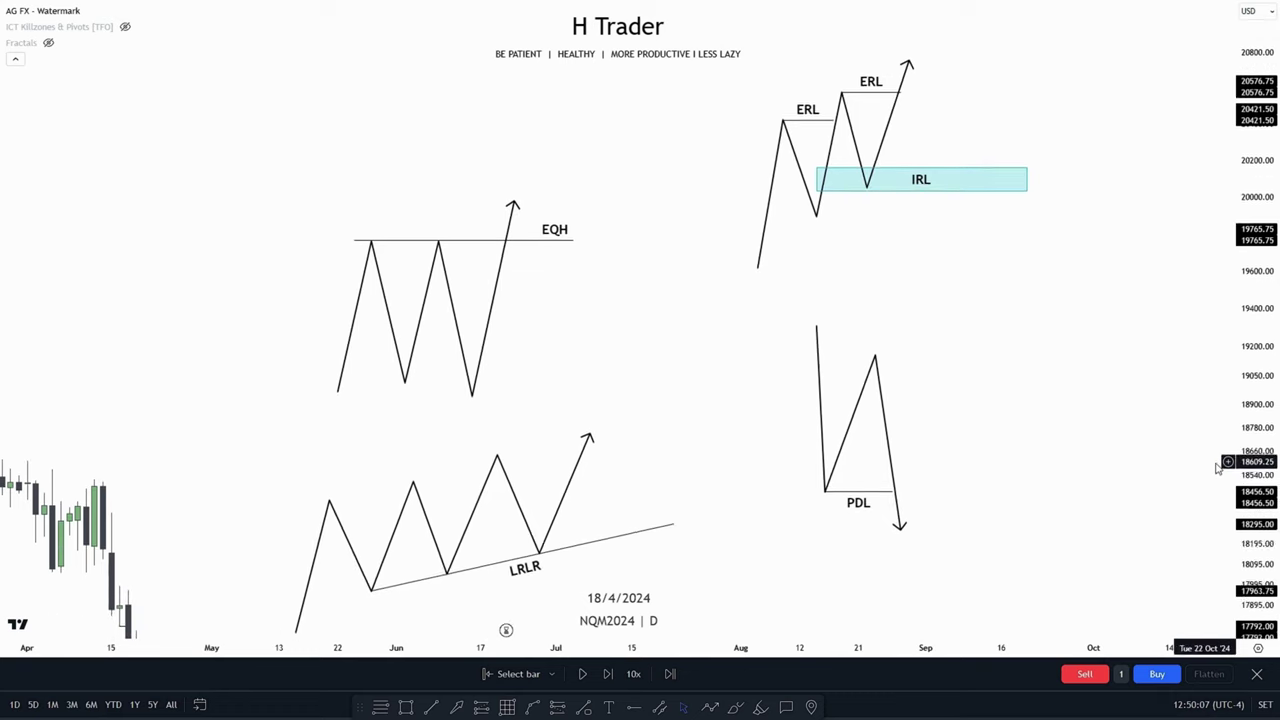
{"action": "scroll", "coordinate": [731, 443], "scroll_direction": "right", "scroll_amount": 5}
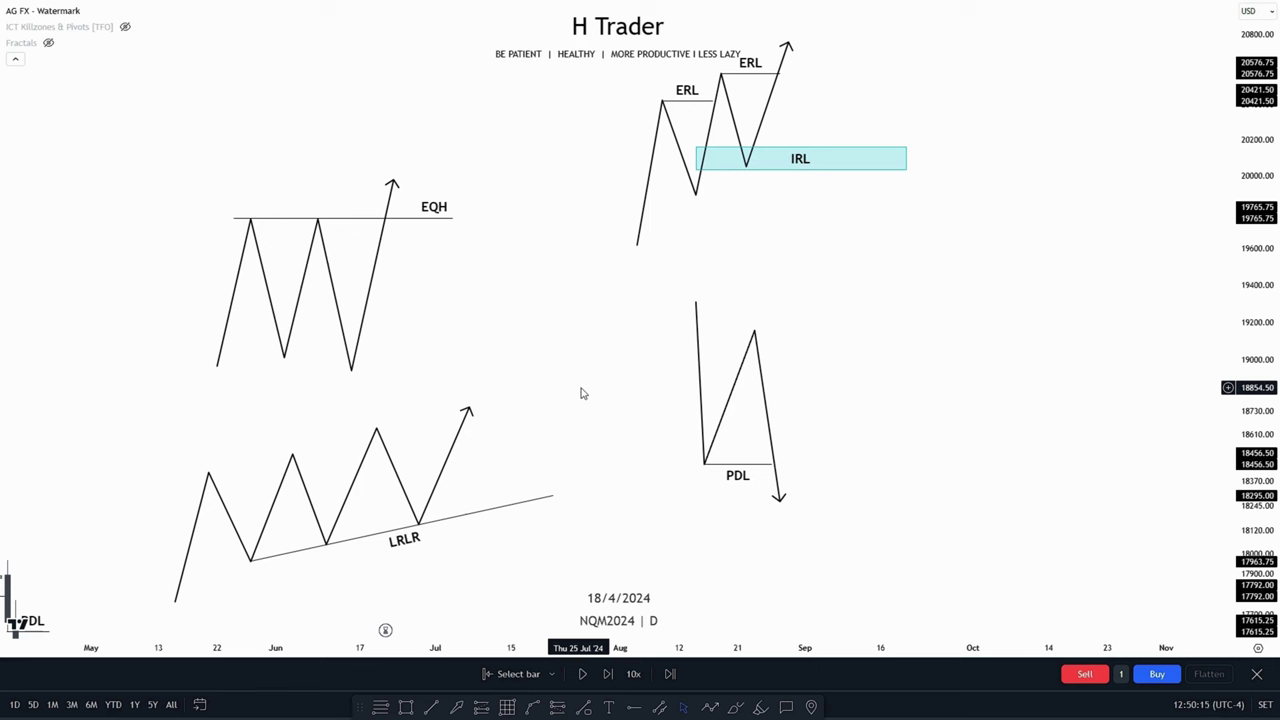
Step: Draw a horizontal trend line at 19016.25 from 2 August to the falling first leg of the PDL diagram
{"action": "key", "text": "alt+t"}
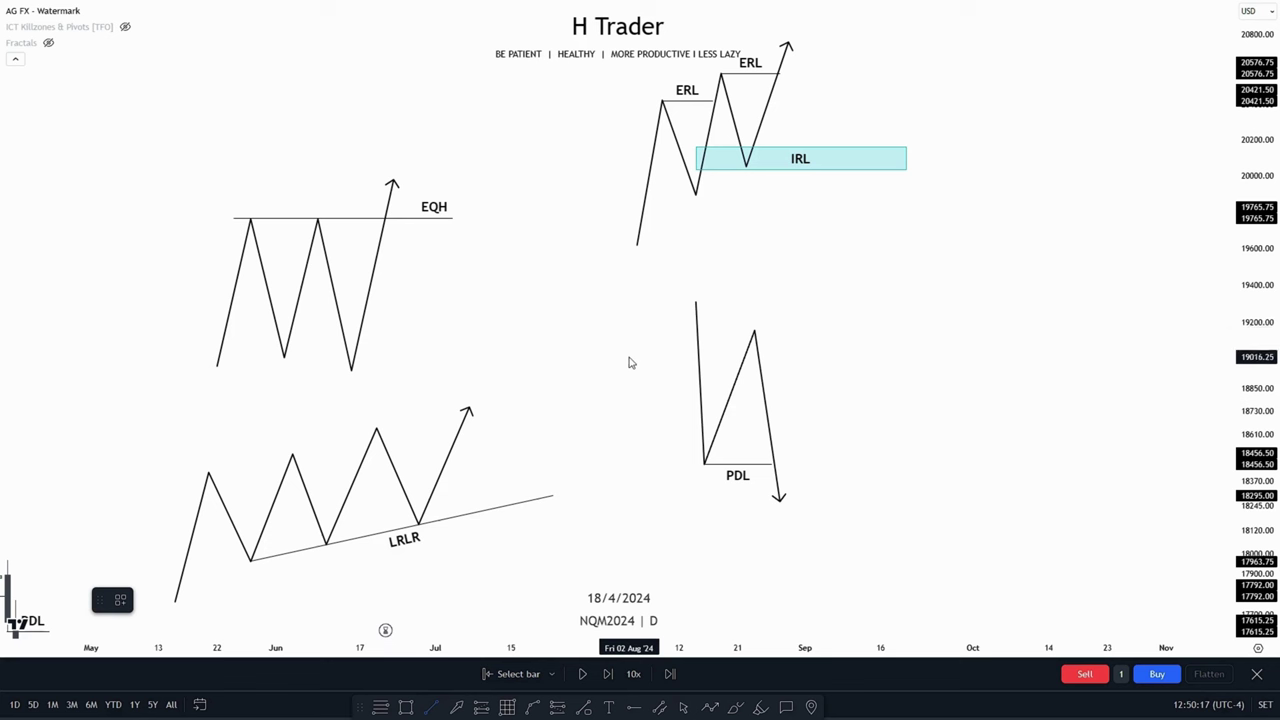
{"action": "left_click", "coordinate": [629, 357]}
{"action": "left_click", "coordinate": [695, 357]}
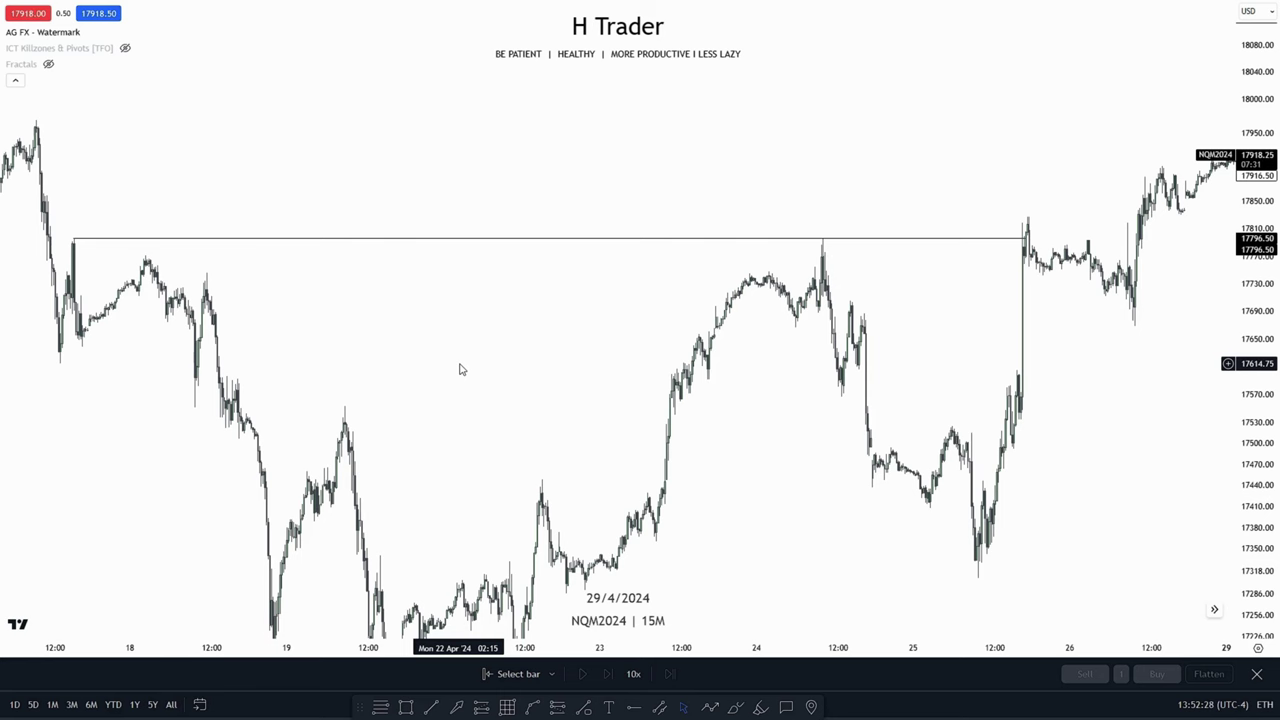
Step: Draw a horizontal trend line at 17360.00 from the 23 April swing low to 25 April on the 15-minute chart, and delete it
{"action": "scroll", "coordinate": [471, 371], "scroll_direction": "up", "scroll_amount": 2}
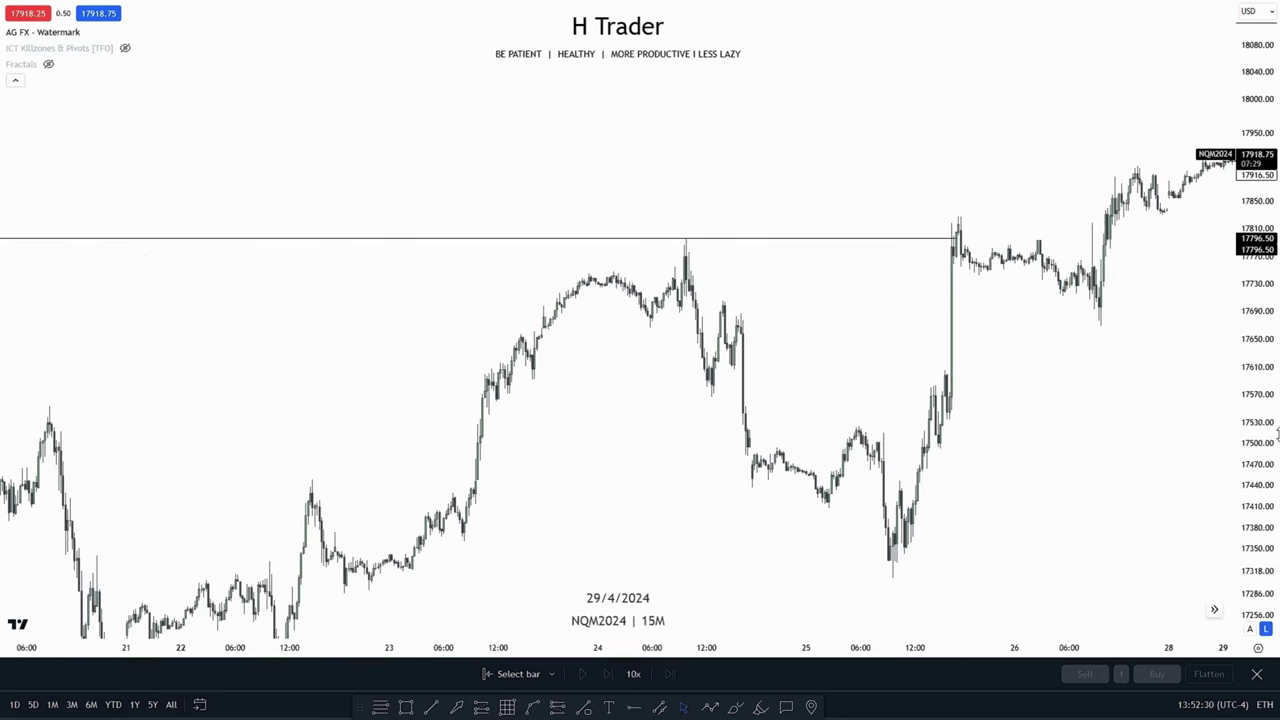
{"action": "scroll", "coordinate": [1018, 358], "scroll_direction": "up", "scroll_amount": 1}
{"action": "left_click_drag", "start_coordinate": [708, 388], "coordinate": [571, 389]}
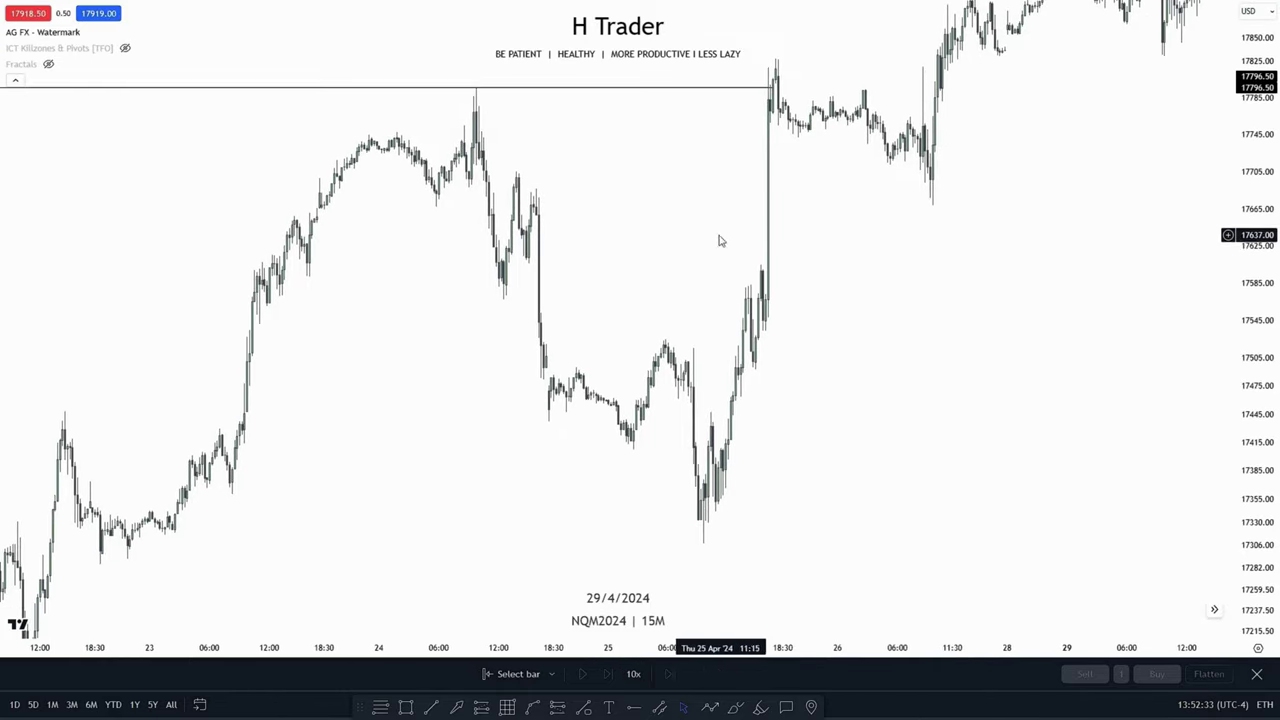
{"action": "left_click", "coordinate": [431, 707]}
{"action": "left_click", "coordinate": [232, 495]}
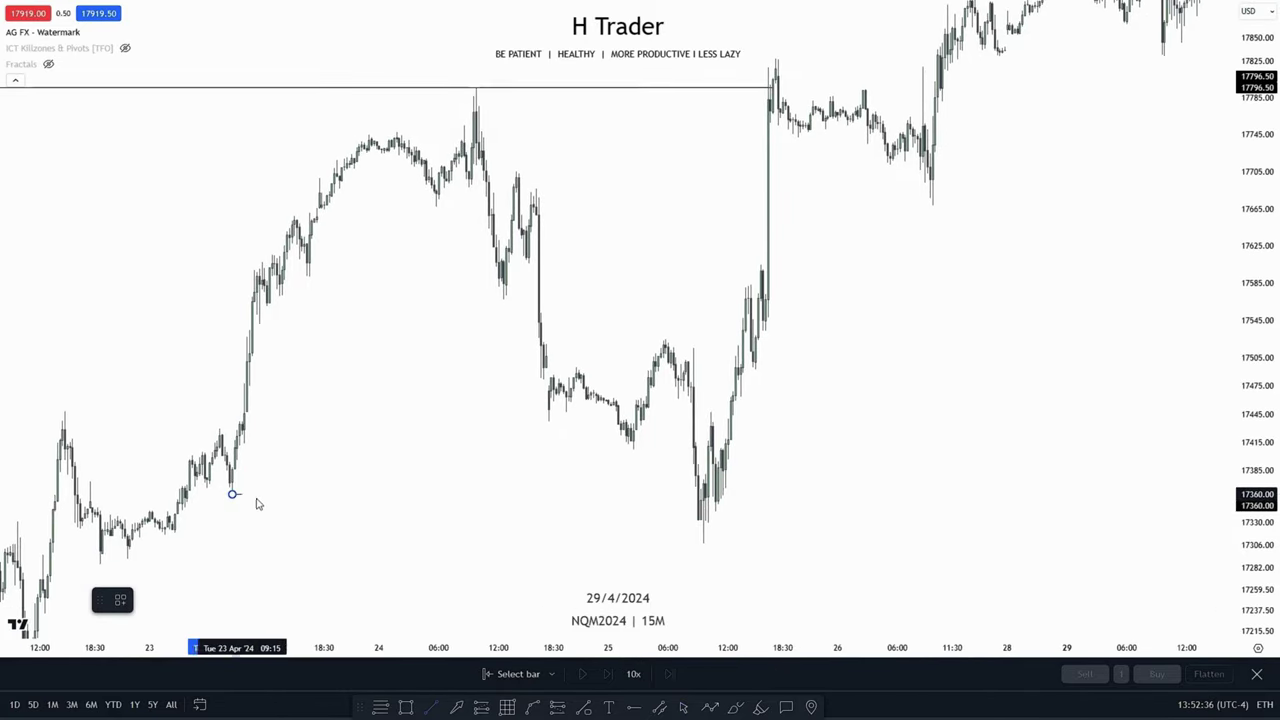
{"action": "left_click", "coordinate": [740, 494]}
{"action": "key", "text": "Delete"}
Step: Examine the equal highs along the 17796.50 line from 17 to 25 April and the rally through them
{"action": "left_click_drag", "start_coordinate": [910, 362], "coordinate": [983, 380]}
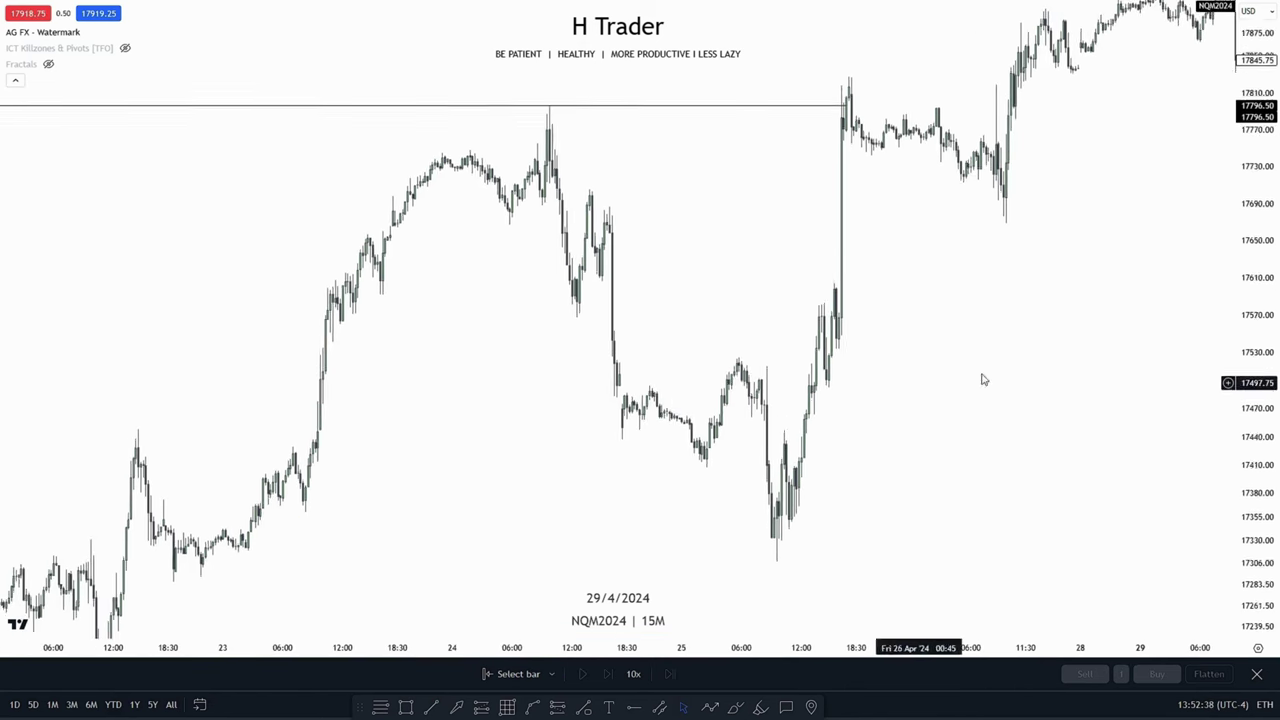
{"action": "left_click_drag", "start_coordinate": [1254, 380], "coordinate": [1254, 412]}
{"action": "left_click_drag", "start_coordinate": [802, 332], "coordinate": [724, 367]}
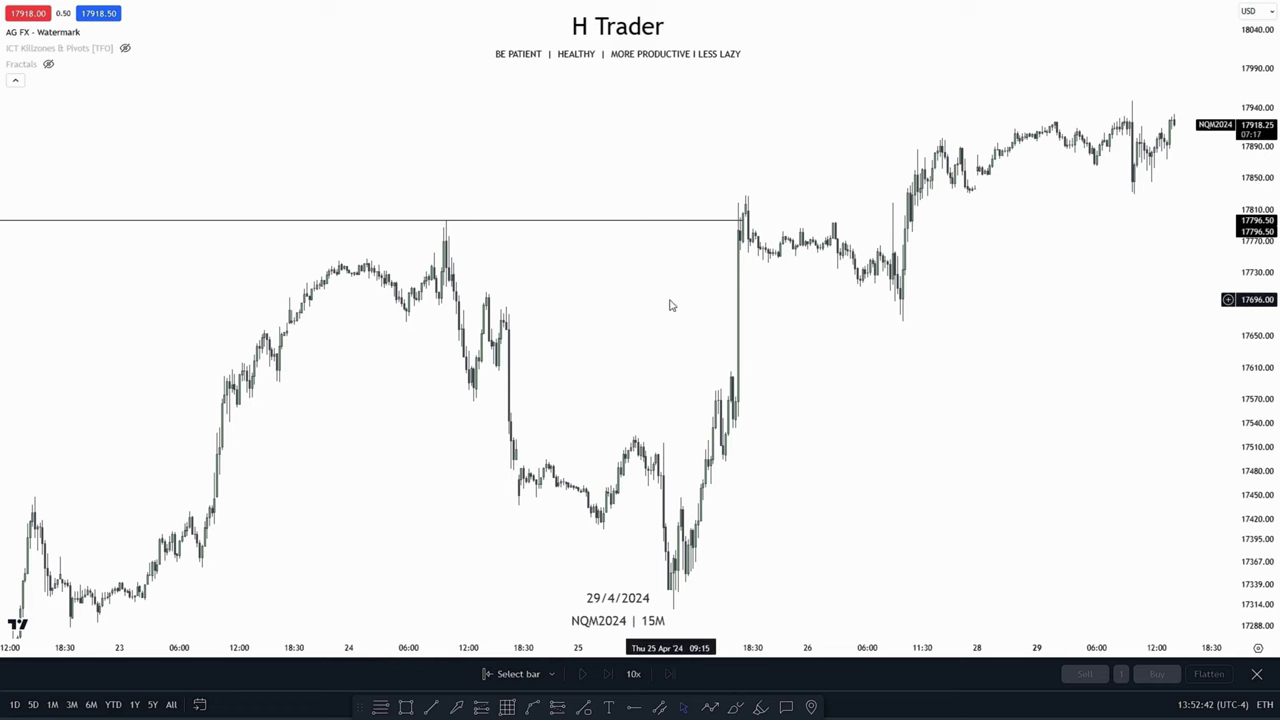
{"action": "left_click_drag", "start_coordinate": [671, 303], "coordinate": [739, 275]}
{"action": "left_click_drag", "start_coordinate": [1254, 337], "coordinate": [1254, 362]}
{"action": "scroll", "coordinate": [659, 463], "scroll_direction": "down", "scroll_amount": 2}
{"action": "scroll", "coordinate": [658, 463], "scroll_direction": "down", "scroll_amount": 1}
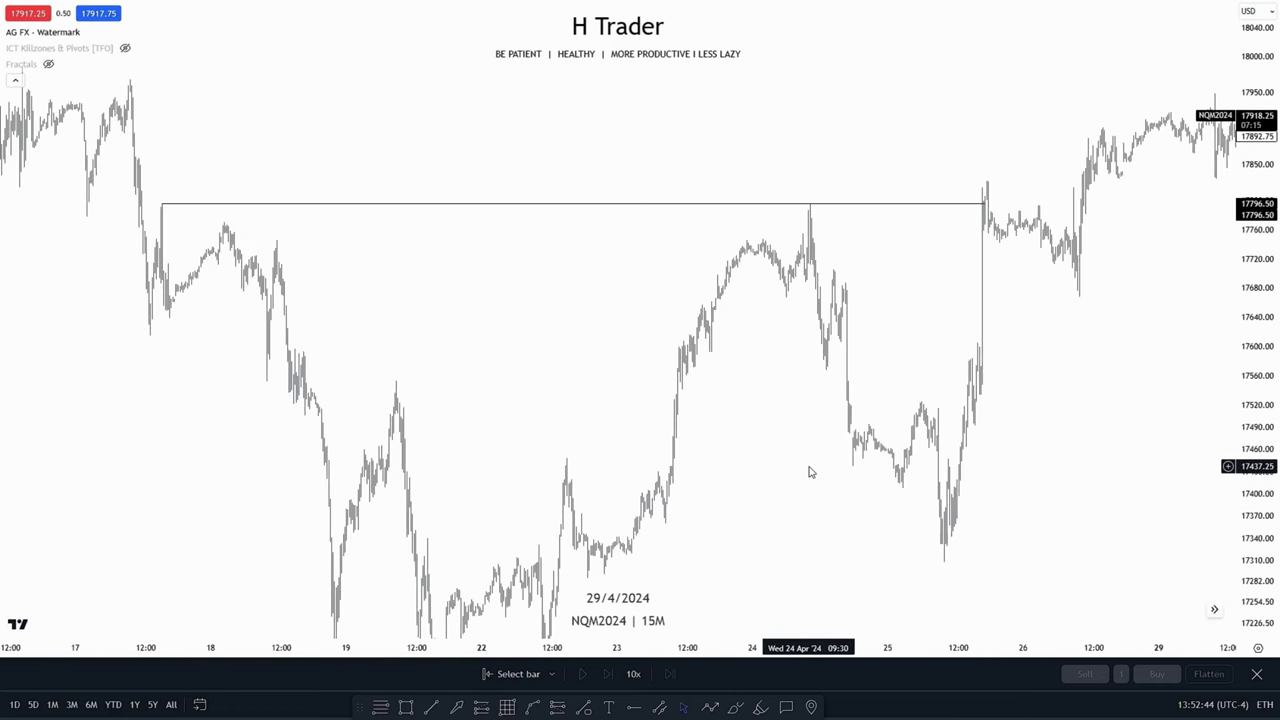
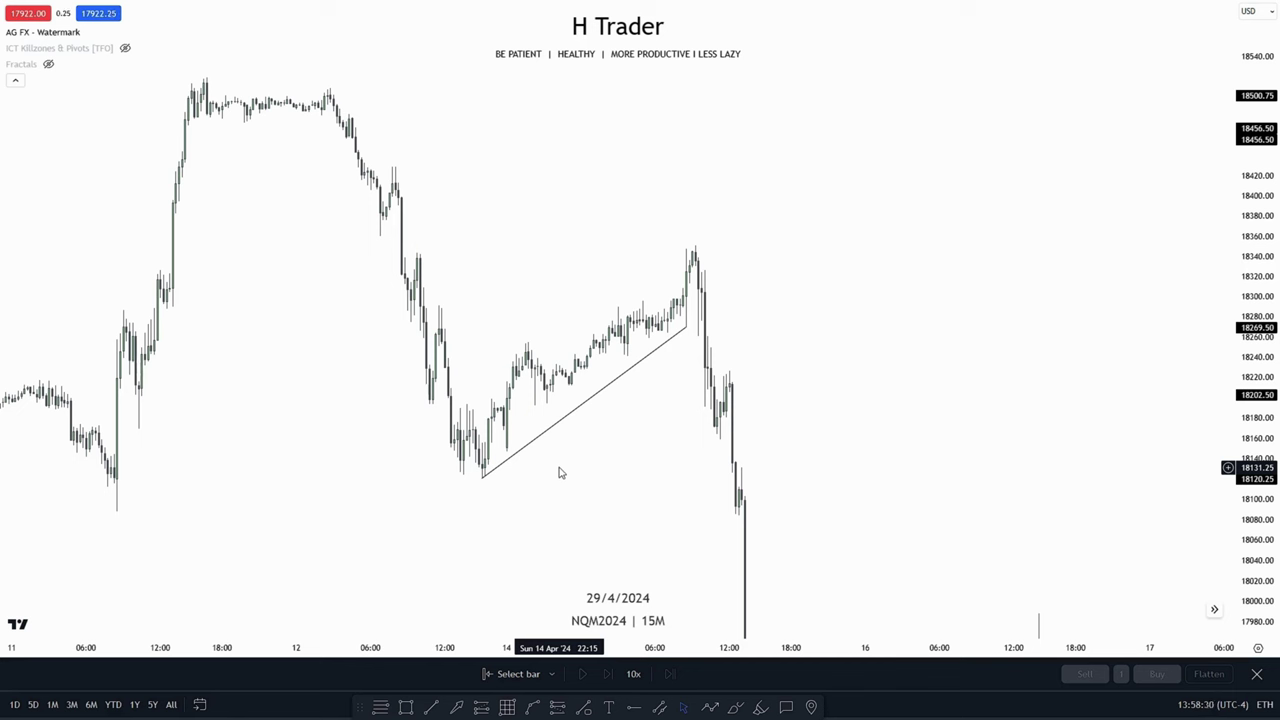
Step: Draw a rectangle over the sharp 12 April drop, from about 18390 to 18340, extending across to 16 April
{"action": "left_click", "coordinate": [406, 707]}
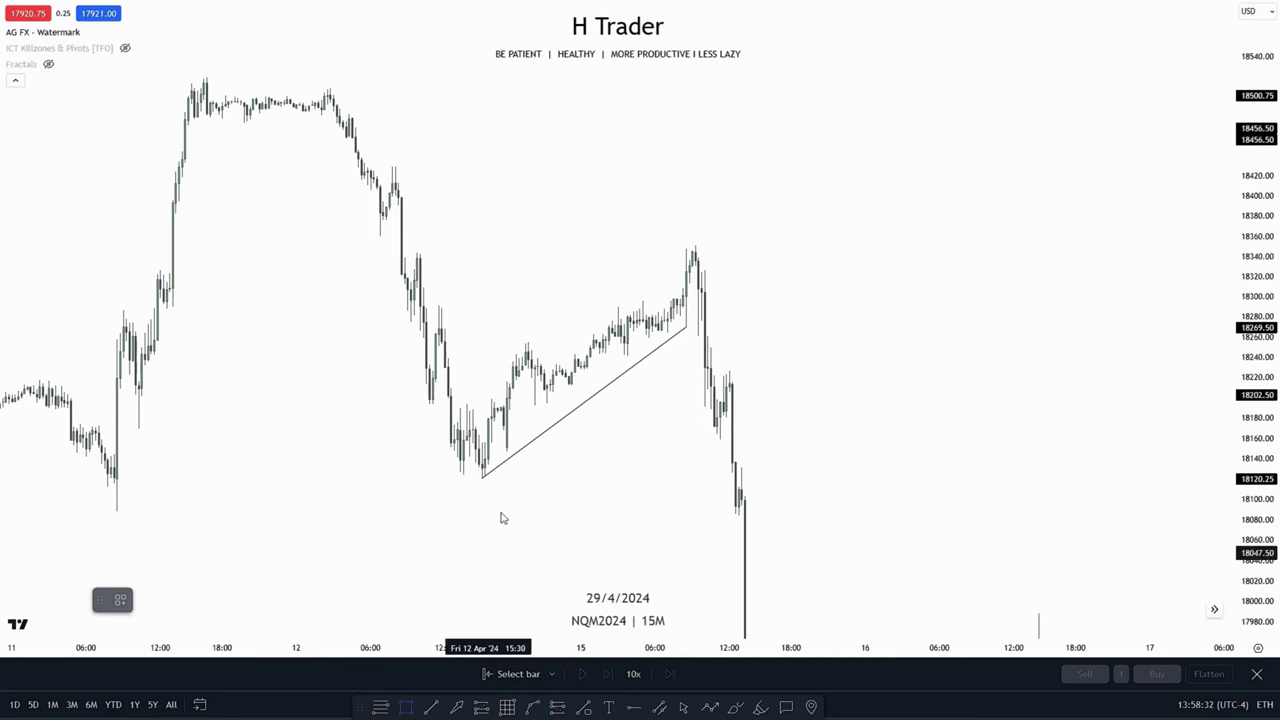
{"action": "mouse_move", "coordinate": [396, 205]}
{"action": "left_mouse_down"}
{"action": "mouse_move", "coordinate": [404, 277]}
{"action": "mouse_move", "coordinate": [404, 257]}
{"action": "mouse_move", "coordinate": [952, 280]}
{"action": "left_mouse_up"}
{"action": "left_click", "coordinate": [979, 313]}
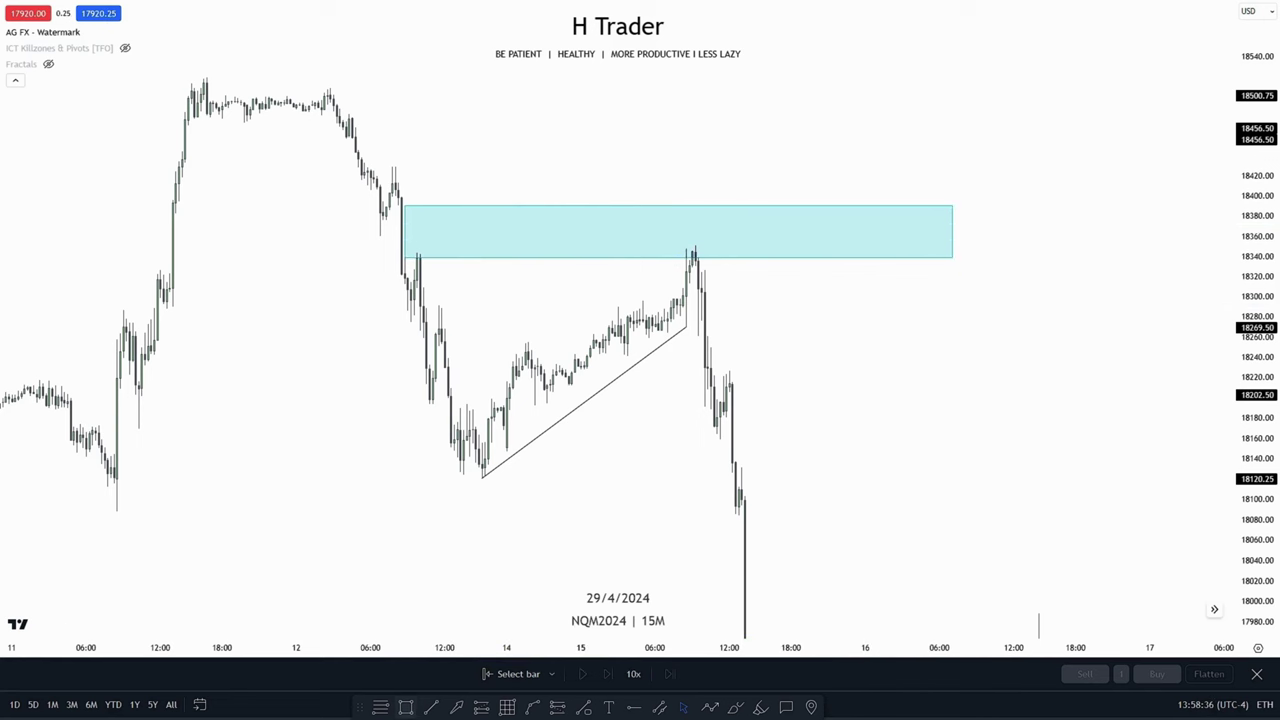
Step: Try to draw a horizontal trend line from the 12 April swing high beneath the rectangle to the 15 April high
{"action": "left_click", "coordinate": [431, 707]}
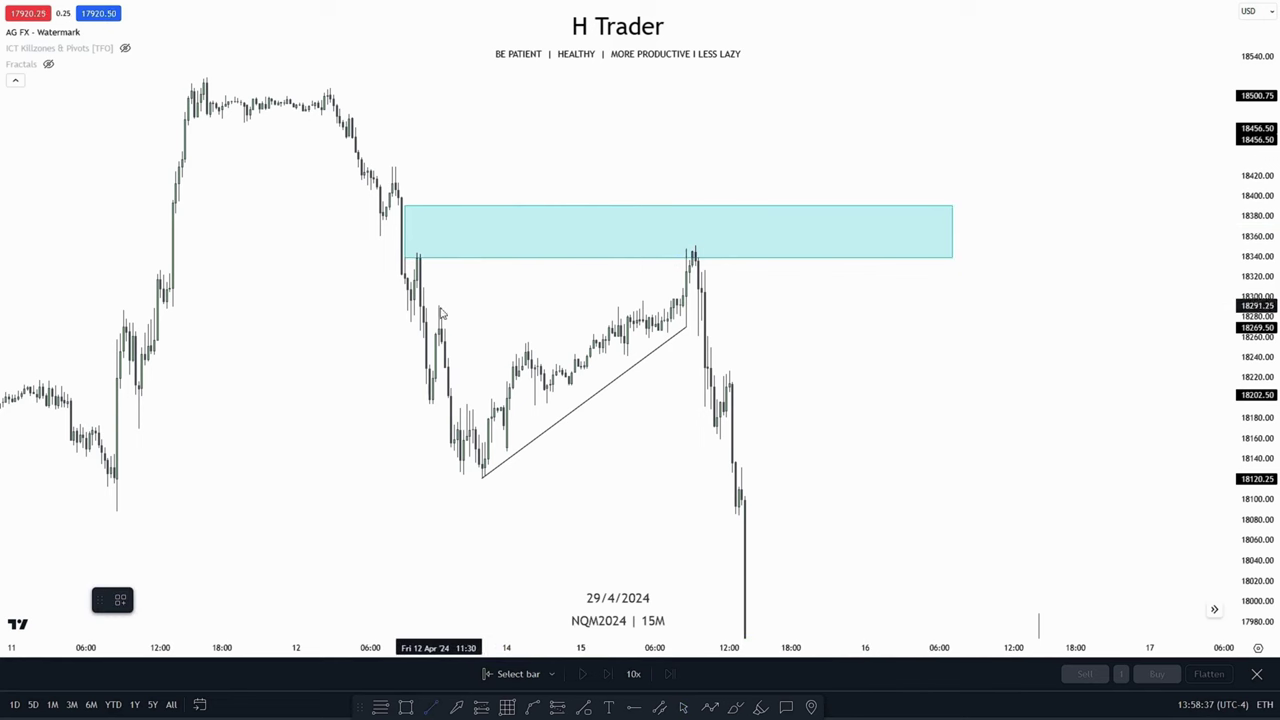
{"action": "left_click", "coordinate": [416, 252]}
{"action": "left_click", "coordinate": [694, 252]}
{"action": "left_click", "coordinate": [757, 325]}
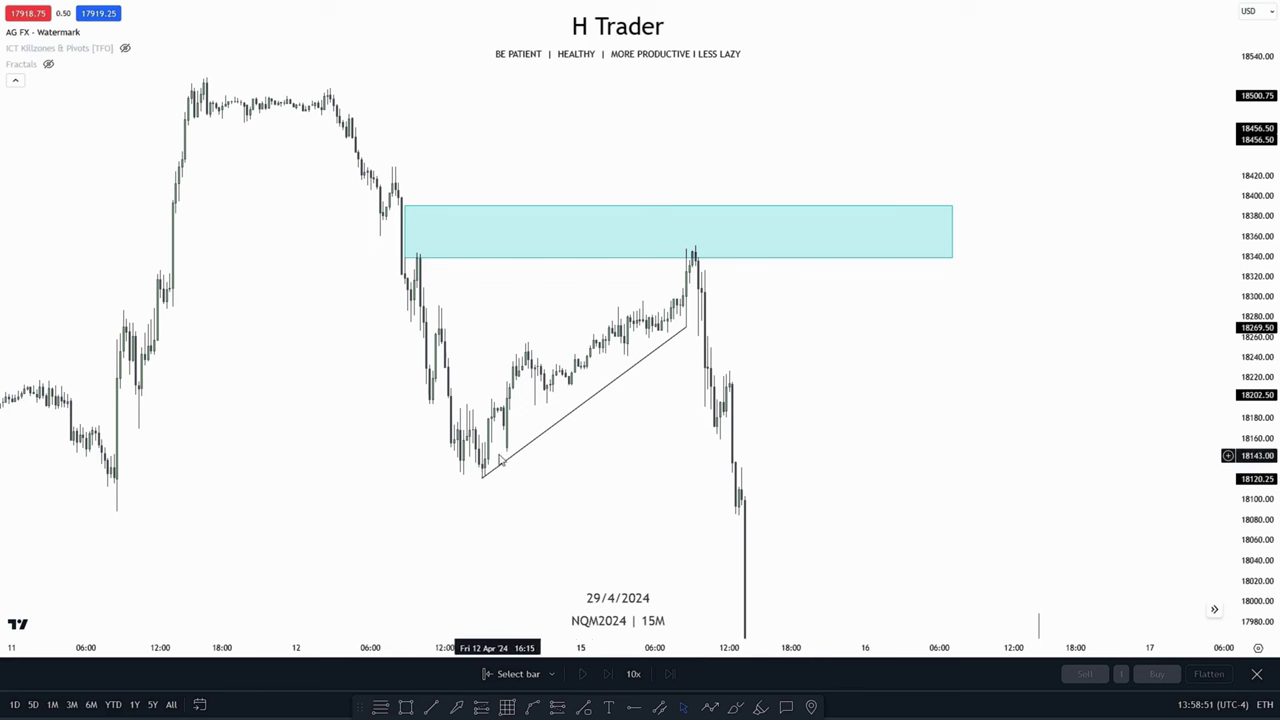
Step: Draw a horizontal trend line at 18088.00 from the 11 April swing low to the 15 April sell-off
{"action": "left_click", "coordinate": [432, 707]}
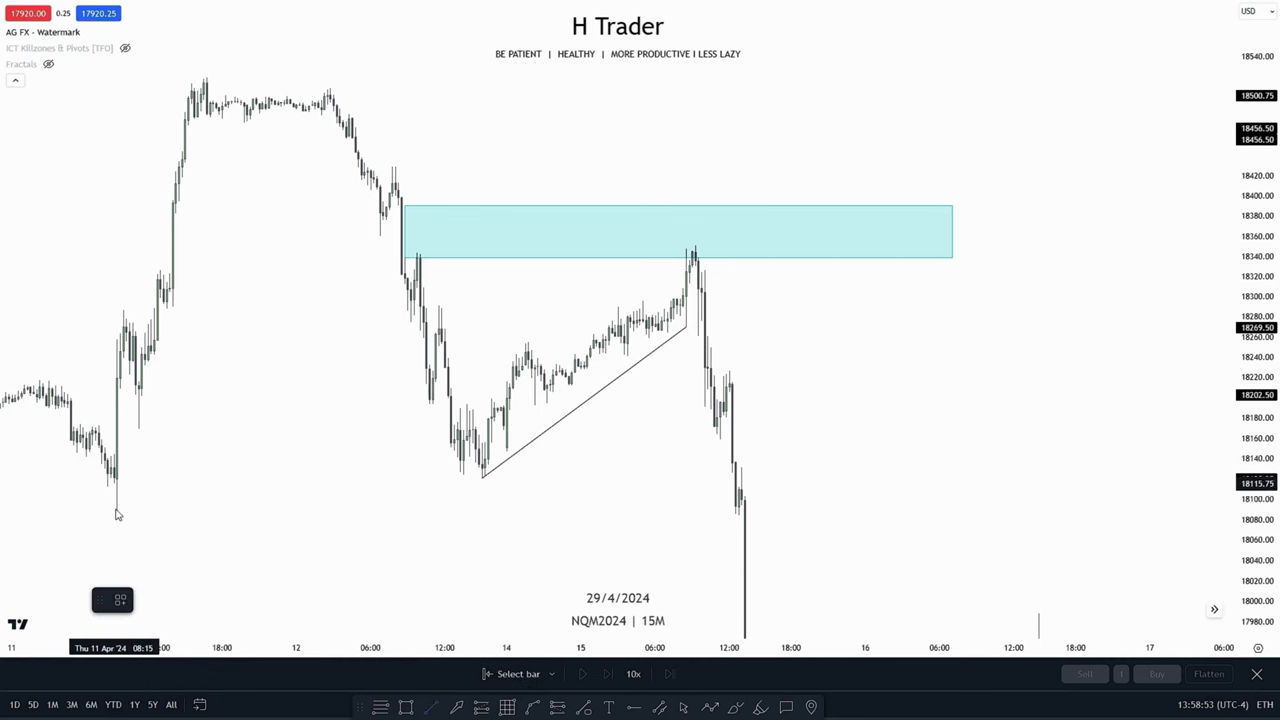
{"action": "left_click_drag", "start_coordinate": [116, 511], "coordinate": [798, 513]}
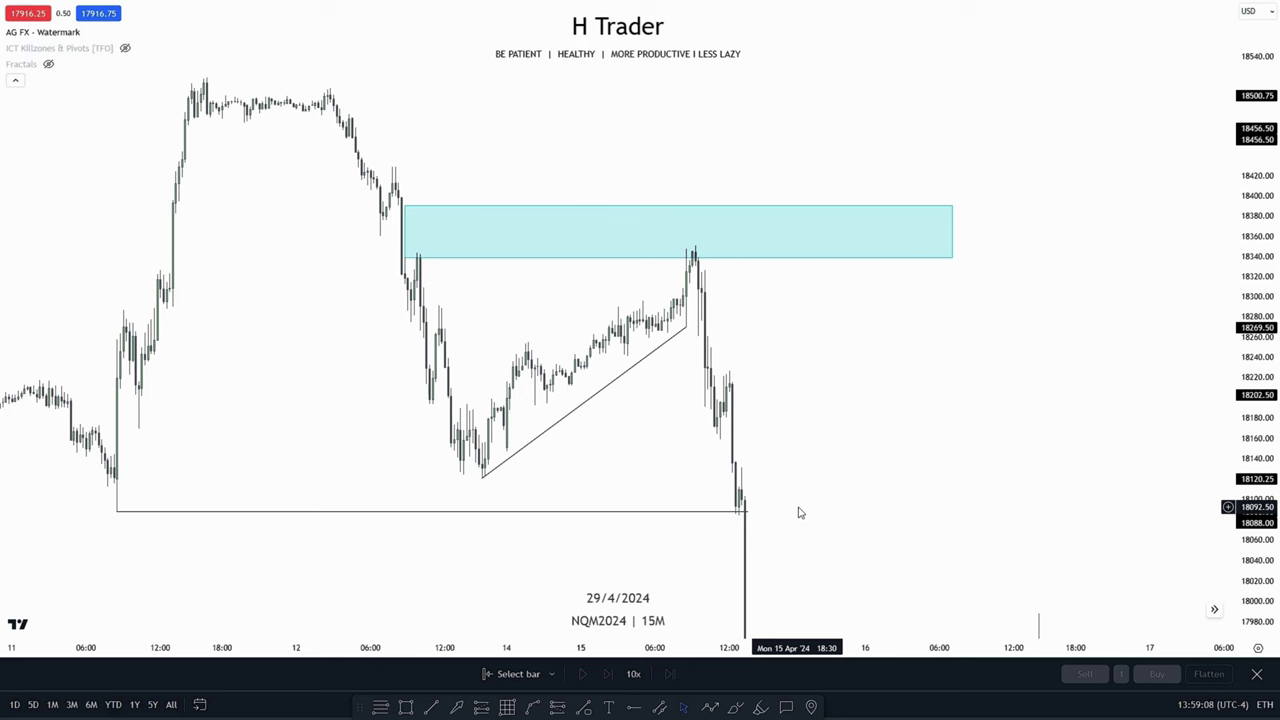
Step: Draw a thin rectangle at about 18310 from the 15 April high to 16 April, and delete it
{"action": "left_click", "coordinate": [405, 707]}
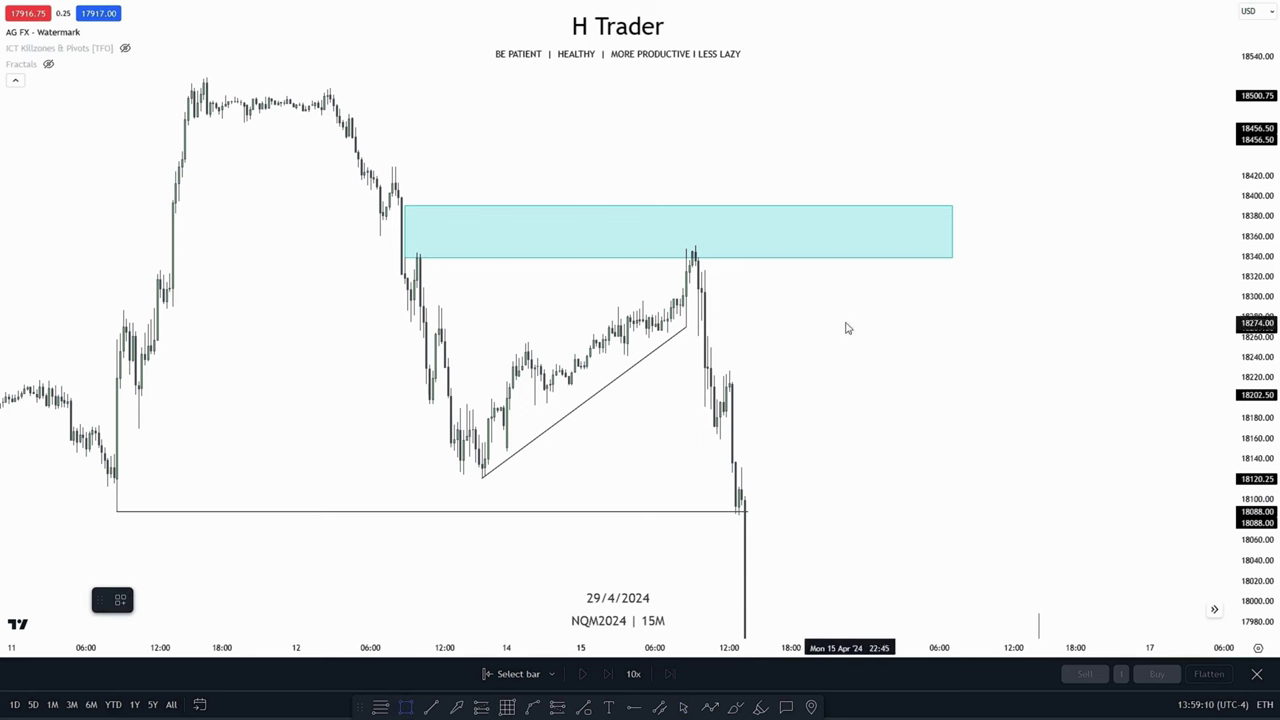
{"action": "left_click", "coordinate": [683, 282]}
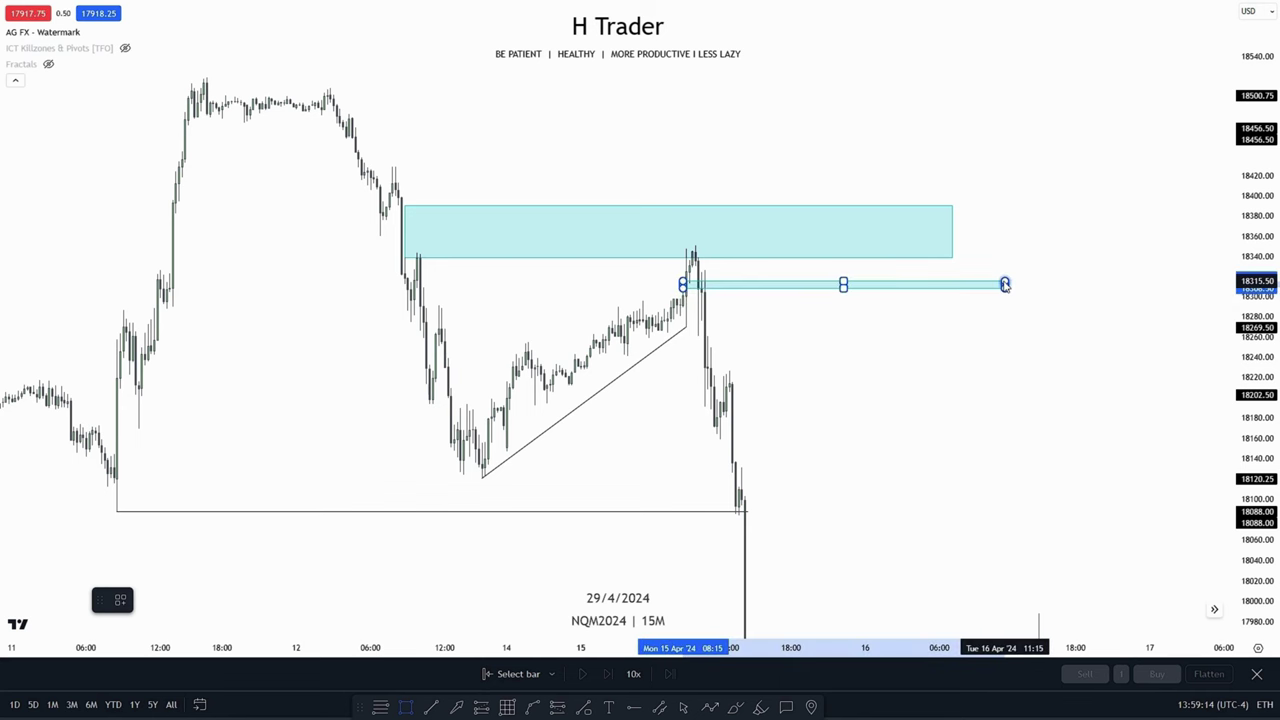
{"action": "left_click", "coordinate": [998, 286]}
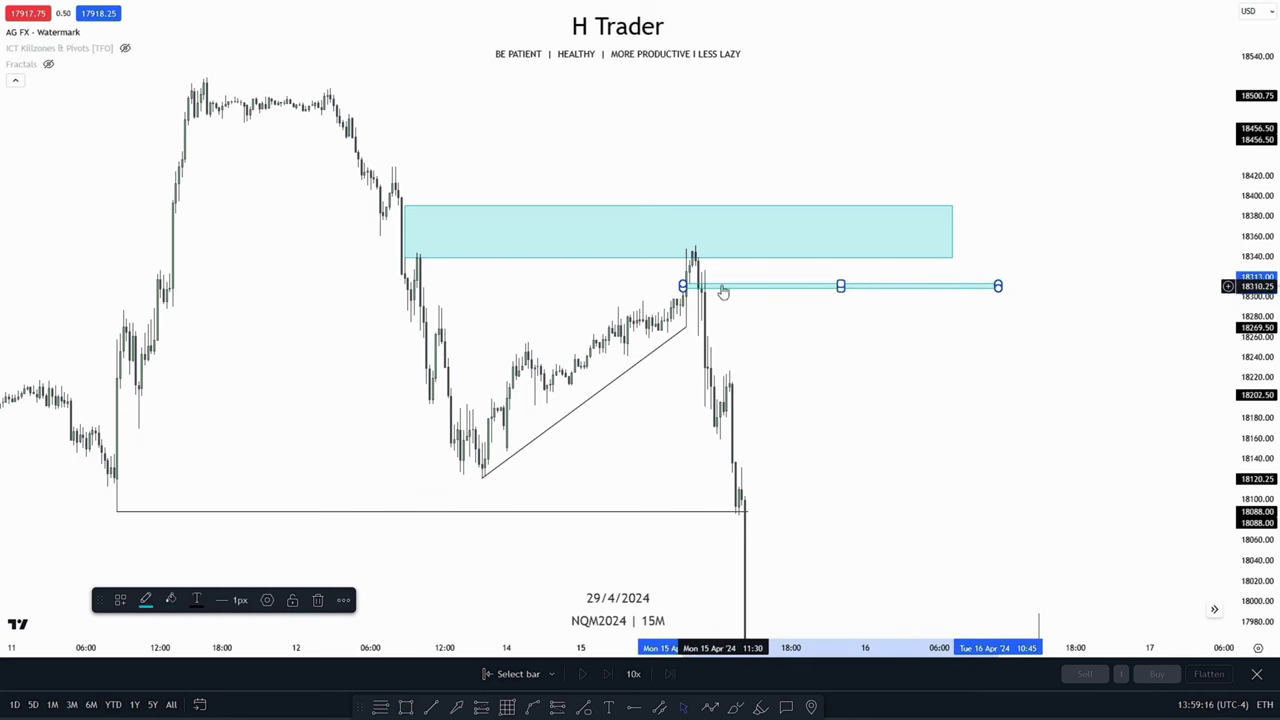
{"action": "key", "text": "Delete"}
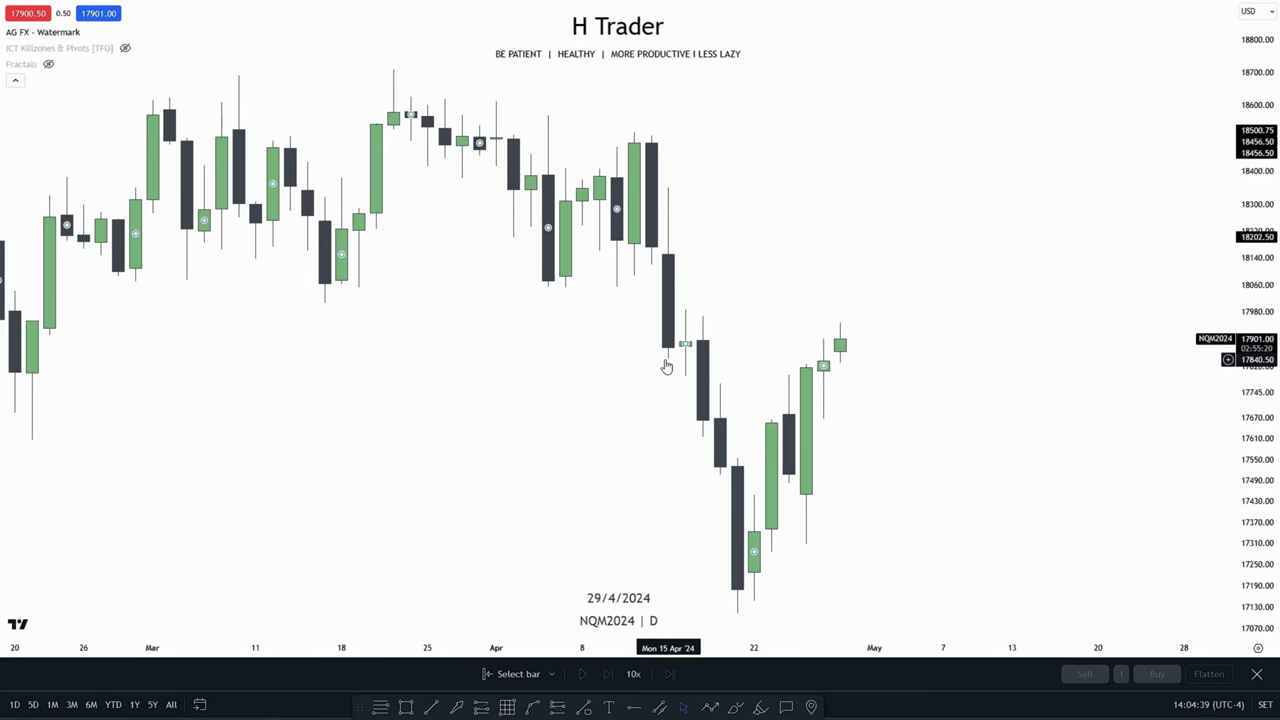
Step: Draw a horizontal trend line at 17792.00 from the 16 April low to the 17 April candle on the daily chart
{"action": "scroll", "coordinate": [485, 572], "scroll_direction": "right", "scroll_amount": 3}
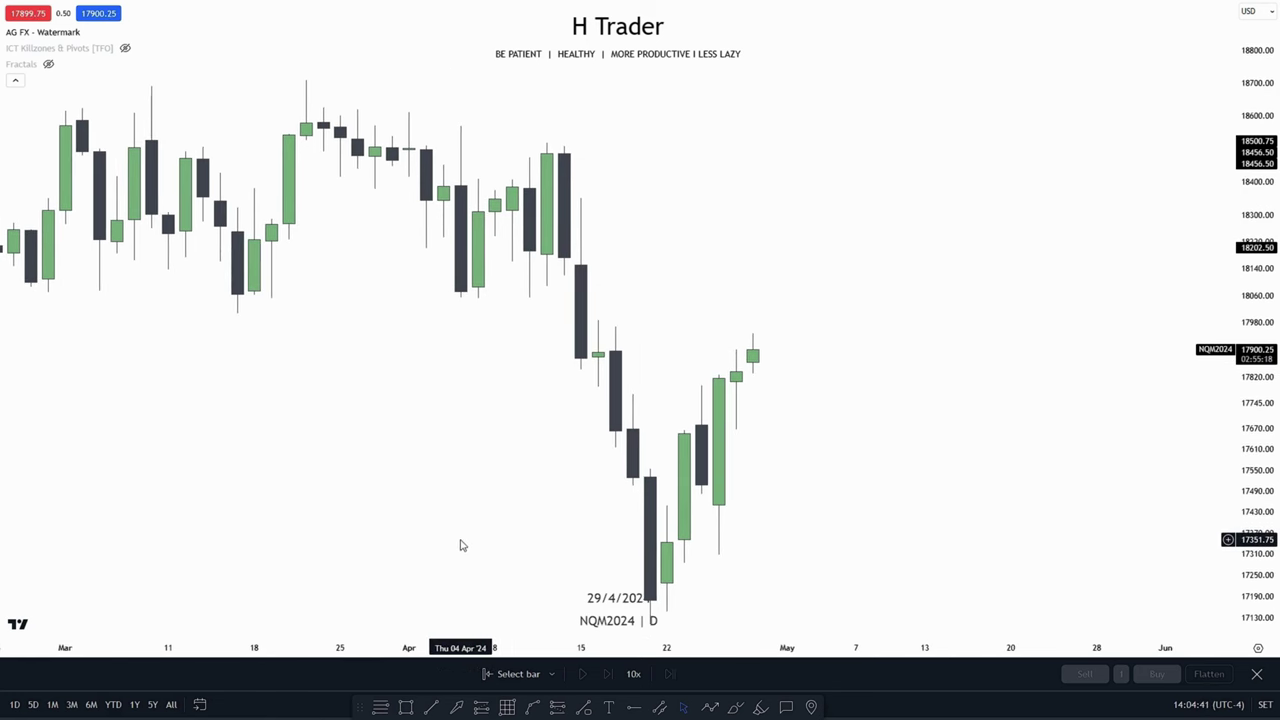
{"action": "left_click", "coordinate": [429, 706]}
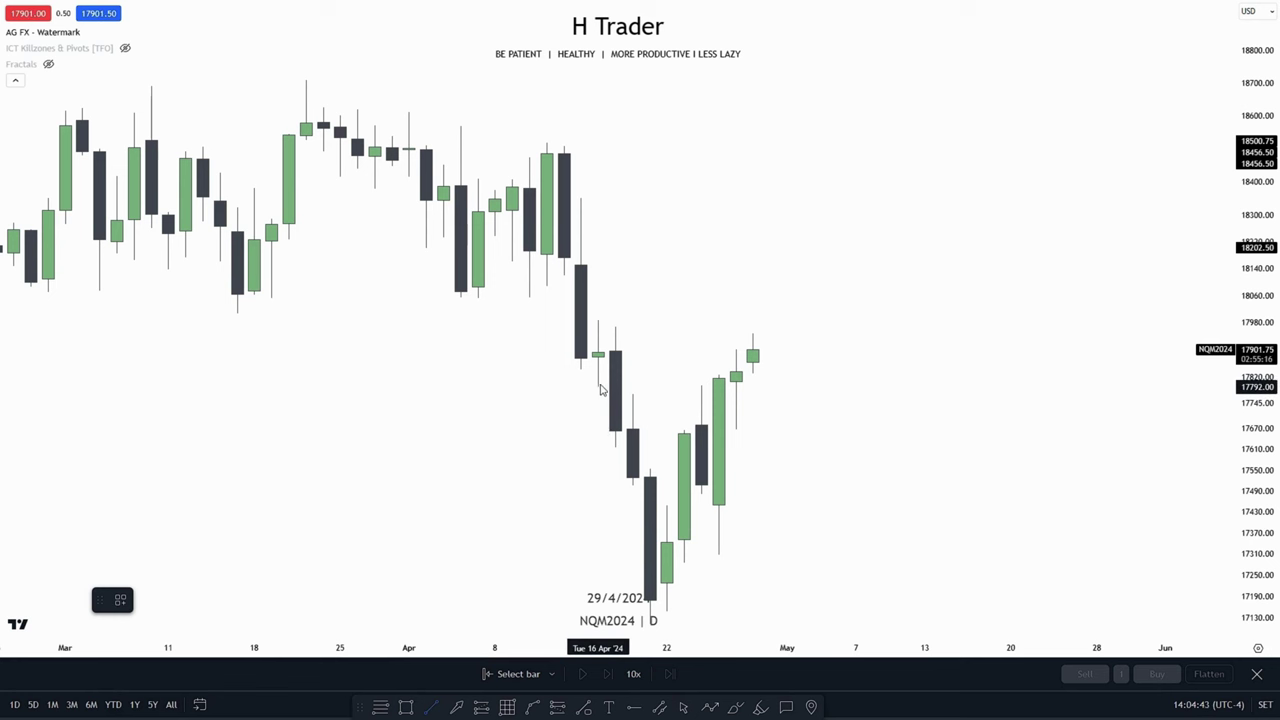
{"action": "left_click", "coordinate": [599, 388]}
{"action": "left_click", "coordinate": [614, 388]}
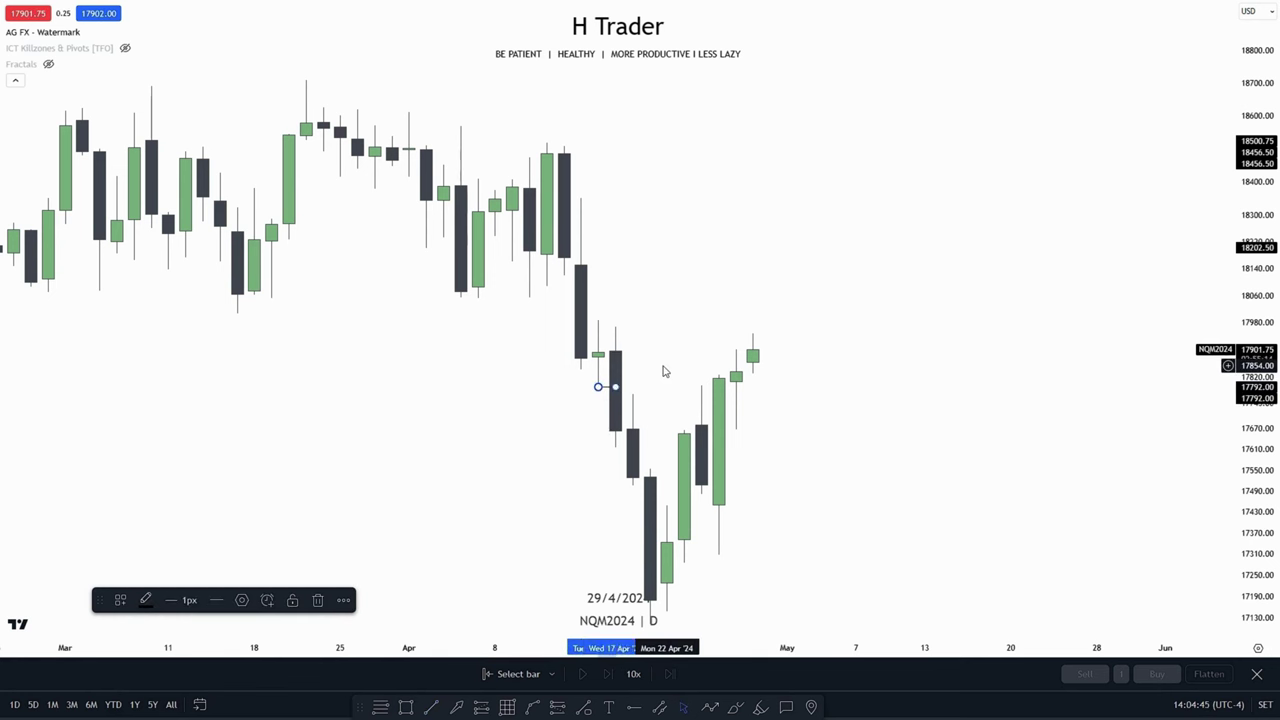
{"action": "left_click", "coordinate": [666, 371]}
{"action": "left_click_drag", "start_coordinate": [670, 349], "coordinate": [697, 270]}
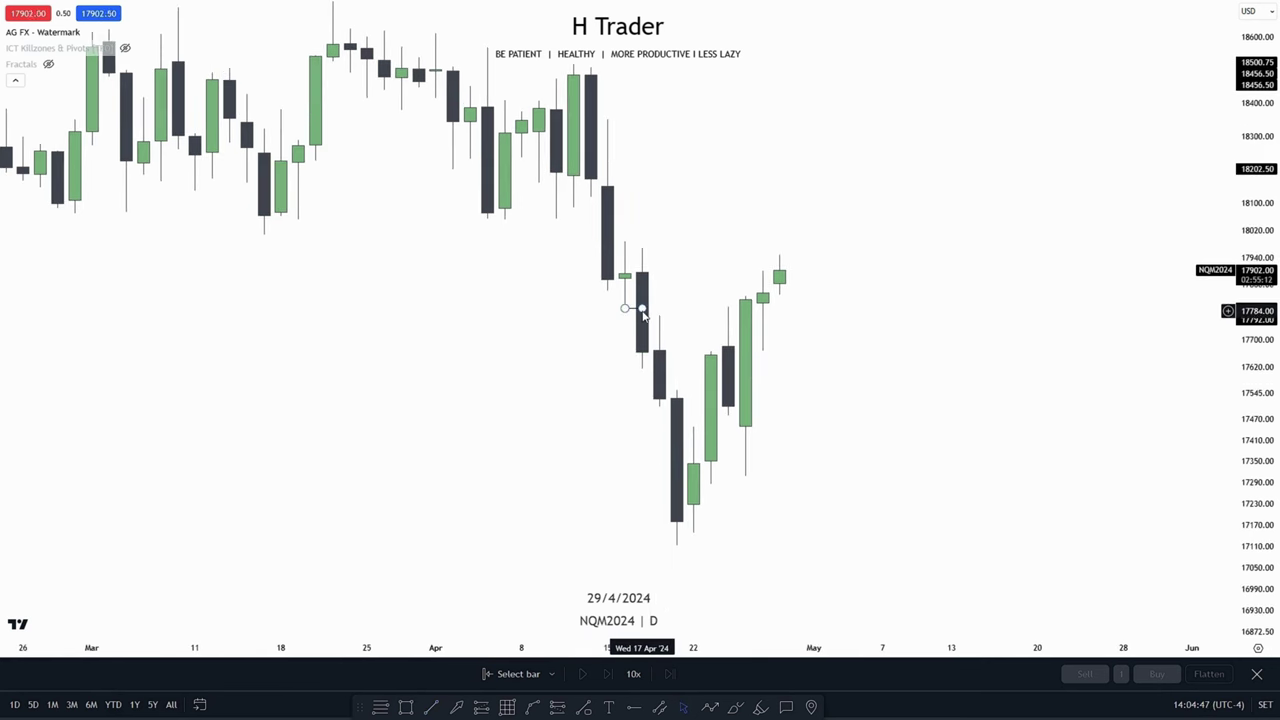
Step: Move the short line to the 17 April low at 17615.25 and on to the 18 April low at 17506.25, and delete it
{"action": "left_click_drag", "start_coordinate": [642, 309], "coordinate": [642, 371]}
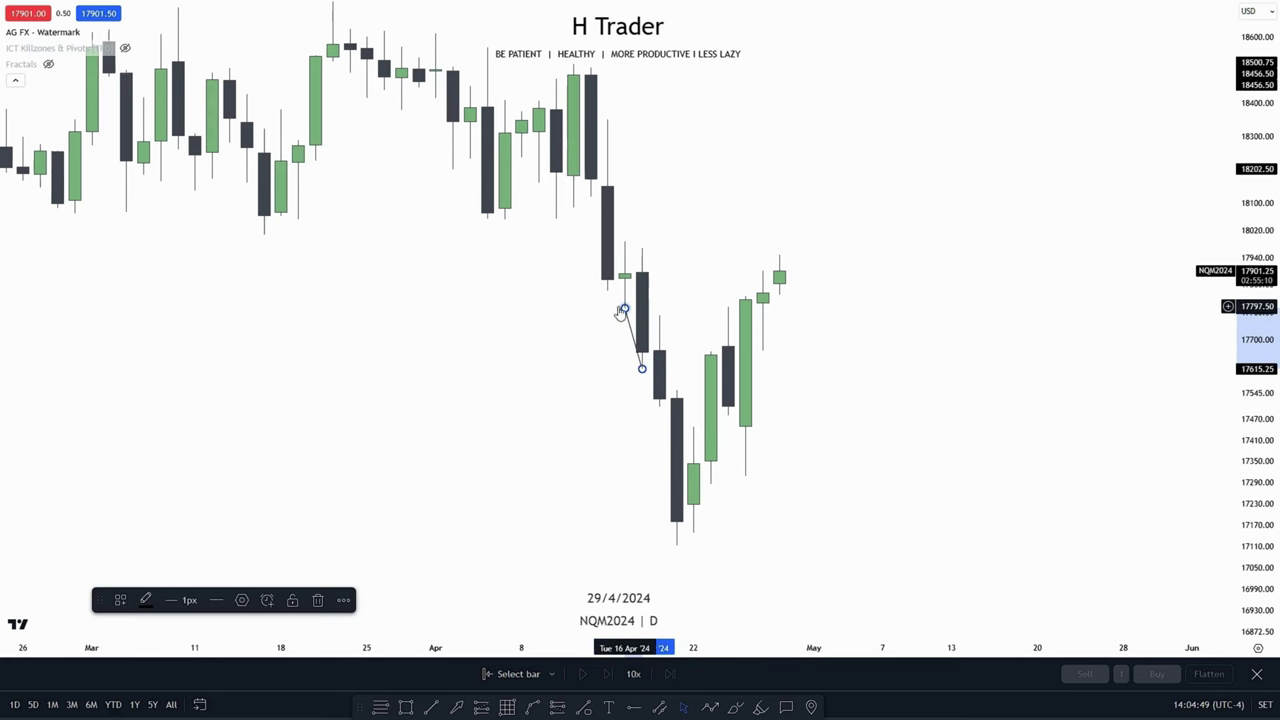
{"action": "left_click_drag", "start_coordinate": [625, 308], "coordinate": [659, 369]}
{"action": "left_click_drag", "start_coordinate": [683, 350], "coordinate": [607, 403]}
{"action": "left_click_drag", "start_coordinate": [609, 348], "coordinate": [628, 388]}
{"action": "left_click", "coordinate": [642, 353]}
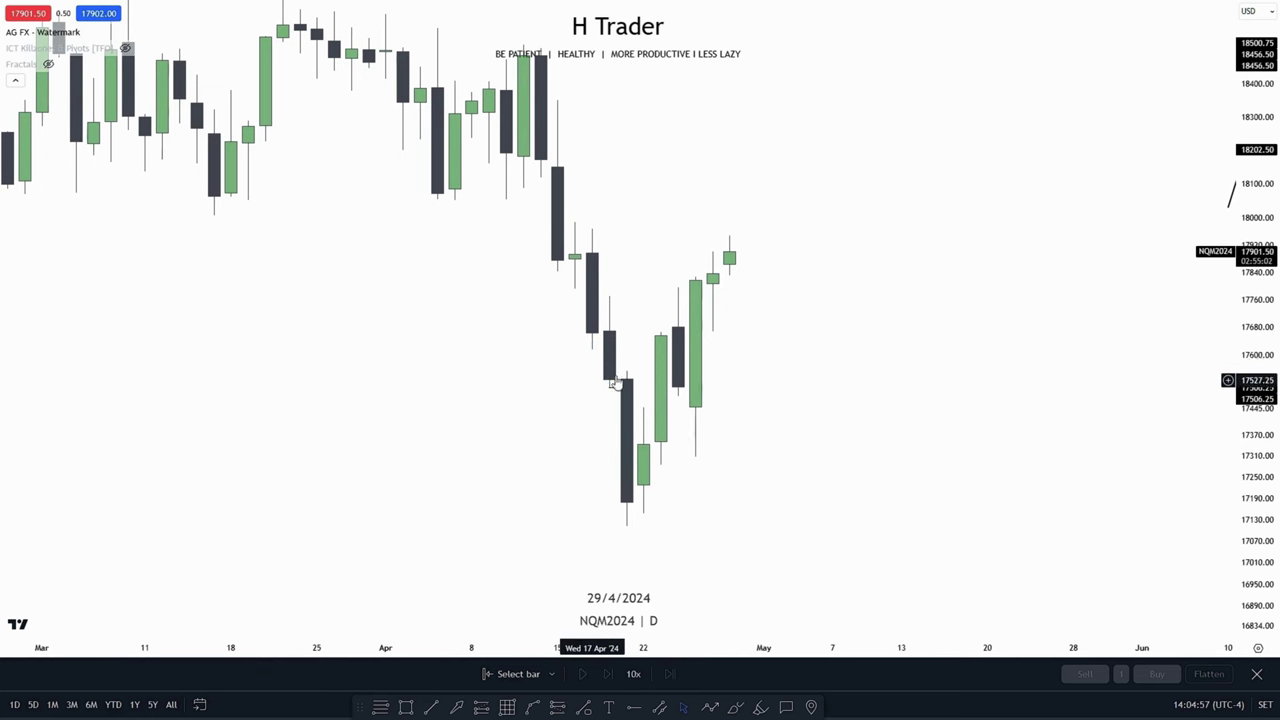
{"action": "left_click", "coordinate": [617, 388]}
{"action": "key", "text": "Delete"}
Step: Draw a horizontal trend line at 17553.25 from the 19 April high to the 23 April candle
{"action": "left_click_drag", "start_coordinate": [714, 496], "coordinate": [655, 452]}
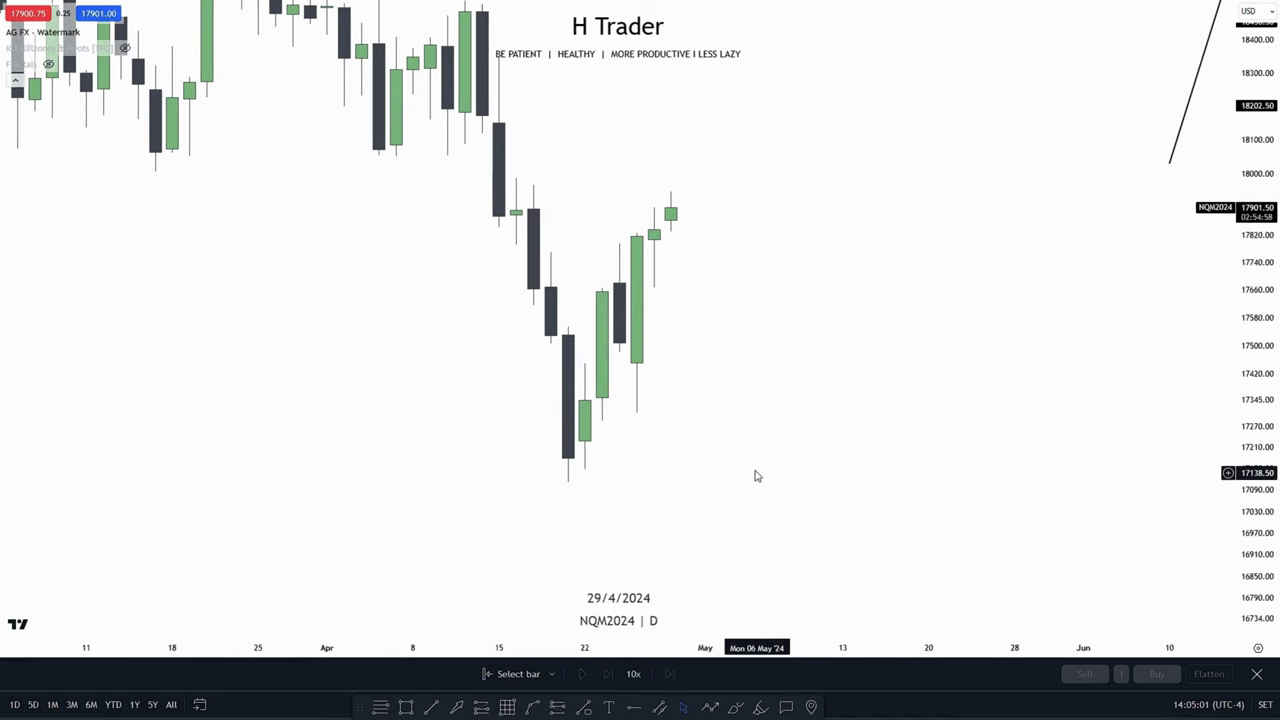
{"action": "left_click_drag", "start_coordinate": [755, 474], "coordinate": [773, 457]}
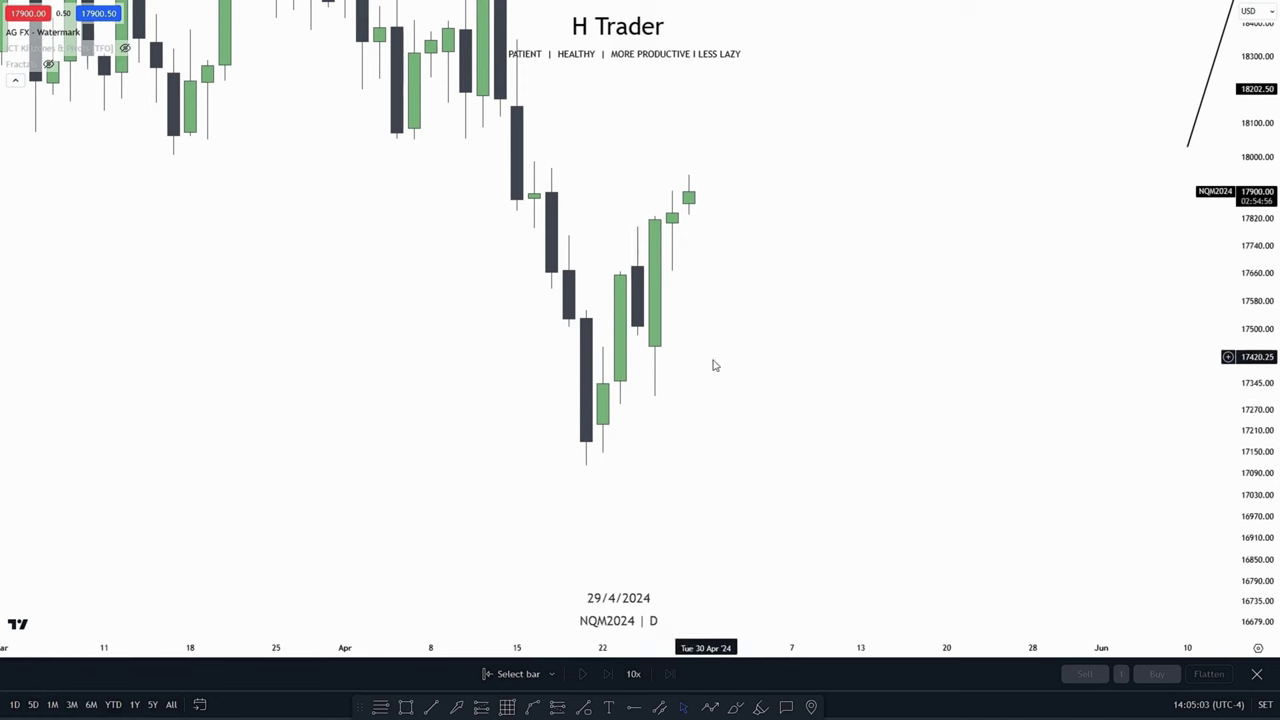
{"action": "left_click_drag", "start_coordinate": [607, 436], "coordinate": [594, 460]}
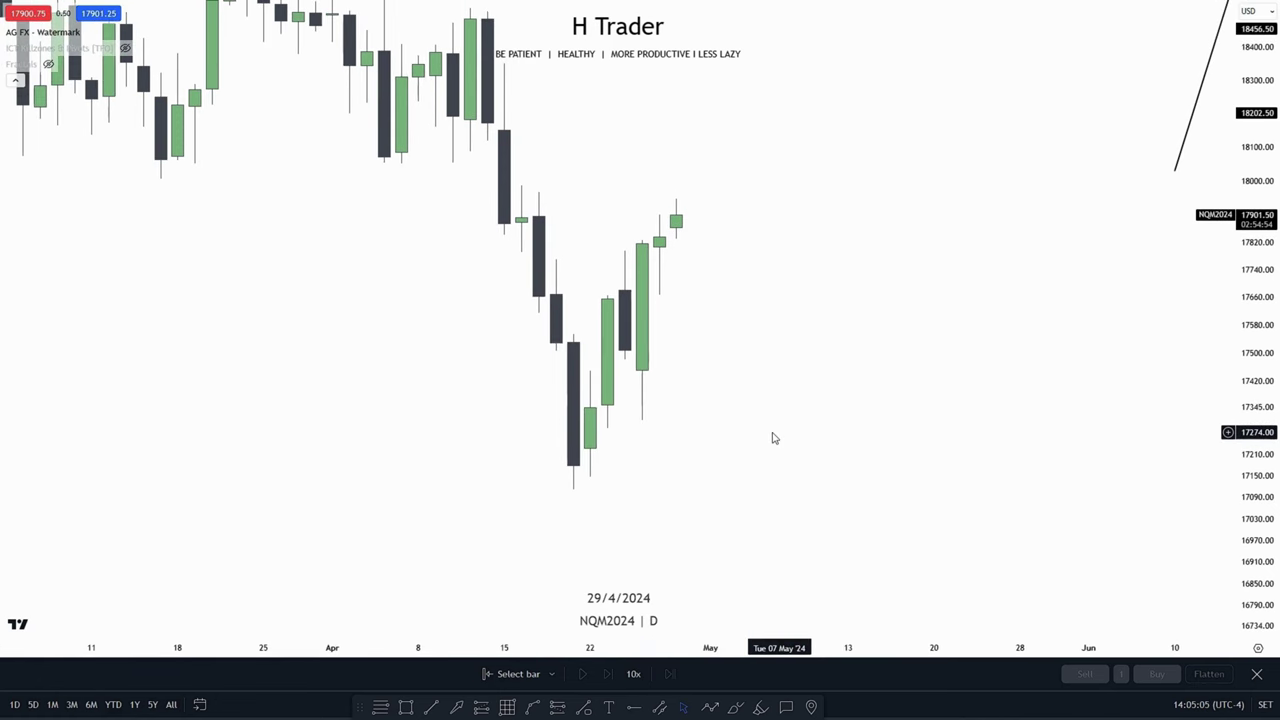
{"action": "left_click", "coordinate": [431, 707]}
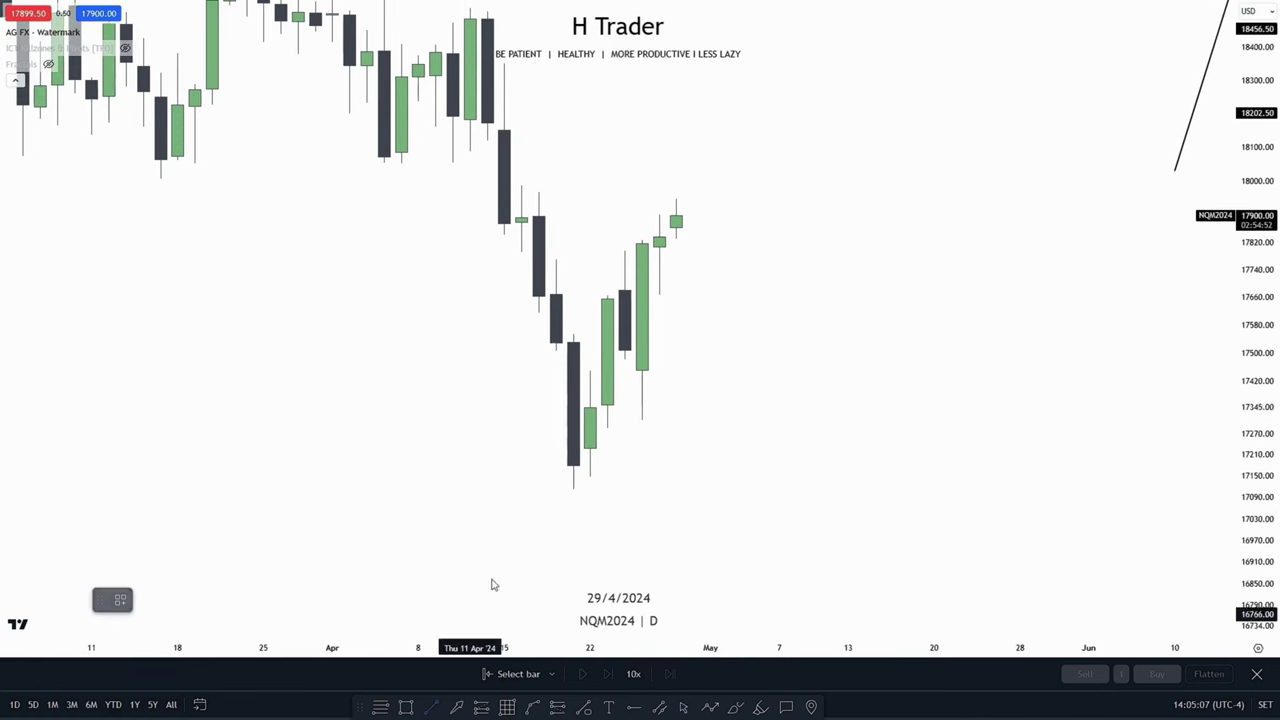
{"action": "left_click", "coordinate": [573, 334]}
{"action": "left_click", "coordinate": [608, 334]}
{"action": "left_click", "coordinate": [615, 380]}
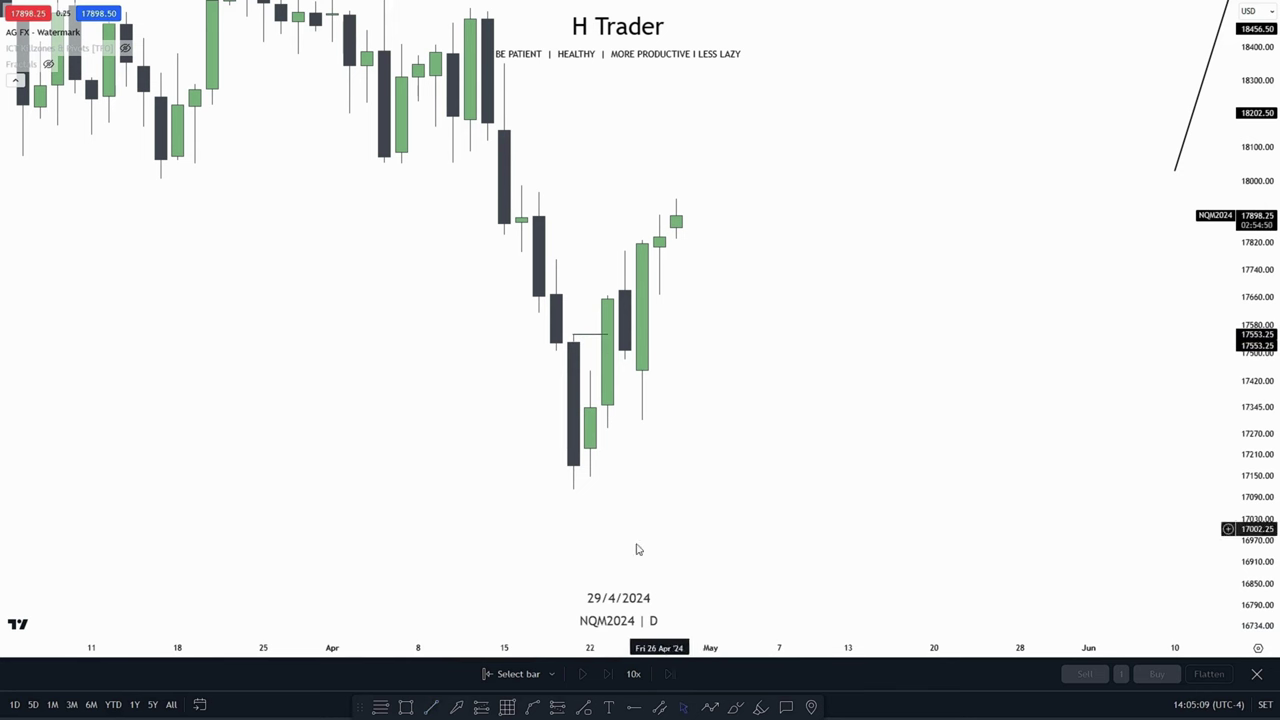
Step: Draw a horizontal trend line at 17113.25 from the 19 April low to 30 April, and delete it
{"action": "left_click", "coordinate": [431, 707]}
{"action": "left_click", "coordinate": [574, 490]}
{"action": "left_click", "coordinate": [691, 489]}
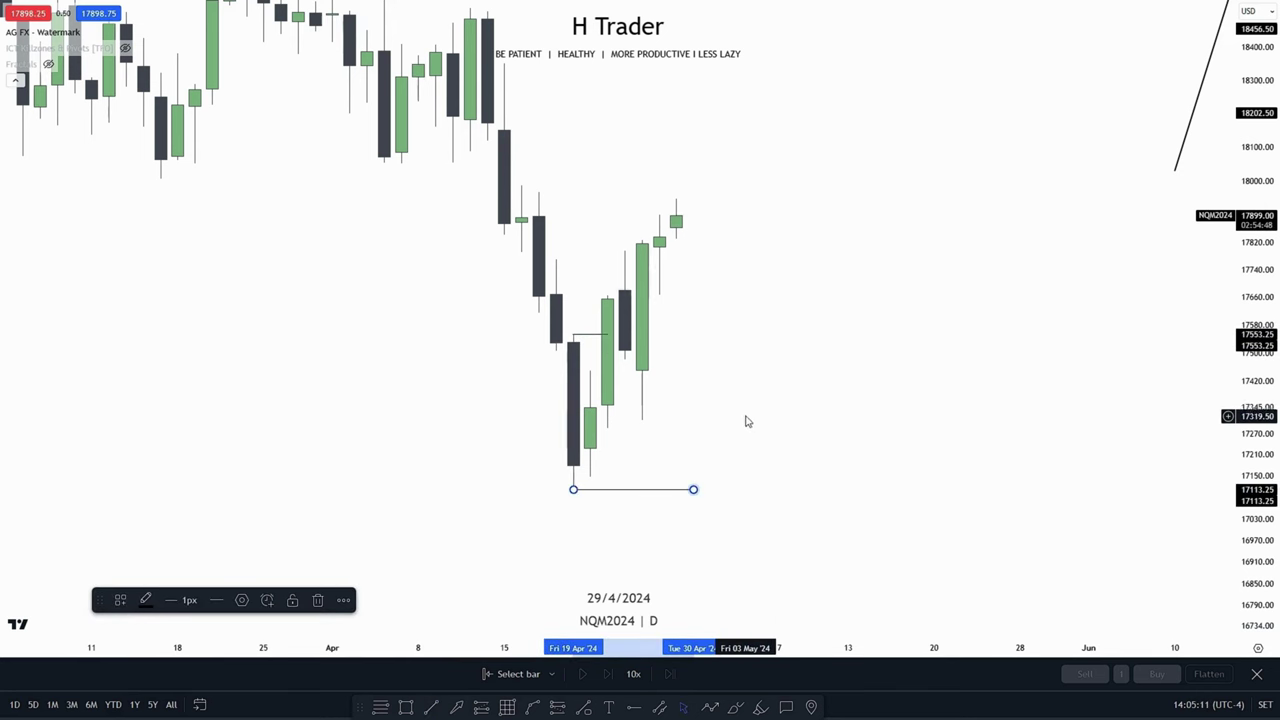
{"action": "key", "text": "Delete"}
Step: Move the 17553.25 line to the 23 April high and on to the 24 April high, ending at the 25 April candle
{"action": "left_click_drag", "start_coordinate": [750, 423], "coordinate": [747, 499]}
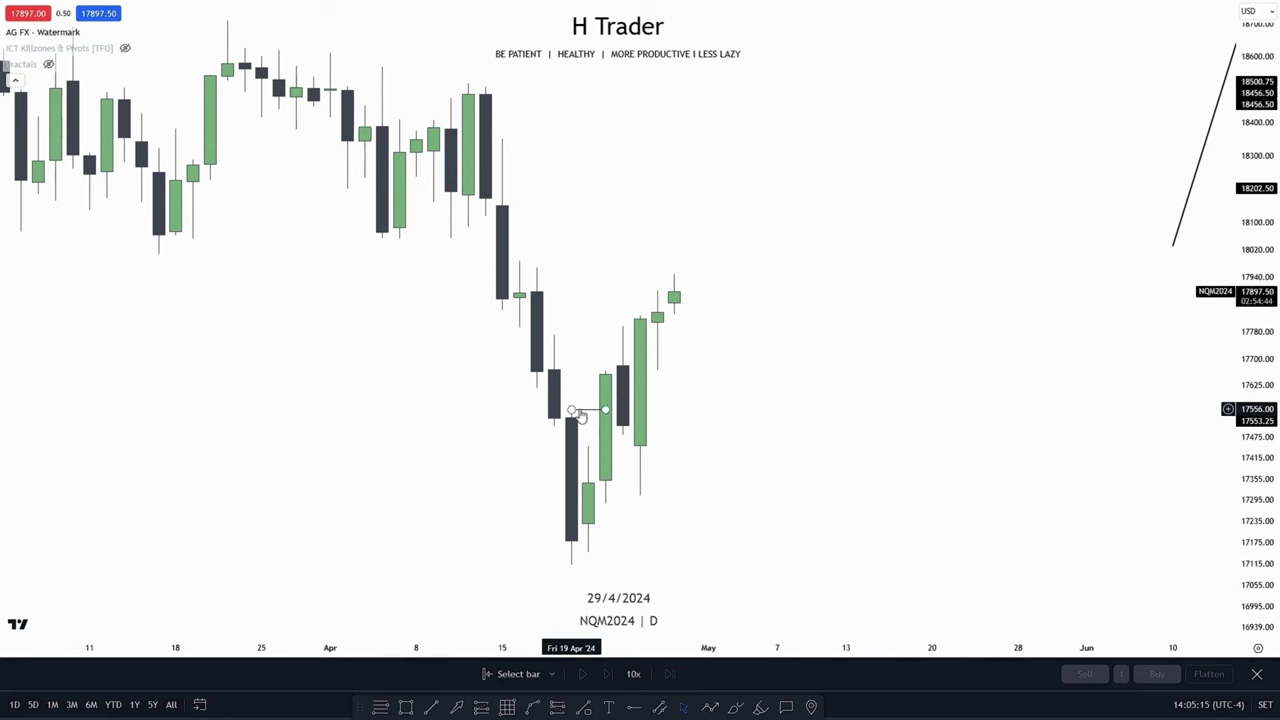
{"action": "left_click_drag", "start_coordinate": [572, 412], "coordinate": [606, 371]}
{"action": "left_click_drag", "start_coordinate": [588, 446], "coordinate": [623, 434]}
{"action": "left_click_drag", "start_coordinate": [605, 371], "coordinate": [623, 329]}
{"action": "left_click_drag", "start_coordinate": [622, 434], "coordinate": [640, 328]}
{"action": "left_click", "coordinate": [789, 363]}
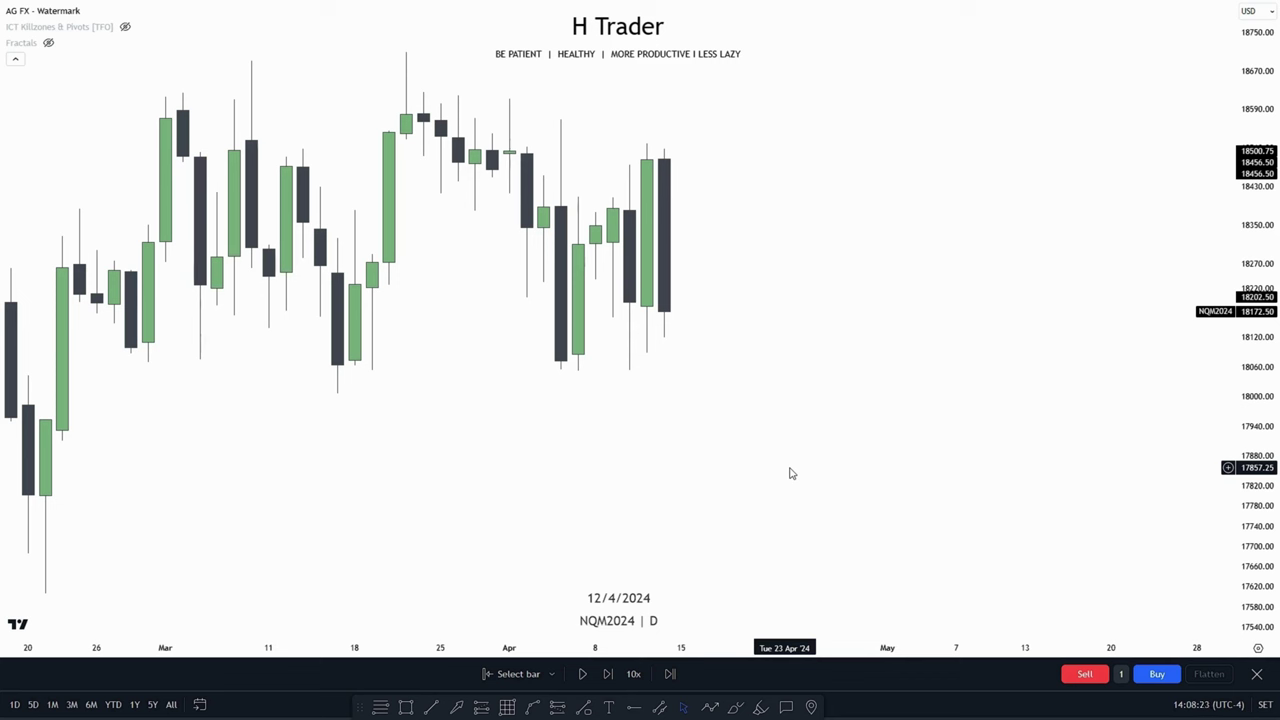
Step: Draw horizontal trend lines at 18006.25 from the 15 March low and 18051.50 from the 5 April low, both to 24 April
{"action": "left_click", "coordinate": [431, 707]}
{"action": "left_click", "coordinate": [336, 394]}
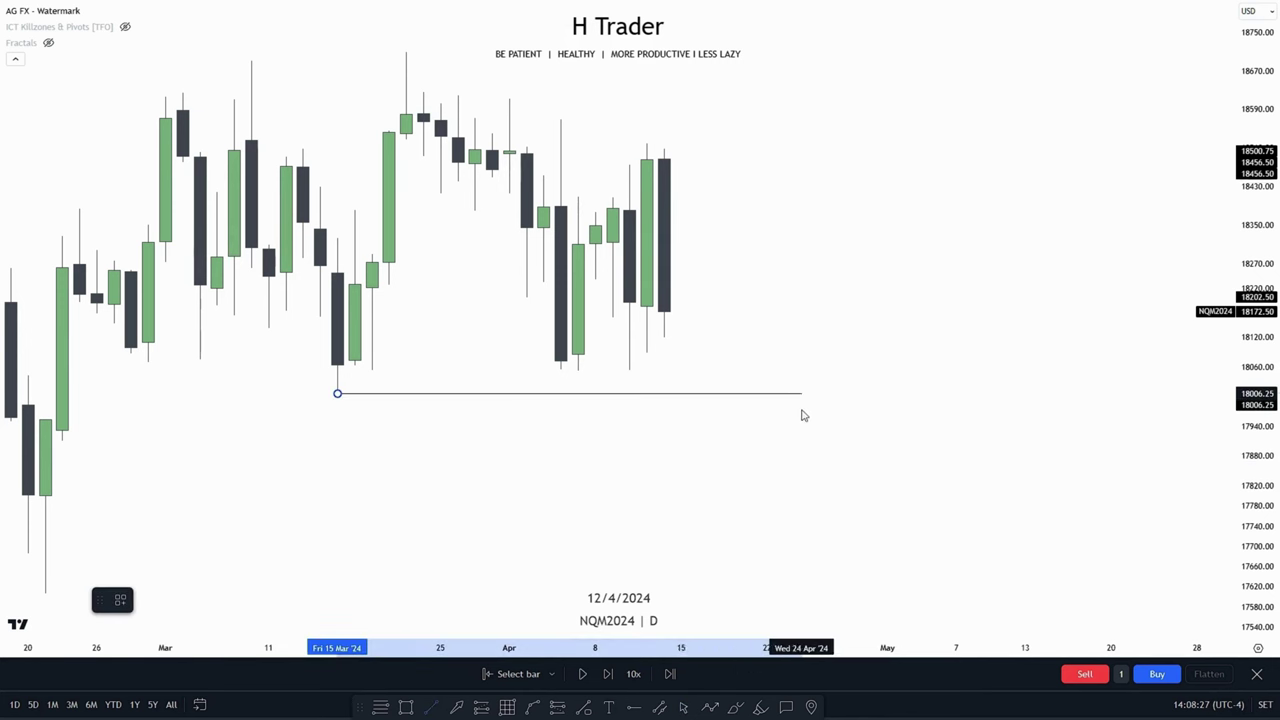
{"action": "left_click", "coordinate": [801, 393]}
{"action": "left_click", "coordinate": [578, 372]}
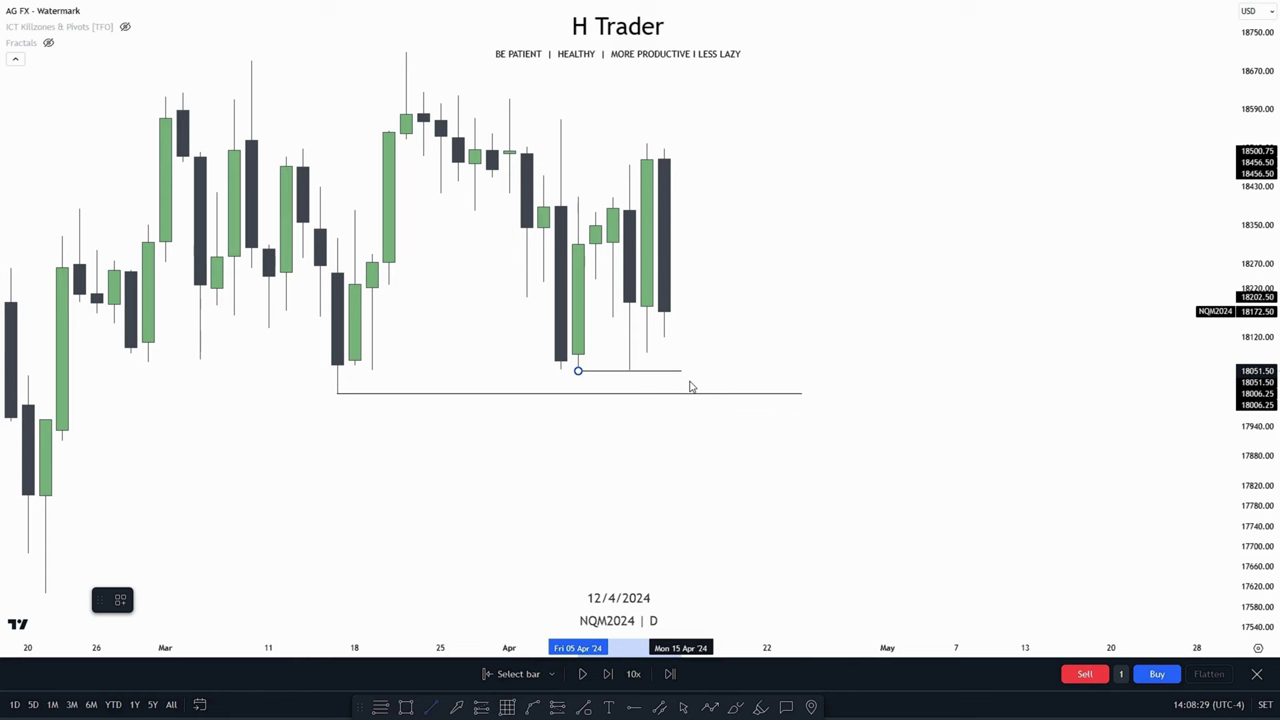
{"action": "left_click", "coordinate": [801, 392]}
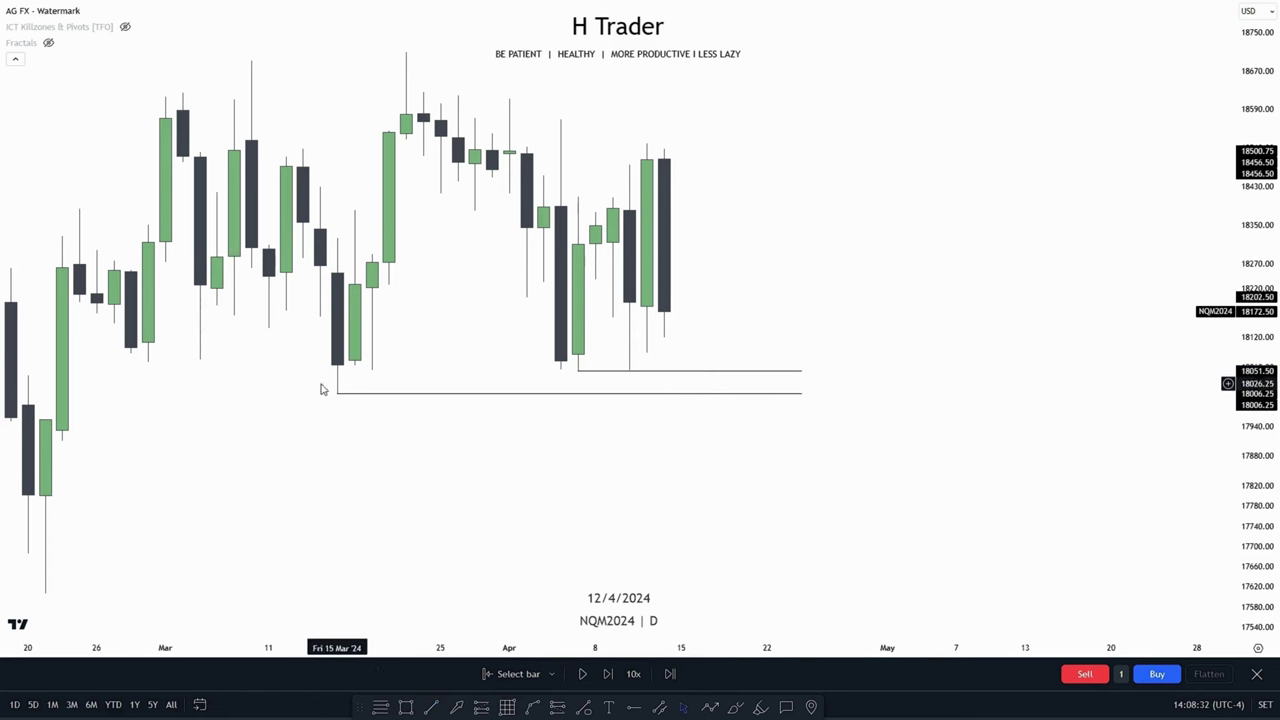
Step: Draw a rising trend line from the 10 April low at 18053.50 to the 12 April low at 18120.25, and delete it
{"action": "left_click_drag", "start_coordinate": [712, 486], "coordinate": [614, 491]}
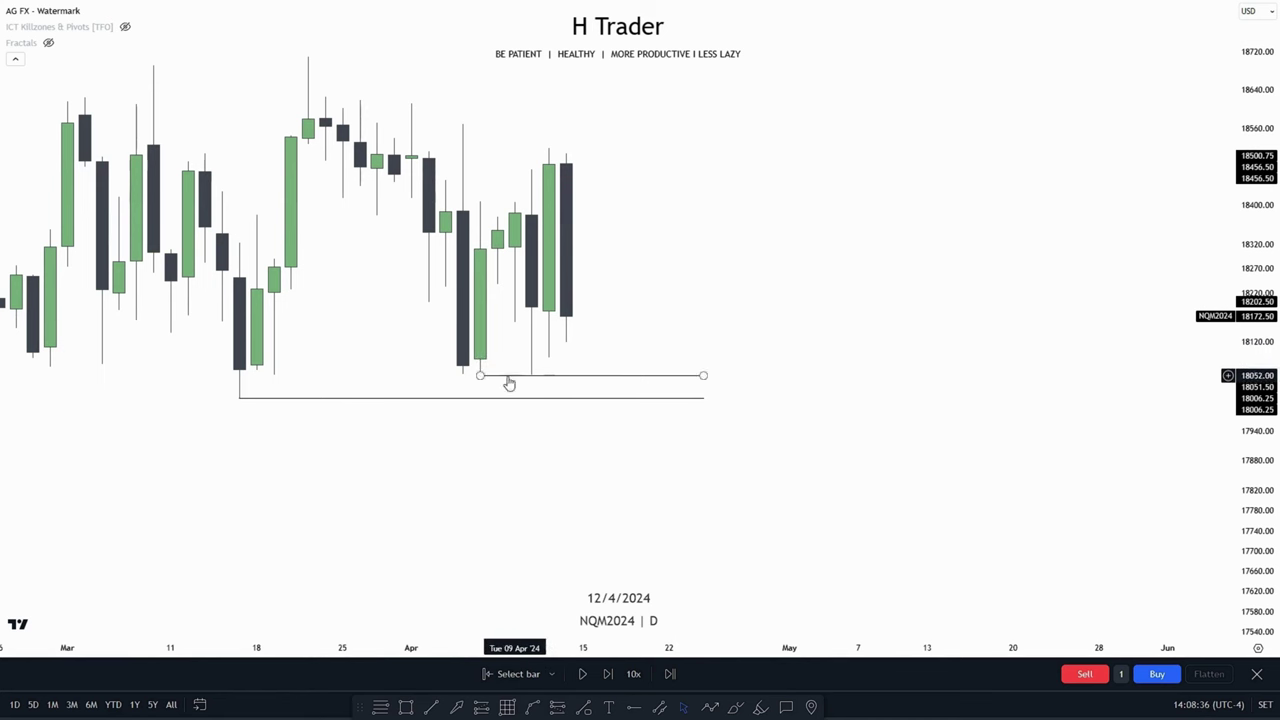
{"action": "scroll", "coordinate": [508, 380], "scroll_direction": "right", "scroll_amount": 2}
{"action": "left_click", "coordinate": [431, 706]}
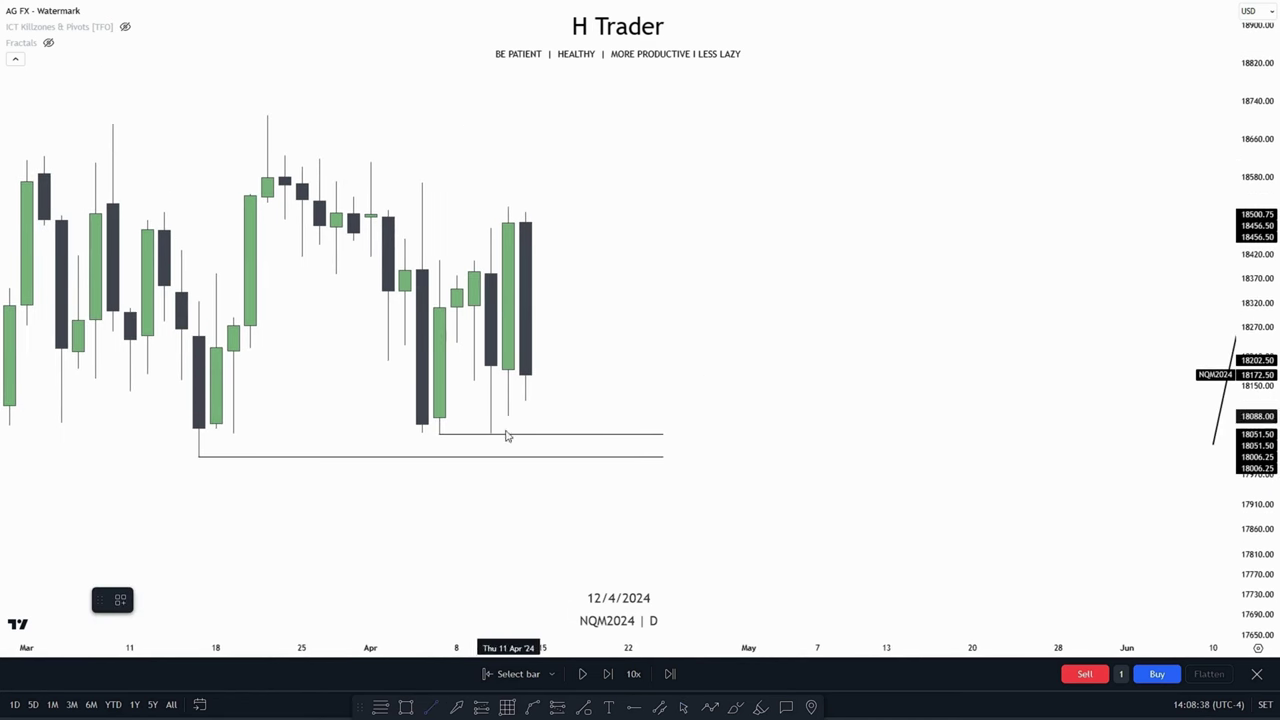
{"action": "left_click", "coordinate": [490, 433]}
{"action": "left_click", "coordinate": [526, 400]}
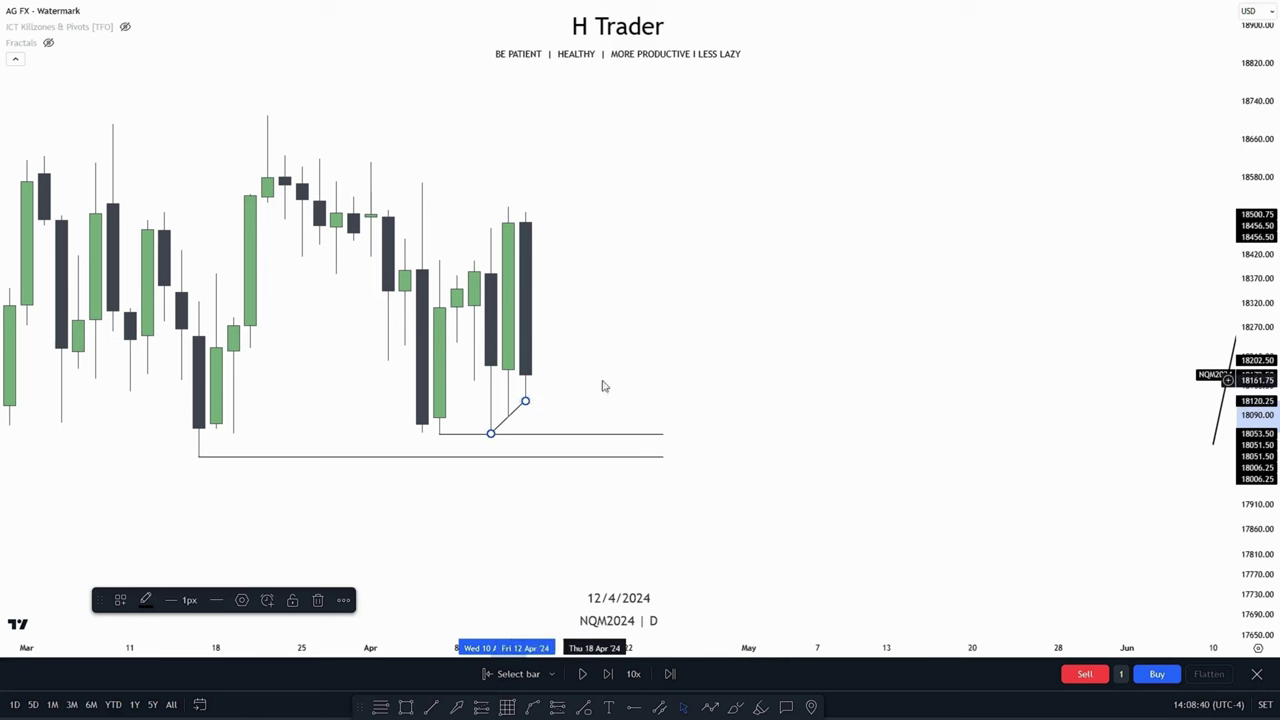
{"action": "key", "text": "Delete"}
Step: Draw a short horizontal trend line at 18120.25 from the 12 April low to 16 April
{"action": "left_click_drag", "start_coordinate": [645, 383], "coordinate": [748, 391]}
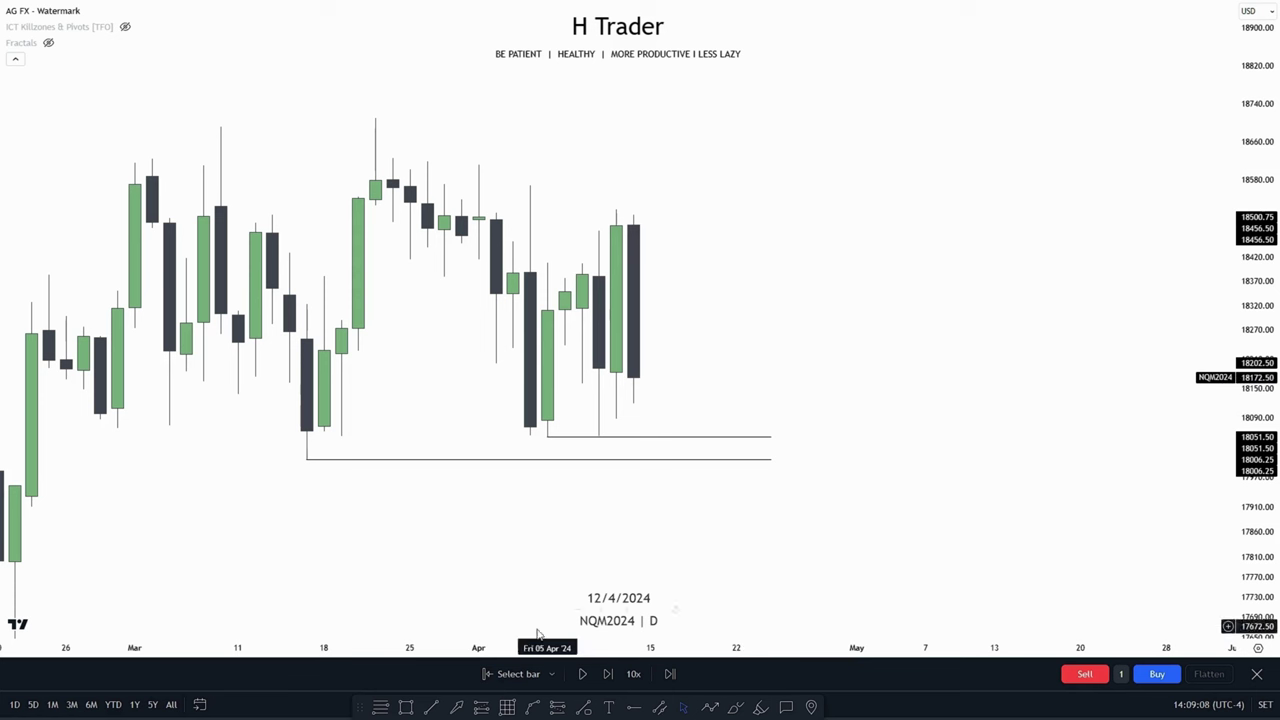
{"action": "left_click", "coordinate": [431, 705]}
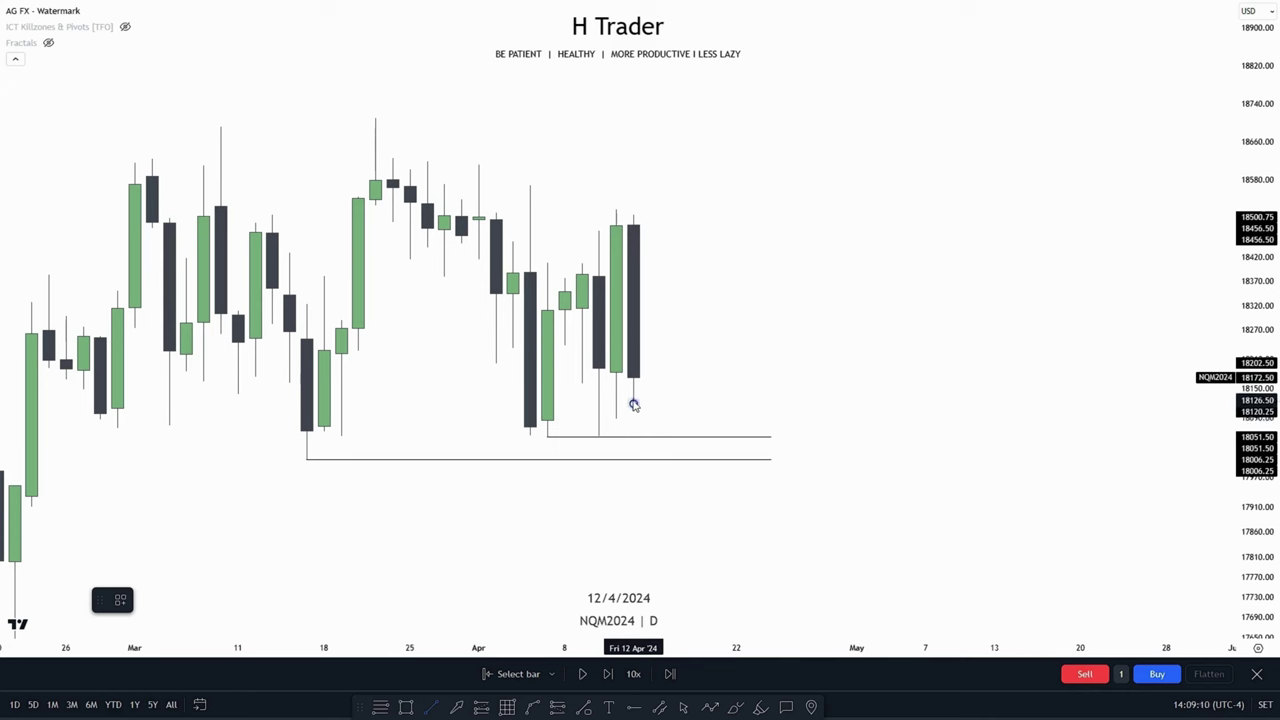
{"action": "left_click", "coordinate": [665, 407]}
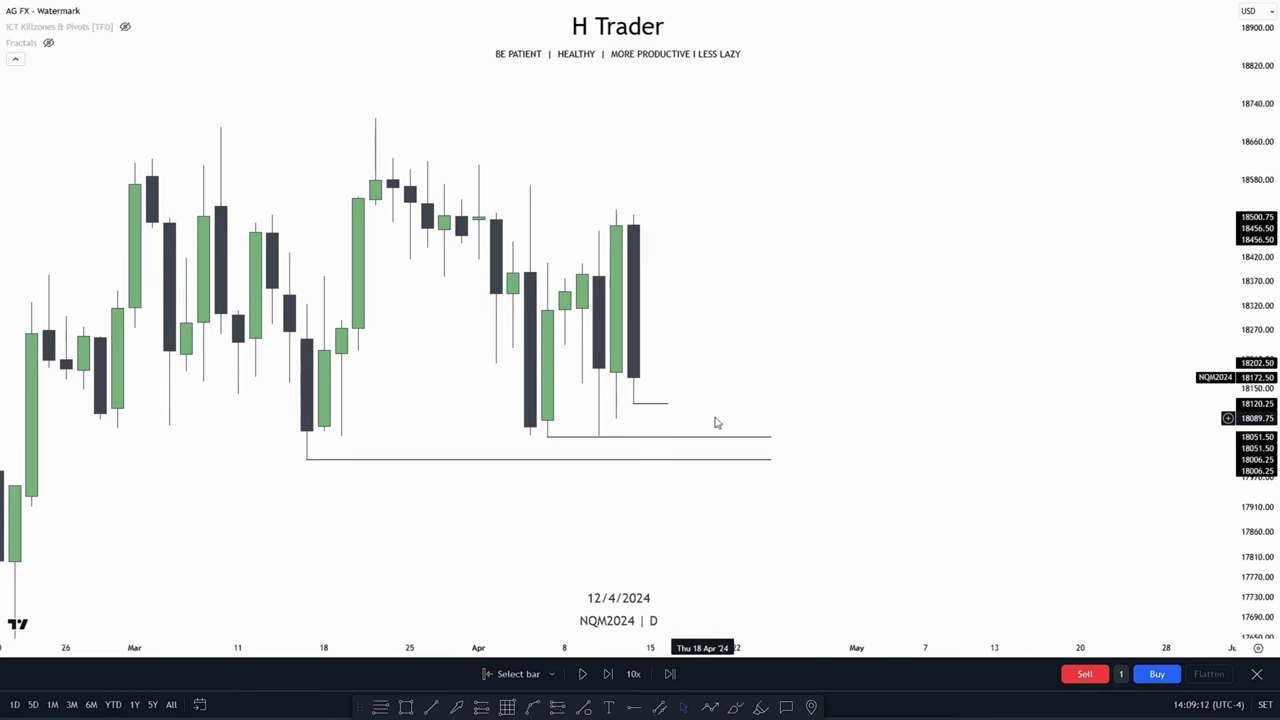
{"action": "left_click_drag", "start_coordinate": [879, 406], "coordinate": [914, 382]}
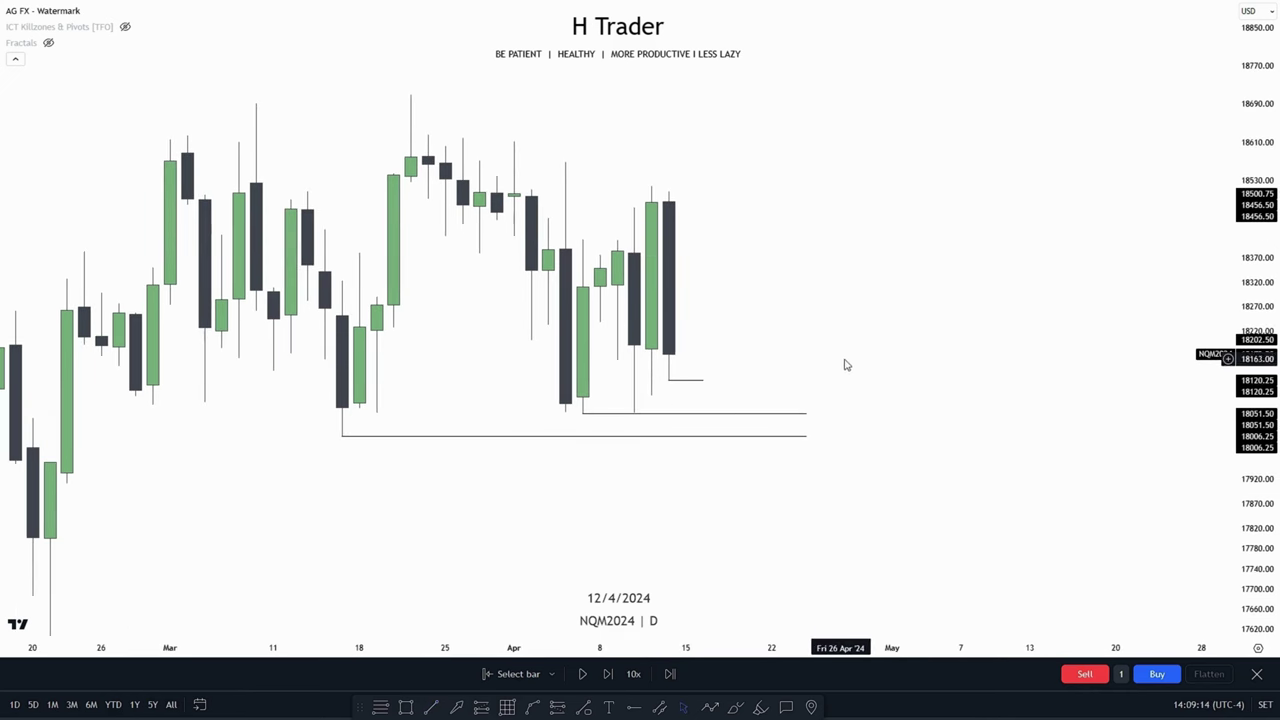
Step: Draw a rectangle on the 240-minute chart from 18274.75 to 18199.00, spanning 12 to 19 April, and delete it
{"action": "left_click_drag", "start_coordinate": [753, 382], "coordinate": [700, 407]}
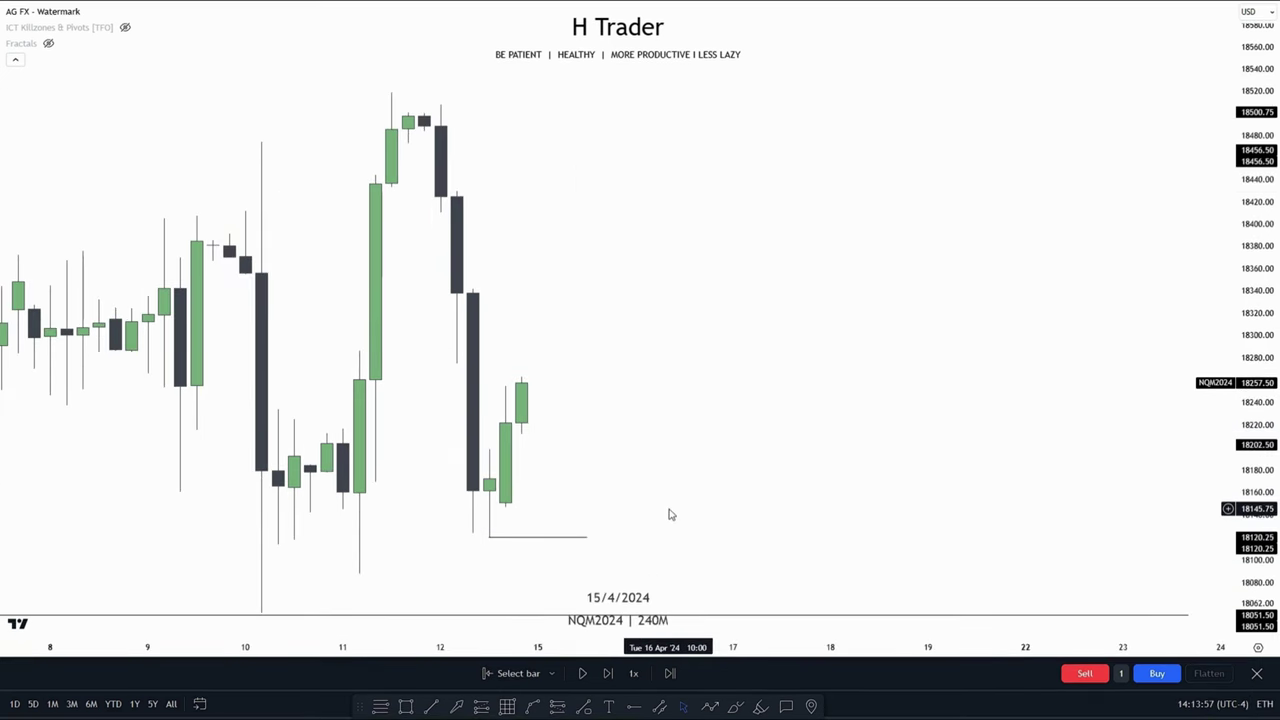
{"action": "scroll", "coordinate": [670, 514], "scroll_direction": "down", "scroll_amount": 5}
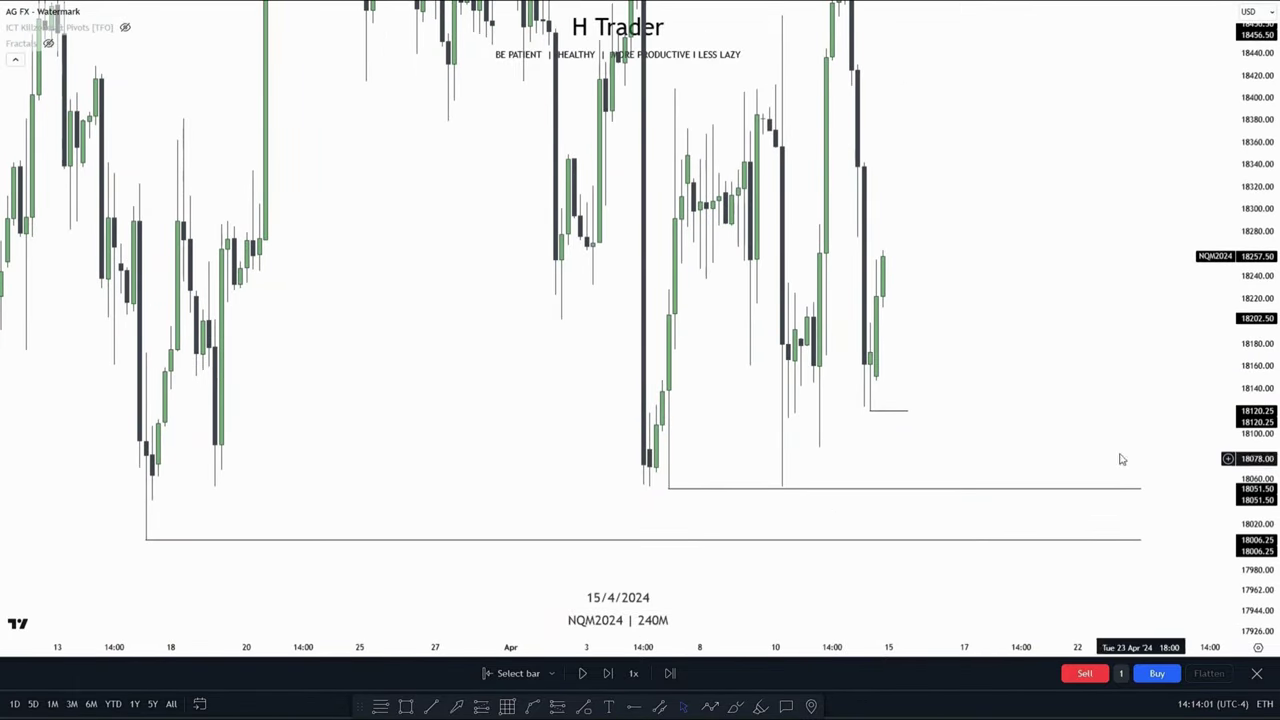
{"action": "scroll", "coordinate": [920, 520], "scroll_direction": "up", "scroll_amount": 3}
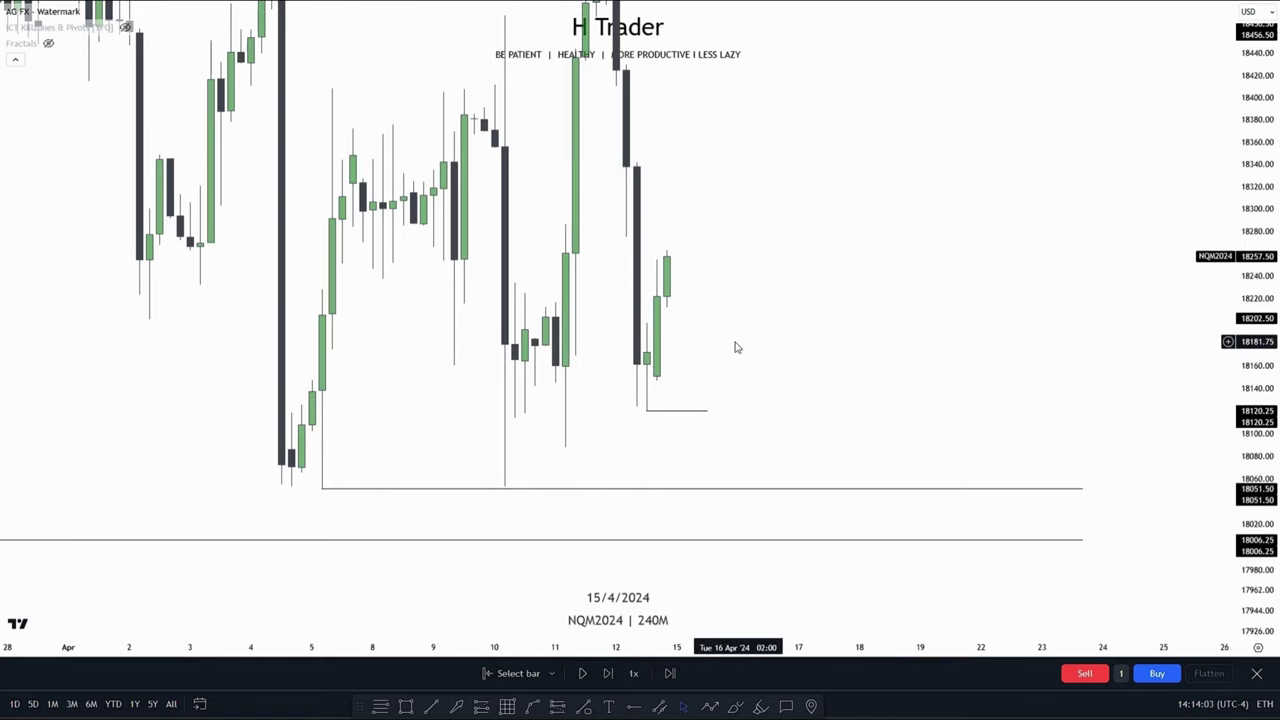
{"action": "scroll", "coordinate": [880, 386], "scroll_direction": "up", "scroll_amount": 4}
{"action": "left_click_drag", "start_coordinate": [769, 337], "coordinate": [811, 451]}
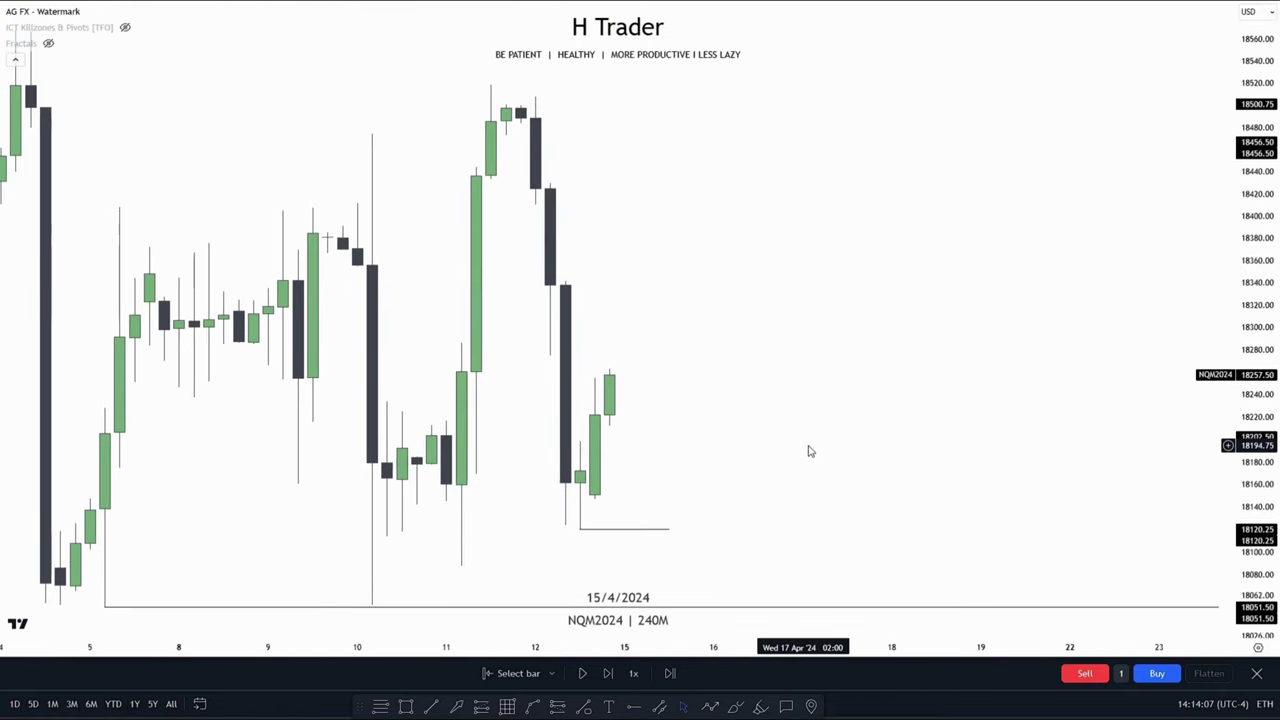
{"action": "scroll", "coordinate": [812, 452], "scroll_direction": "up", "scroll_amount": 2}
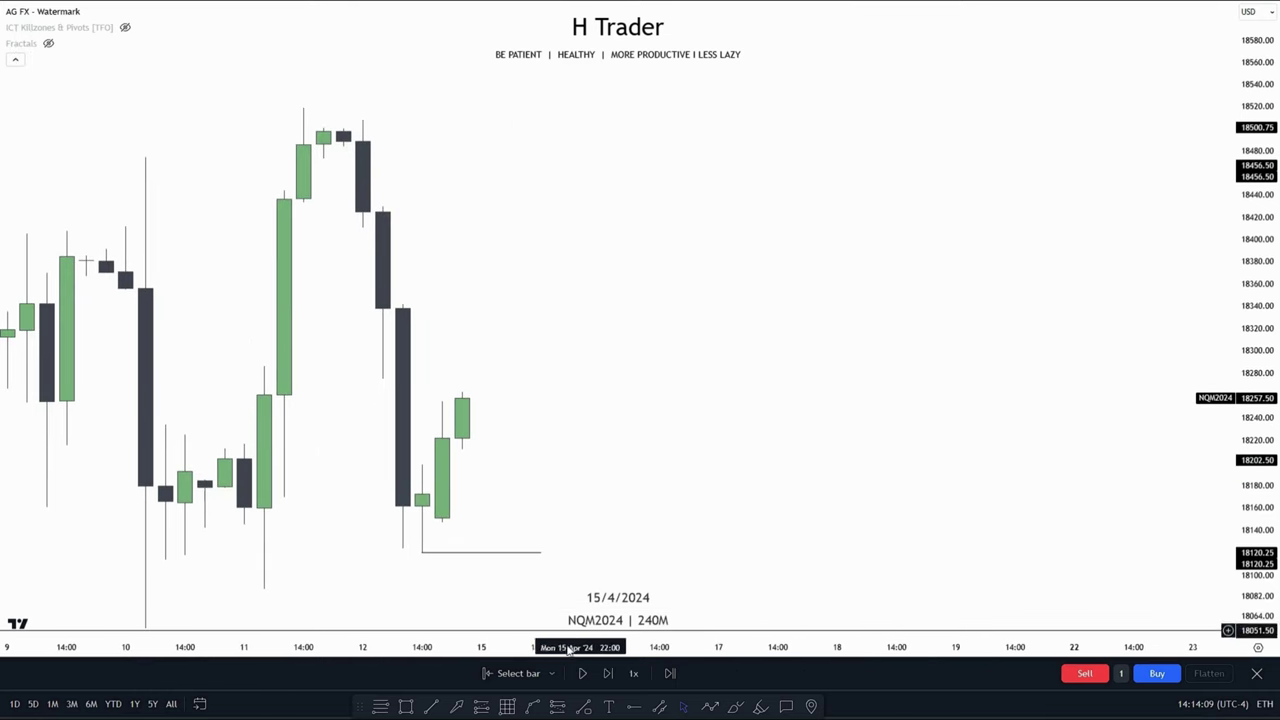
{"action": "left_click", "coordinate": [399, 706]}
{"action": "mouse_move", "coordinate": [380, 382]}
{"action": "left_mouse_down"}
{"action": "mouse_move", "coordinate": [906, 443]}
{"action": "mouse_move", "coordinate": [978, 465]}
{"action": "left_mouse_up"}
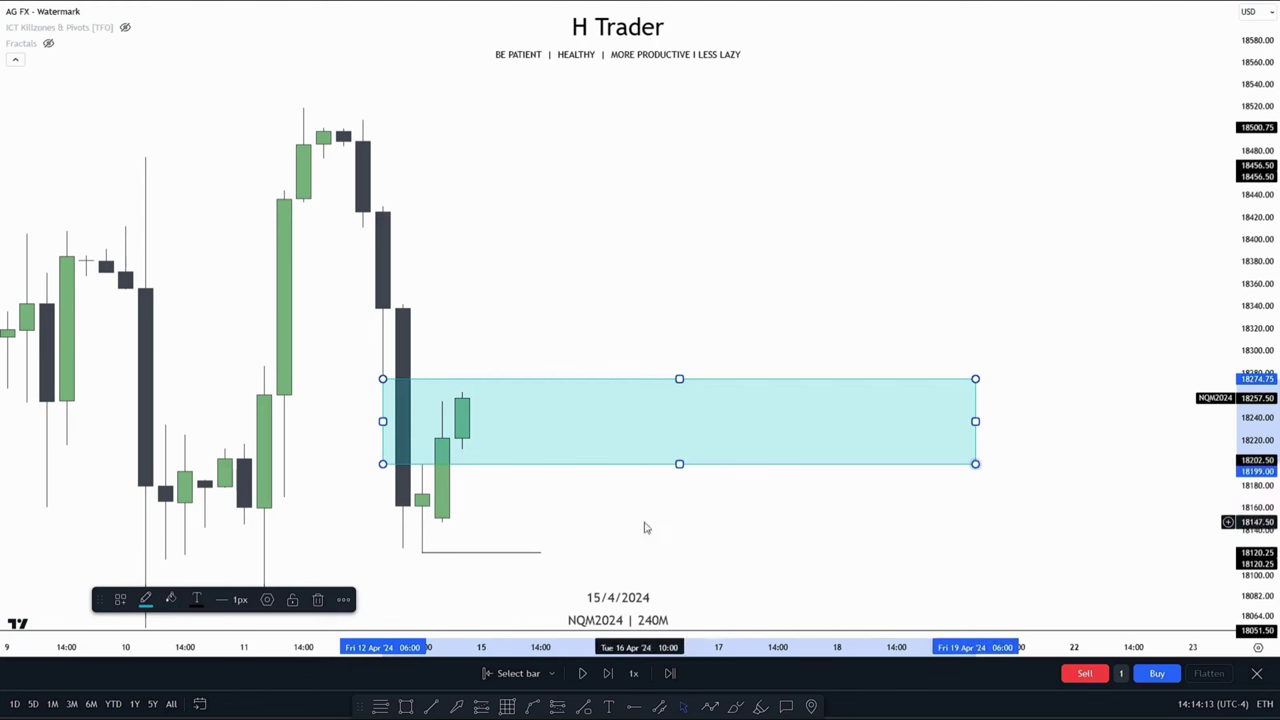
{"action": "key", "text": "Delete"}
Step: Draw a Fibonacci retracement from the 11 April high at 18518.75 down to the 12 April low at 18120.25
{"action": "left_click_drag", "start_coordinate": [681, 518], "coordinate": [754, 513]}
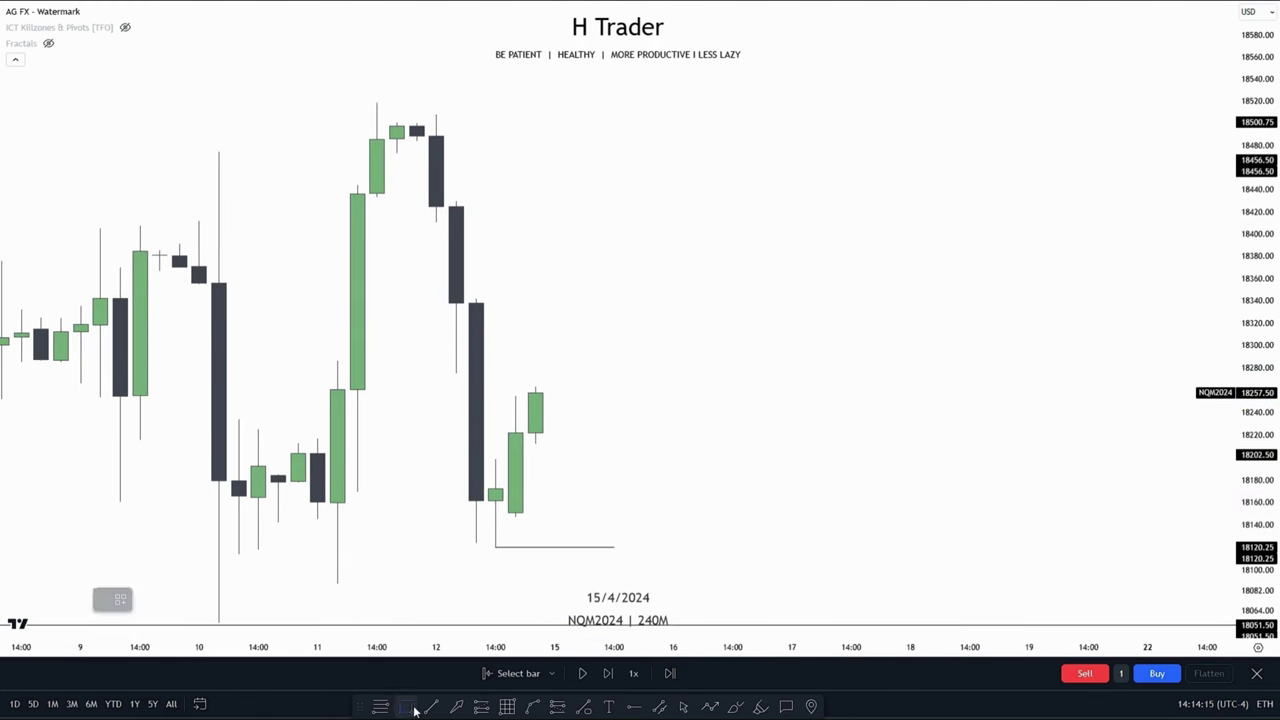
{"action": "left_click", "coordinate": [412, 709]}
{"action": "left_click", "coordinate": [376, 102]}
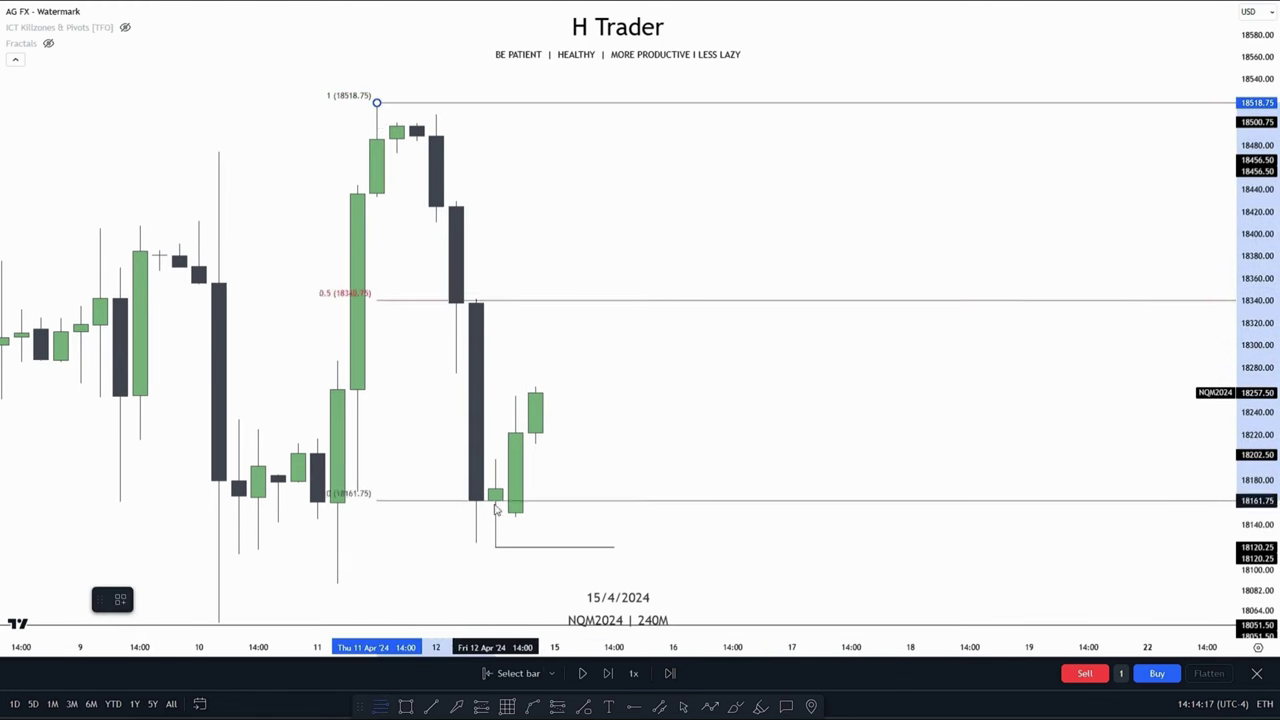
{"action": "left_click", "coordinate": [495, 547]}
Step: Draw a rectangle over the 12 April price gap above the 0.5 level, about 18410 to 18341, extending to 16 April
{"action": "mouse_move", "coordinate": [678, 434]}
{"action": "left_mouse_down"}
{"action": "mouse_move", "coordinate": [743, 463]}
{"action": "mouse_move", "coordinate": [692, 462]}
{"action": "left_mouse_up"}
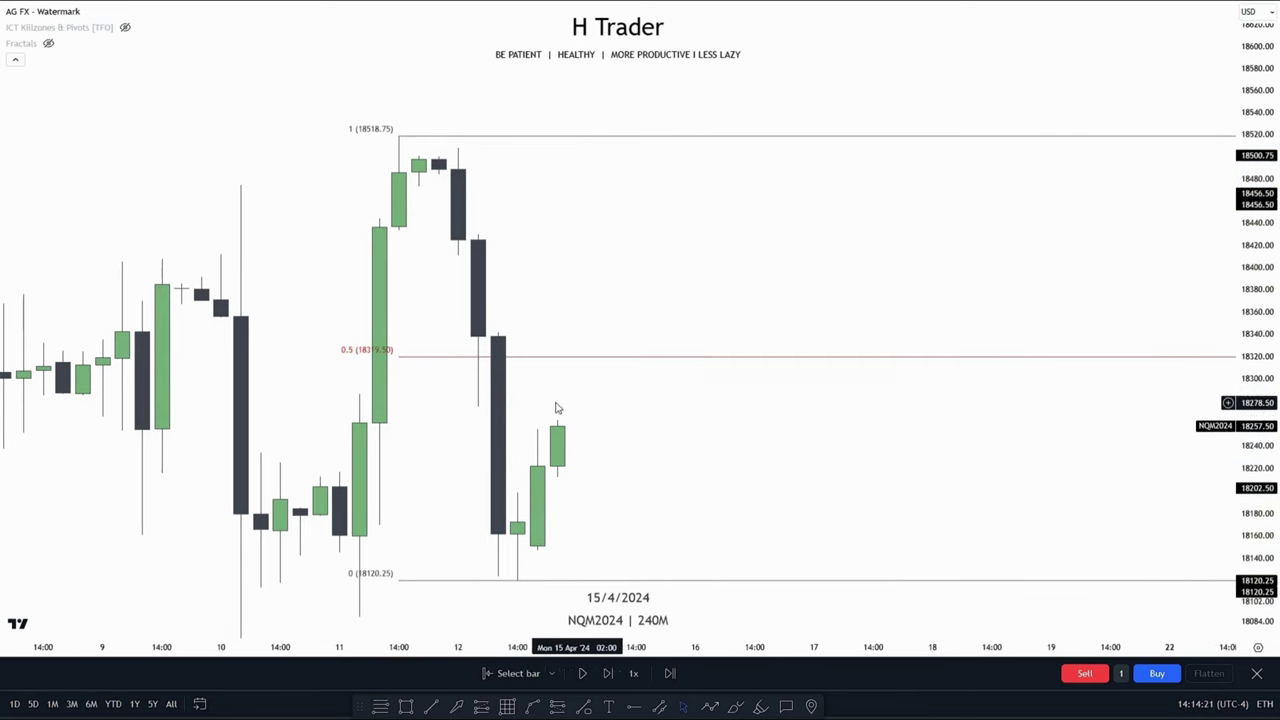
{"action": "left_click_drag", "start_coordinate": [649, 416], "coordinate": [649, 434]}
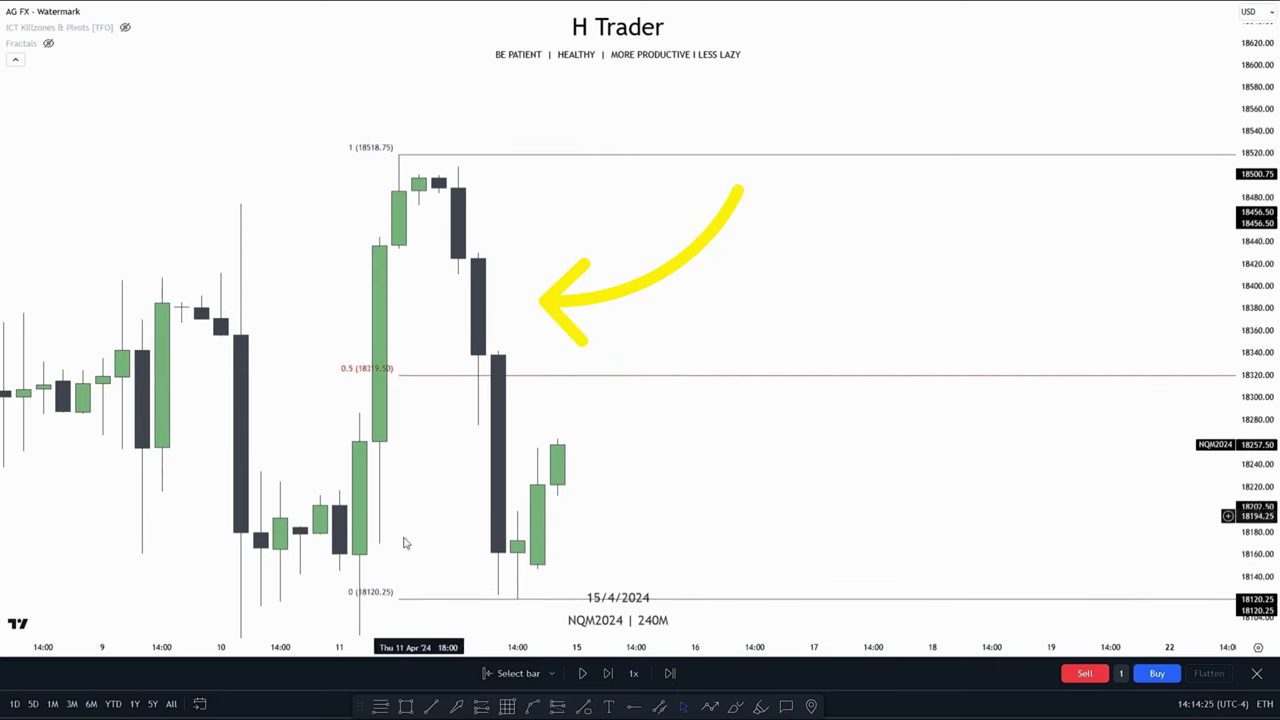
{"action": "left_click", "coordinate": [405, 706]}
{"action": "mouse_move", "coordinate": [458, 274]}
{"action": "left_mouse_down"}
{"action": "mouse_move", "coordinate": [478, 350]}
{"action": "mouse_move", "coordinate": [755, 315]}
{"action": "left_mouse_up"}
{"action": "left_click", "coordinate": [788, 328]}
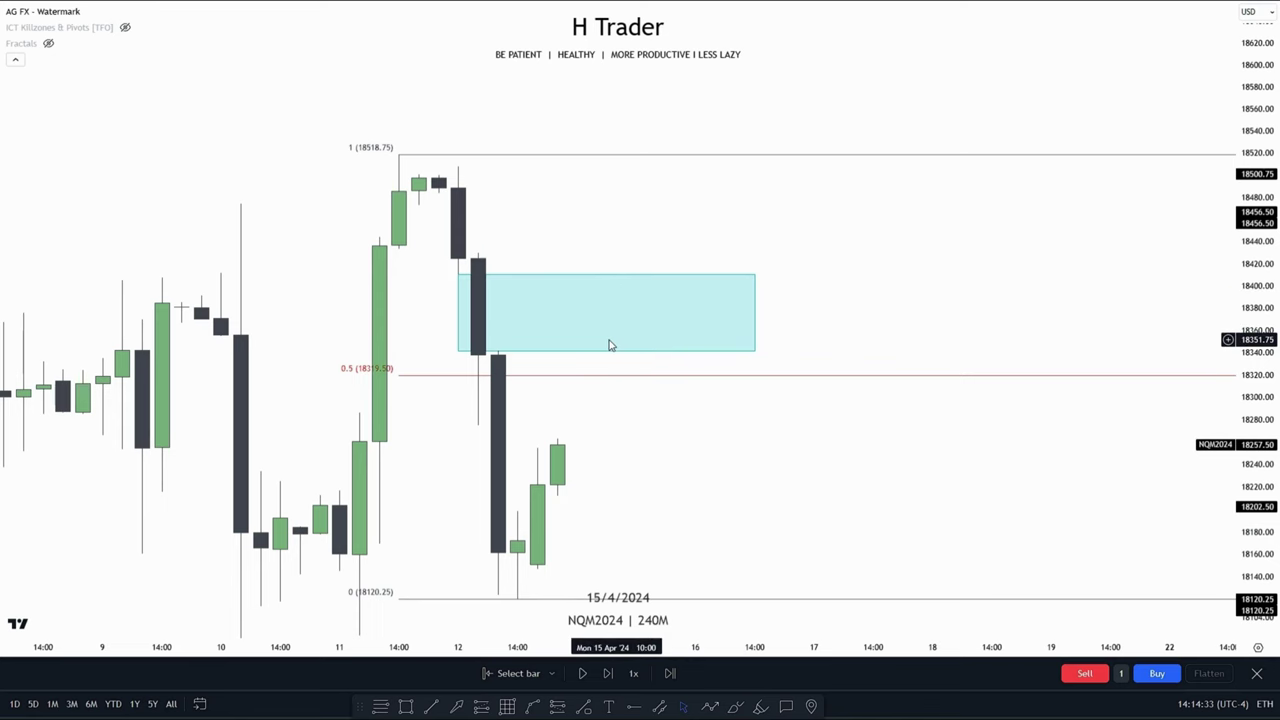
Step: Play the replay forward on the 240-minute chart until the 15 April candle wicks into the rectangle
{"action": "scroll", "coordinate": [1000, 460], "scroll_direction": "down", "scroll_amount": 6}
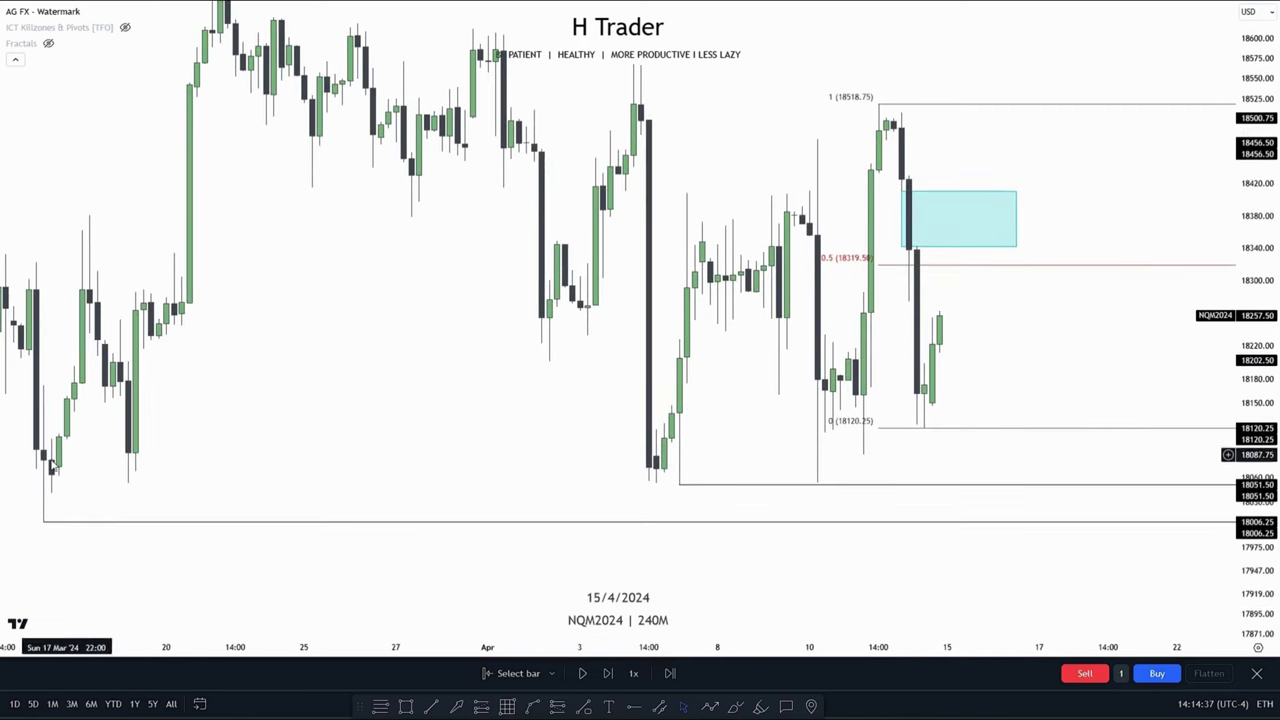
{"action": "scroll", "coordinate": [921, 399], "scroll_direction": "up", "scroll_amount": 4}
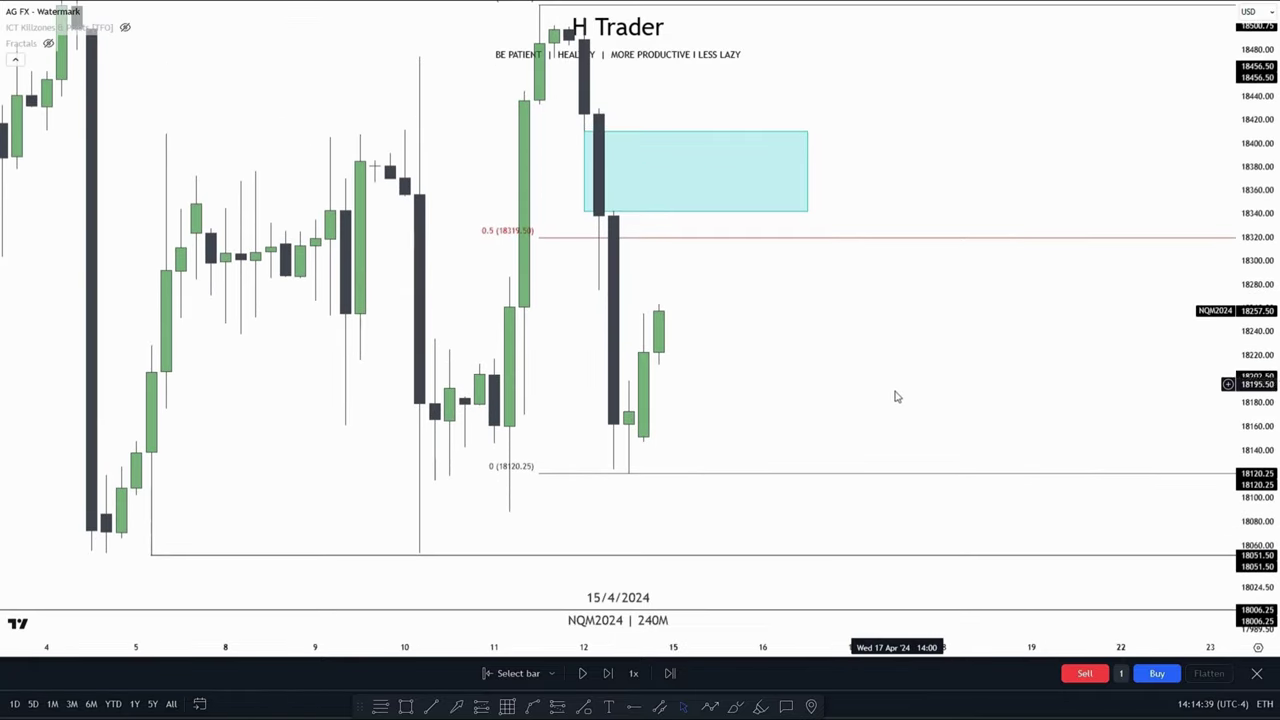
{"action": "scroll", "coordinate": [897, 417], "scroll_direction": "up", "scroll_amount": 2}
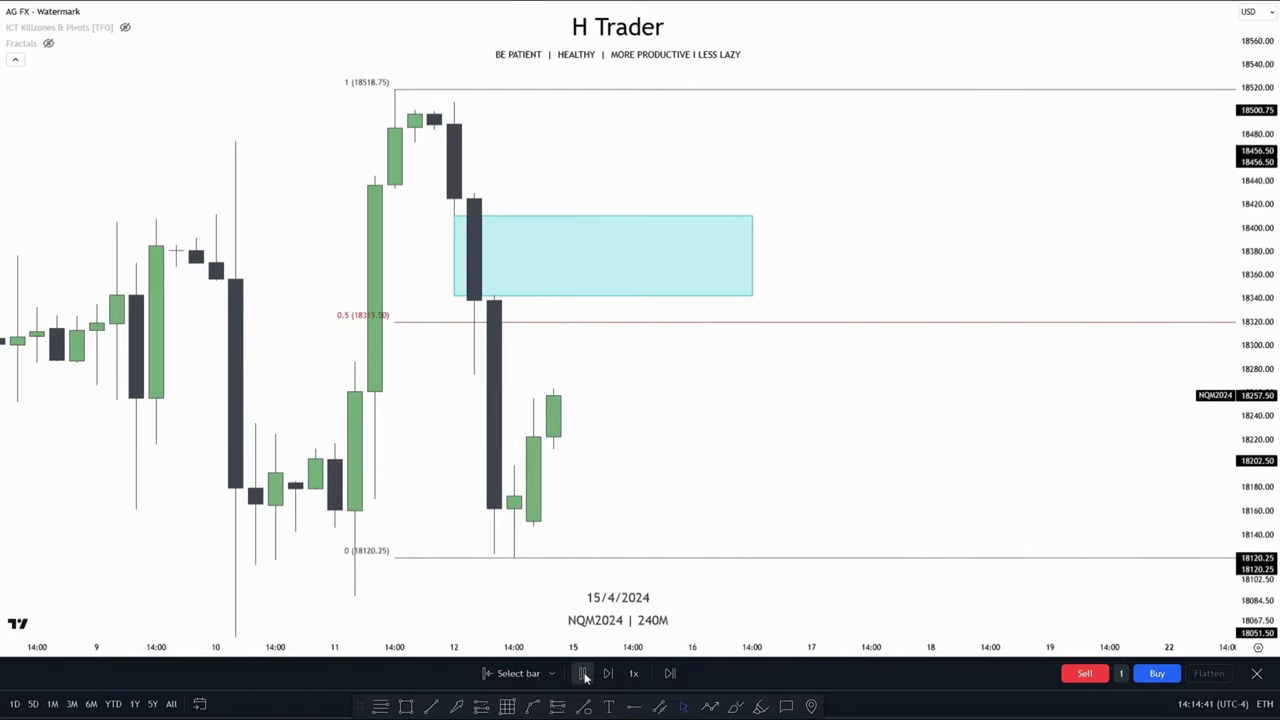
{"action": "left_click", "coordinate": [583, 675]}
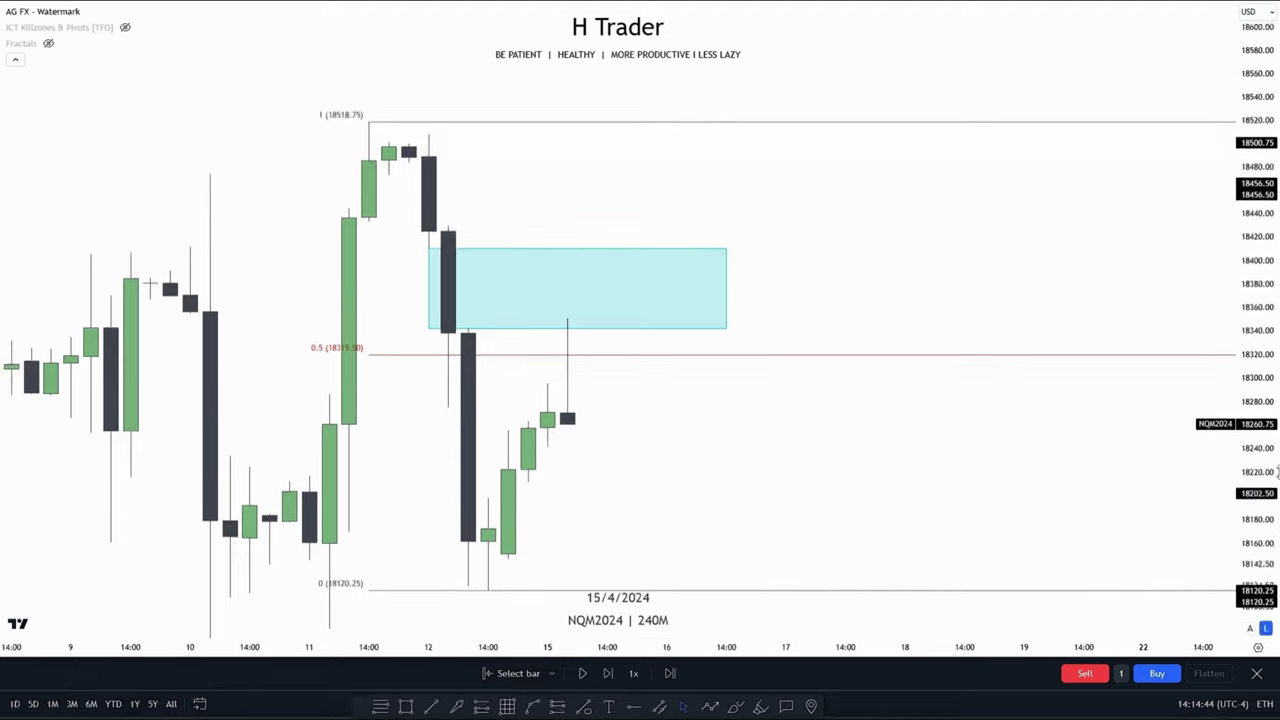
{"action": "left_click_drag", "start_coordinate": [734, 463], "coordinate": [718, 486]}
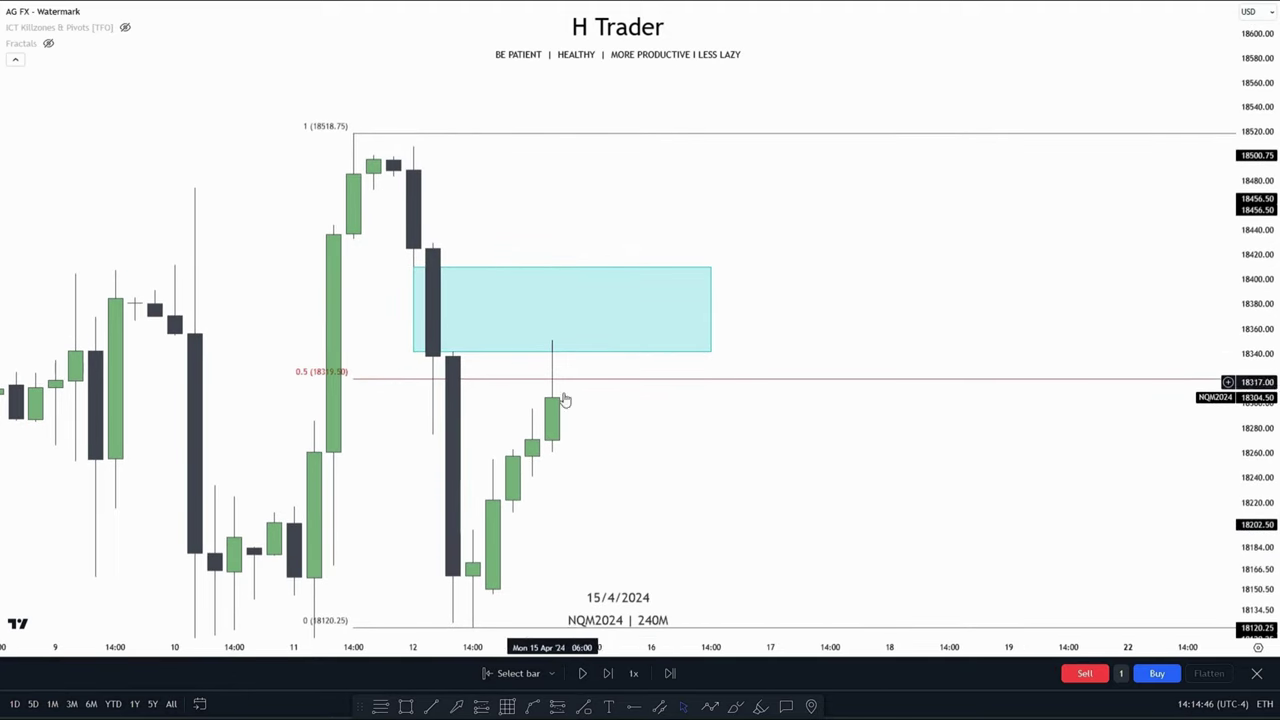
Step: Draw a rectangle below the 0.5 level from 18274.75 to 18199.00, spanning 12 to 18 April, and delete it
{"action": "key", "text": "alt+shift+r"}
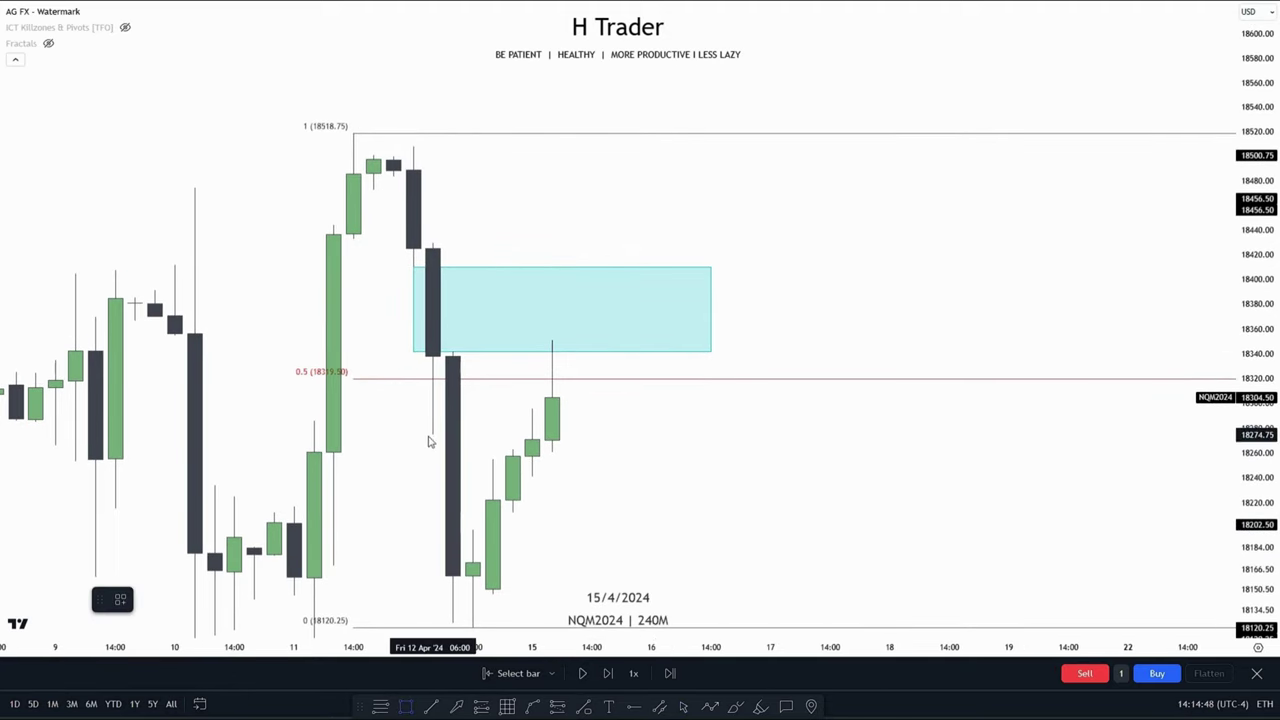
{"action": "left_click_drag", "start_coordinate": [432, 435], "coordinate": [936, 535]}
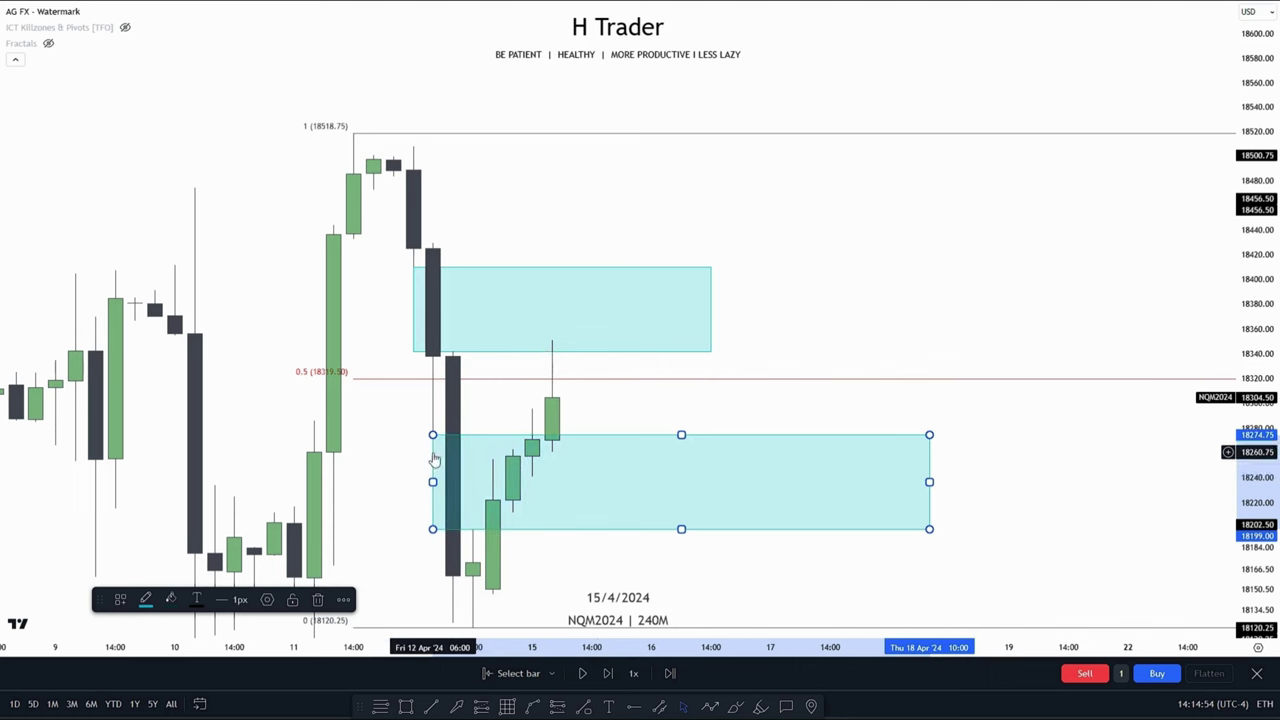
{"action": "key", "text": "Delete"}
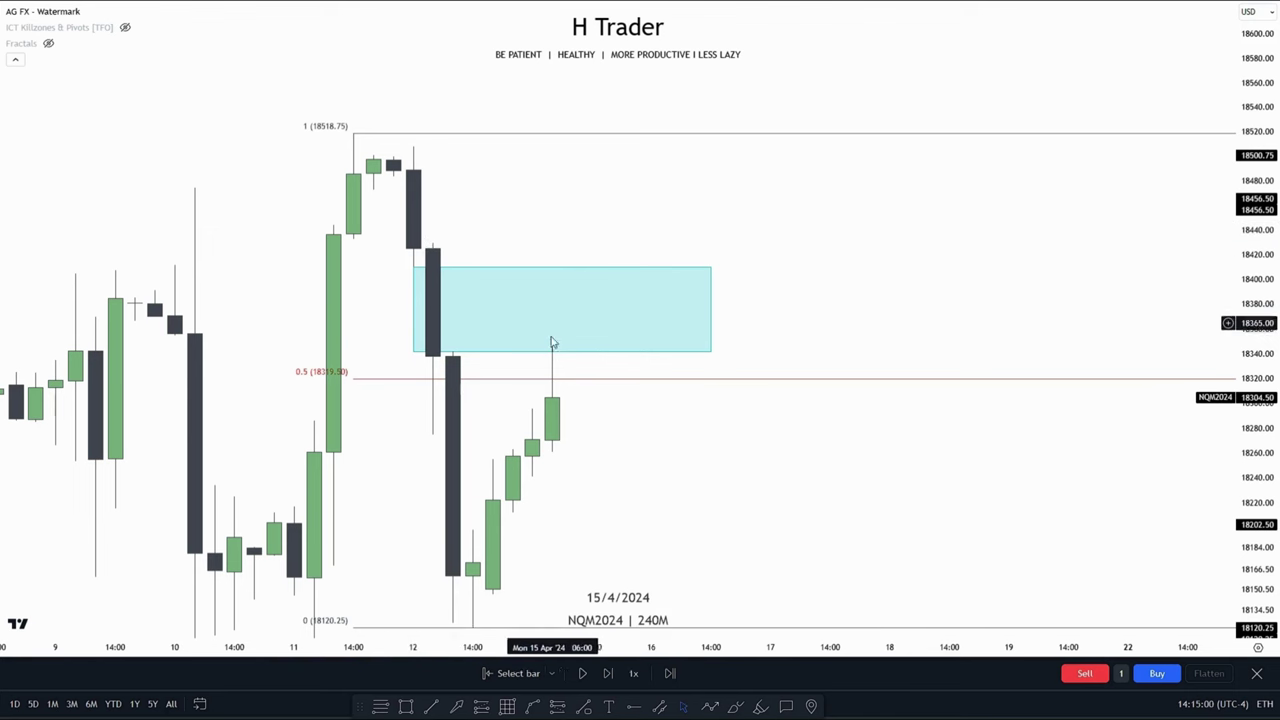
Step: Draw a rising trend line on the 60-minute chart from the 14 April low at 18194.50 to the 15 April low at 18269.50, and delete it
{"action": "left_click_drag", "start_coordinate": [821, 496], "coordinate": [888, 468]}
{"action": "left_click_drag", "start_coordinate": [640, 380], "coordinate": [600, 367]}
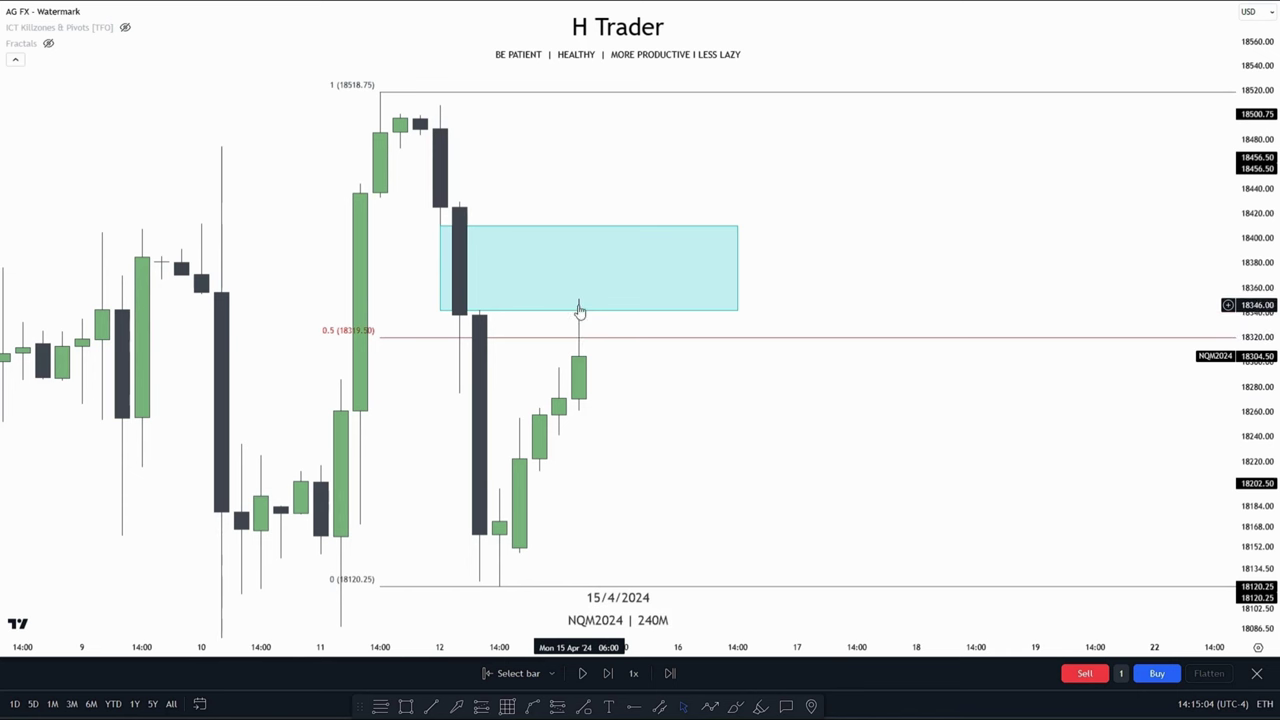
{"action": "left_click_drag", "start_coordinate": [631, 343], "coordinate": [601, 377]}
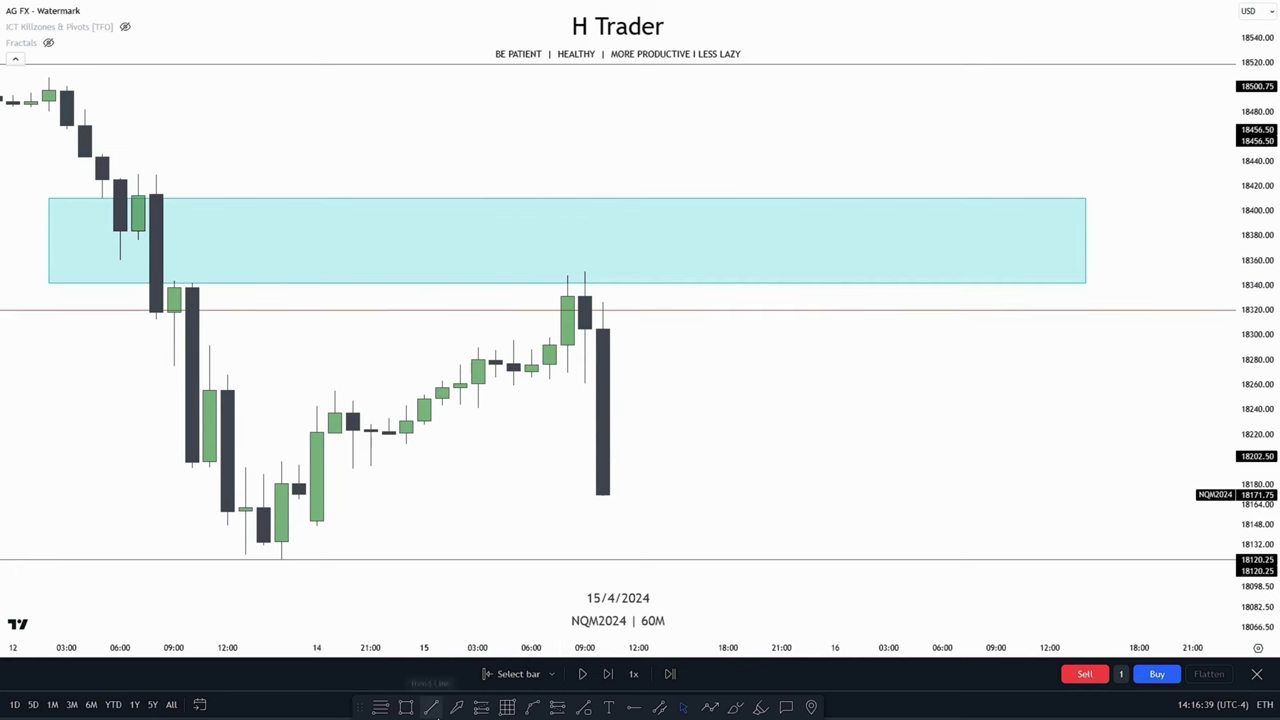
{"action": "left_click", "coordinate": [431, 707]}
{"action": "left_click", "coordinate": [371, 465]}
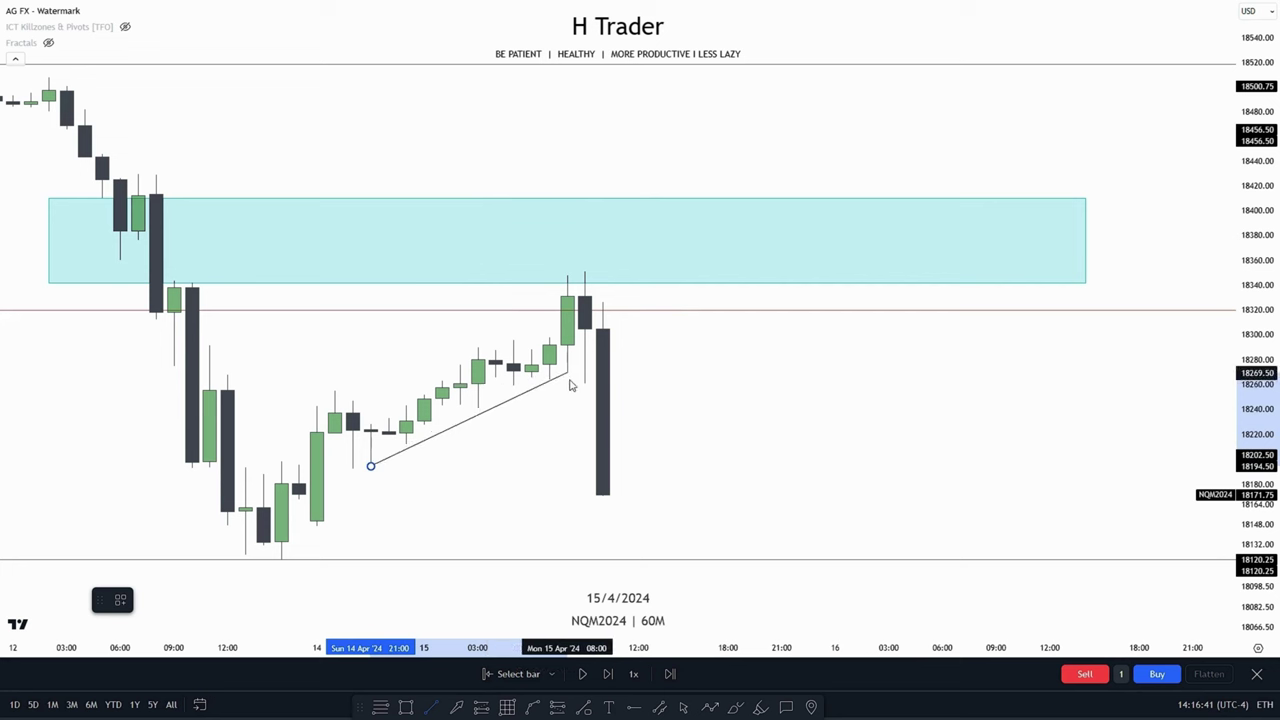
{"action": "left_click", "coordinate": [567, 373]}
{"action": "key", "text": "Delete"}
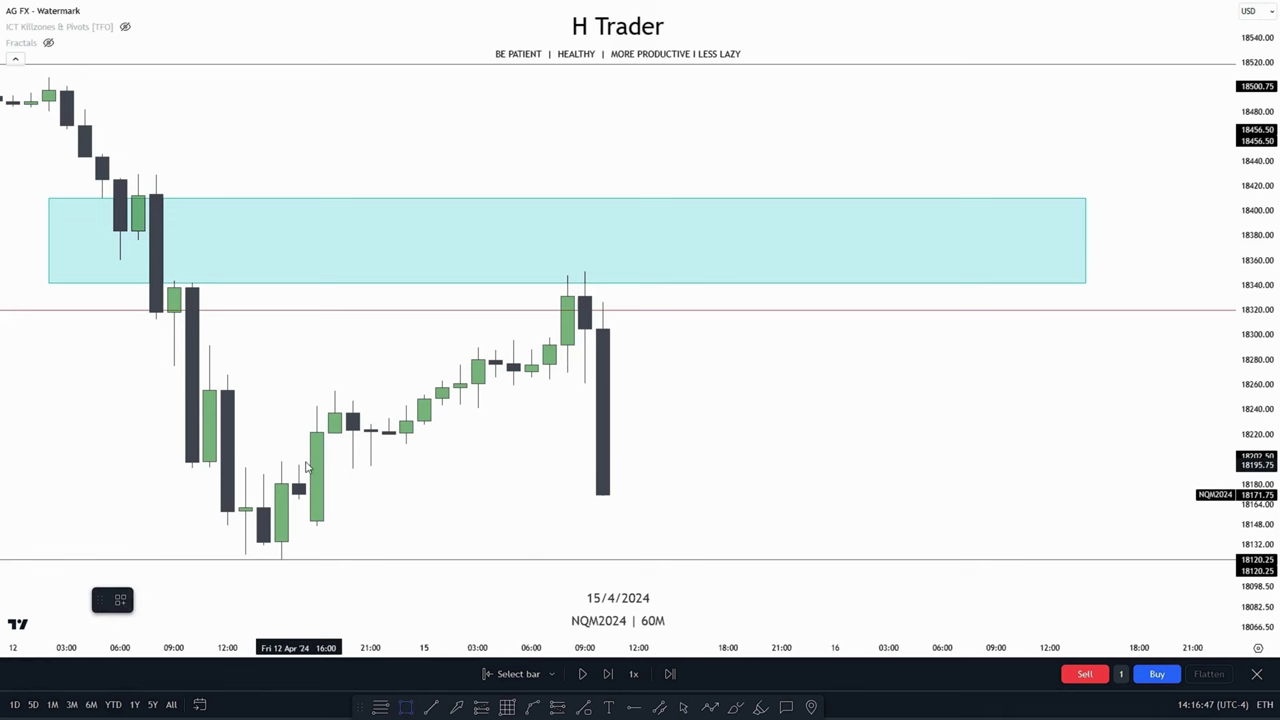
Step: Draw a rectangle from 18220.75 to 18195.75, spanning 12 April 16:00 to 15 April 10:00, and delete it
{"action": "mouse_move", "coordinate": [298, 464]}
{"action": "left_mouse_down"}
{"action": "mouse_move", "coordinate": [320, 434]}
{"action": "mouse_move", "coordinate": [602, 463]}
{"action": "left_mouse_up"}
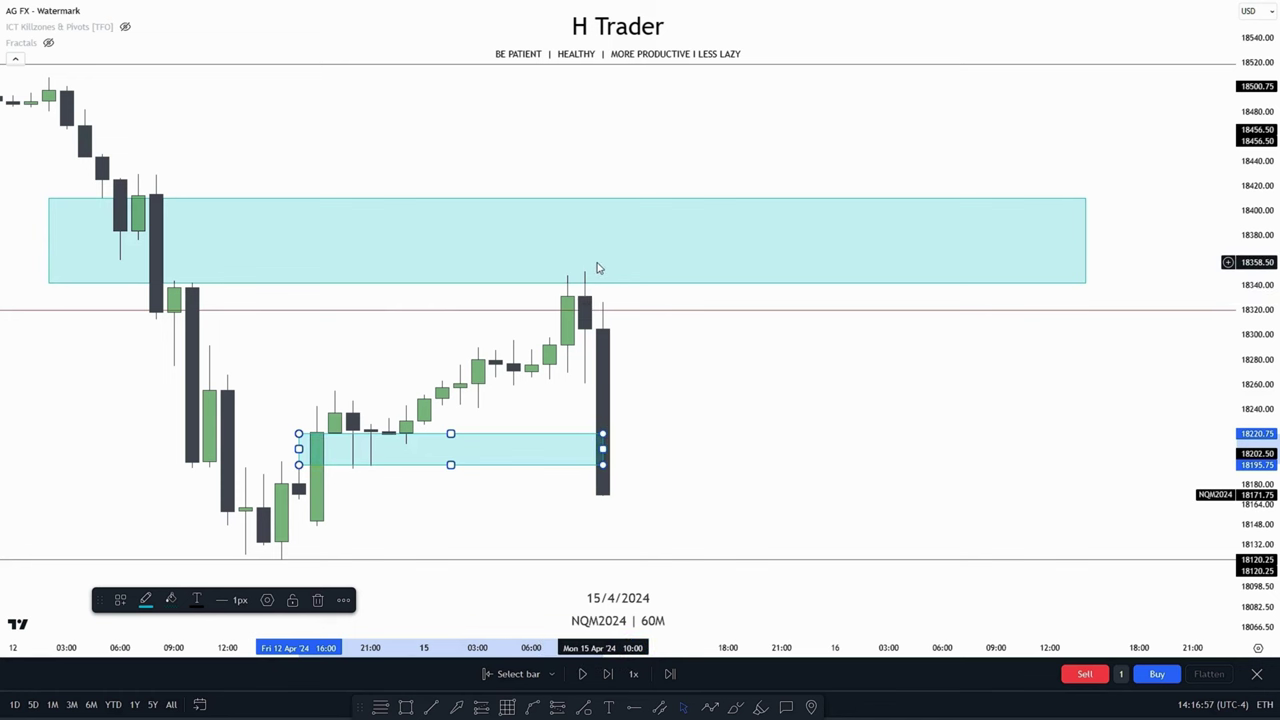
{"action": "key", "text": "Delete"}
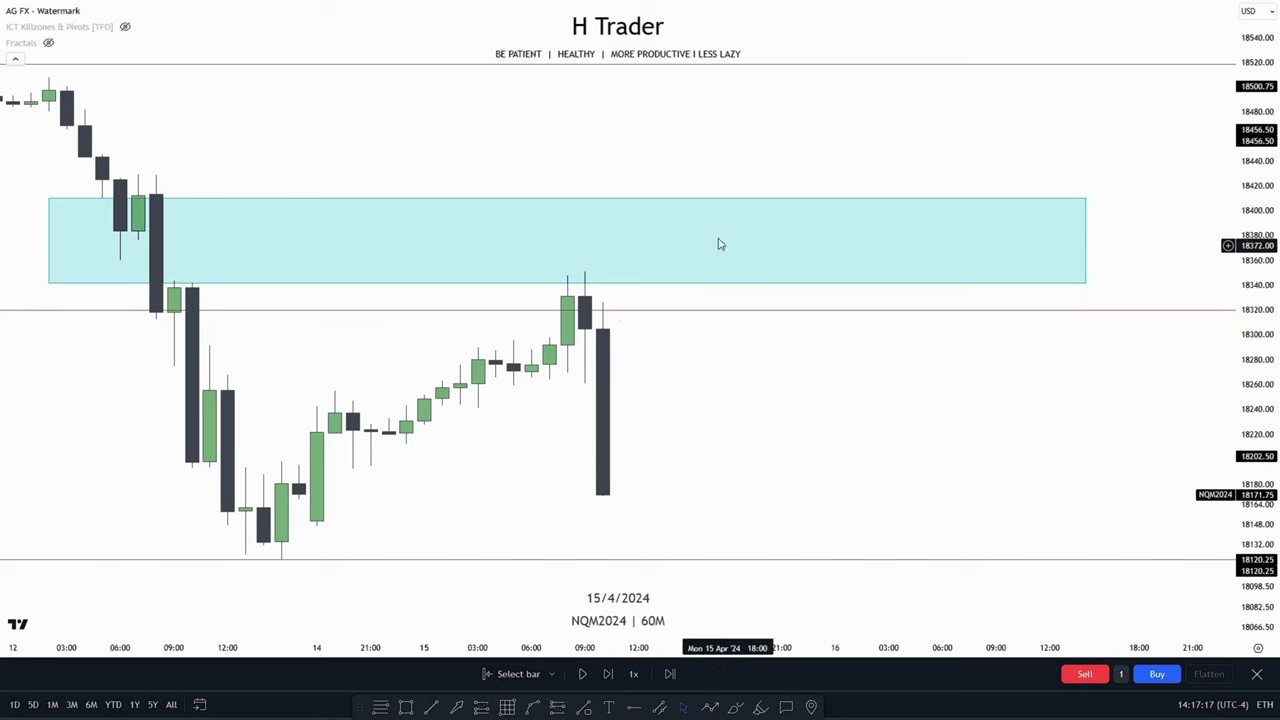
{"action": "left_click_drag", "start_coordinate": [686, 418], "coordinate": [651, 378]}
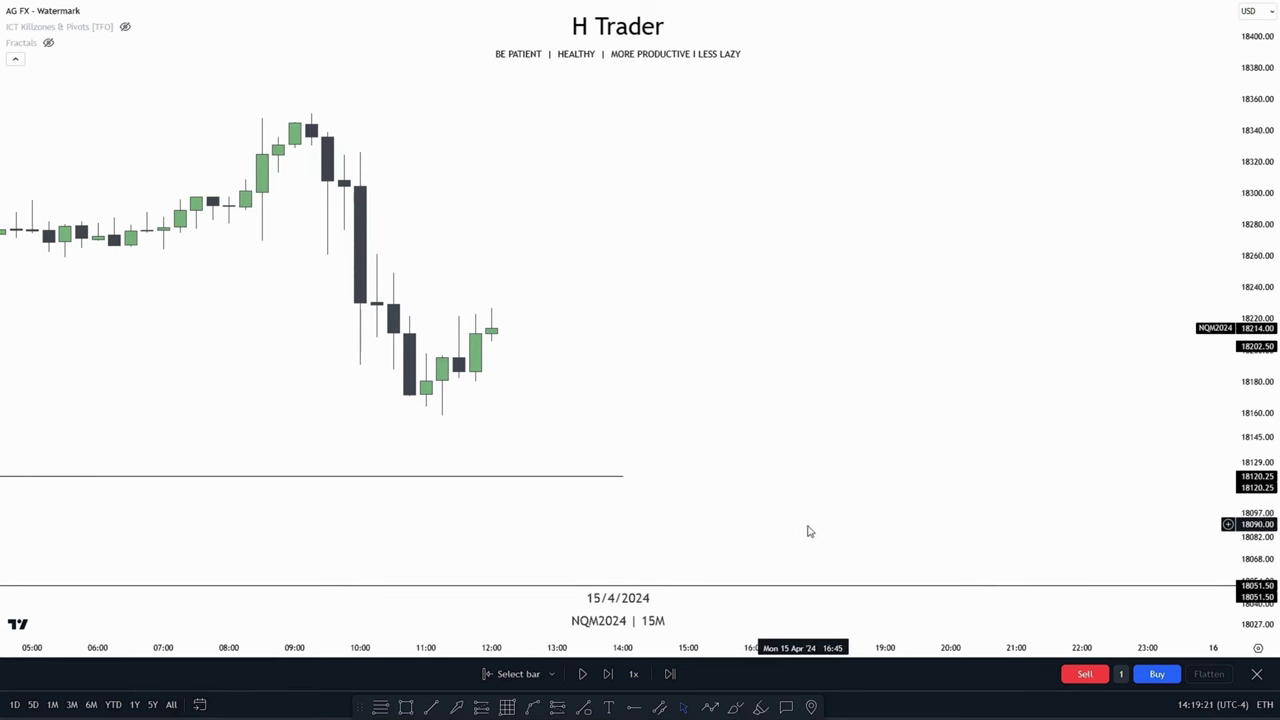
Step: Examine price against the low levels at 18120.25, 18051.50 and 18006.25 on the 15-minute chart
{"action": "scroll", "coordinate": [830, 500], "scroll_direction": "down", "scroll_amount": 5}
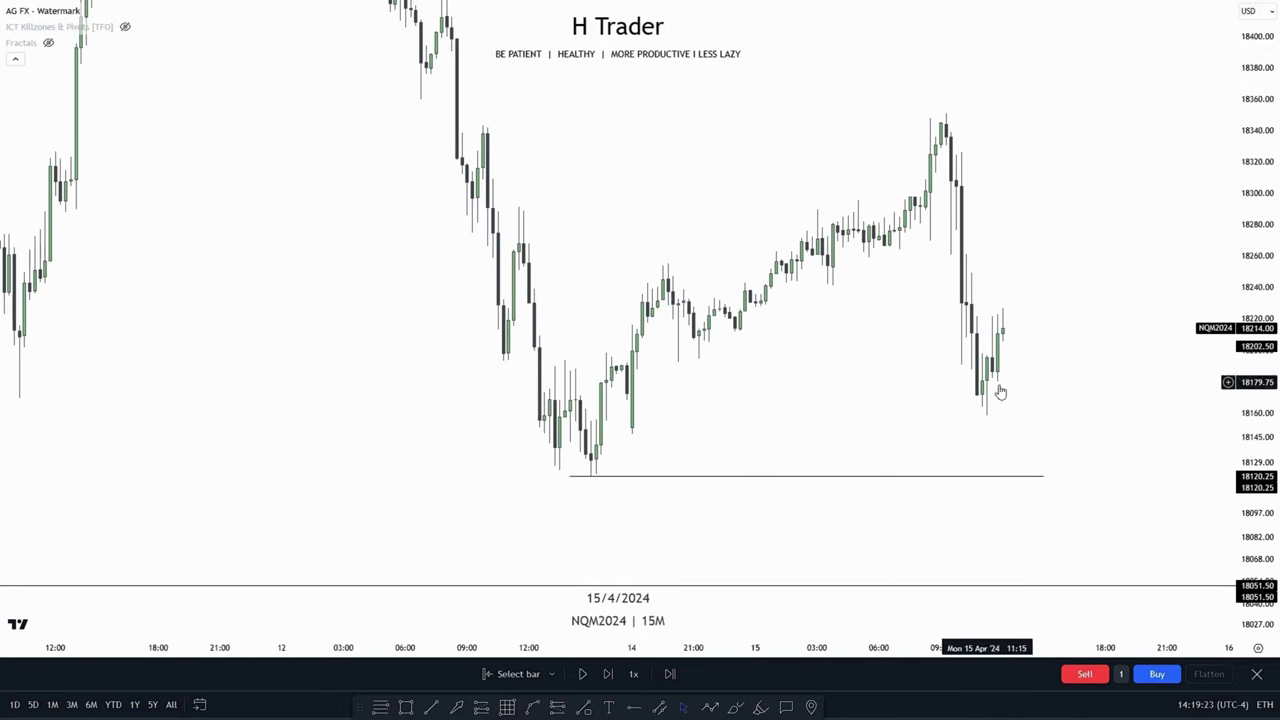
{"action": "scroll", "coordinate": [909, 405], "scroll_direction": "down", "scroll_amount": 2}
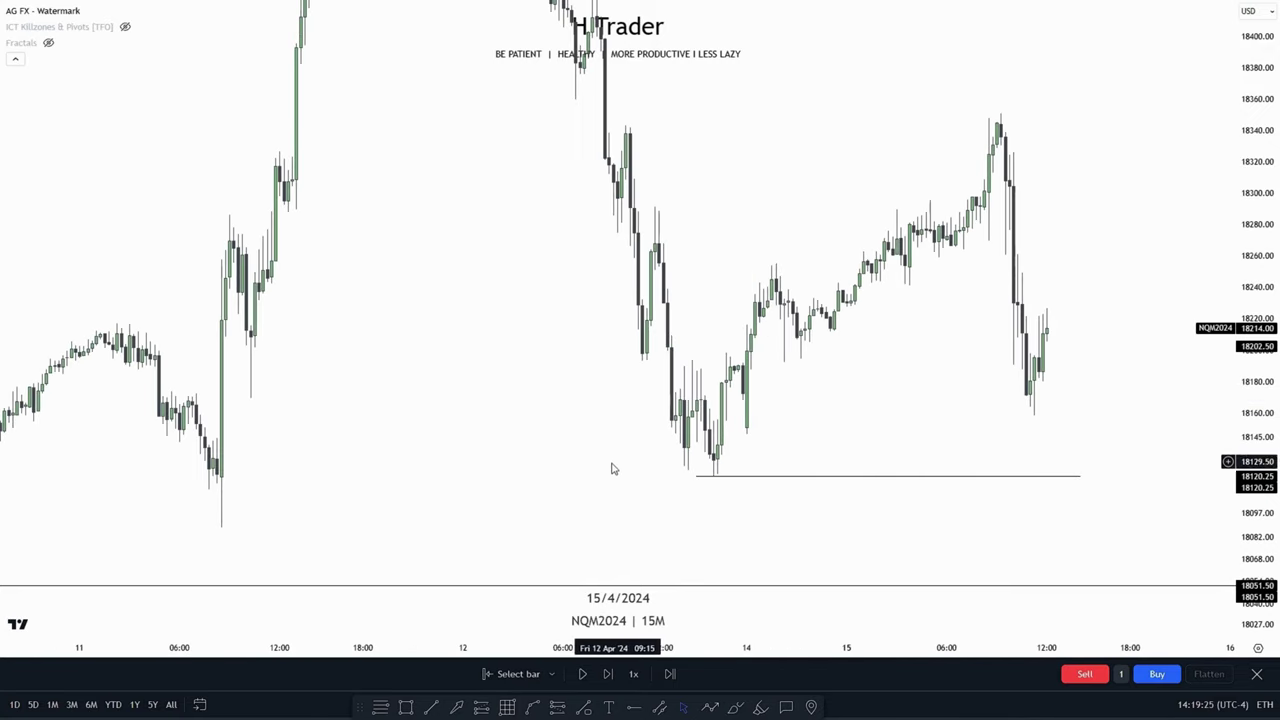
{"action": "scroll", "coordinate": [611, 468], "scroll_direction": "down", "scroll_amount": 3}
{"action": "left_click_drag", "start_coordinate": [1257, 320], "coordinate": [1257, 485]}
{"action": "scroll", "coordinate": [1081, 489], "scroll_direction": "down", "scroll_amount": 6}
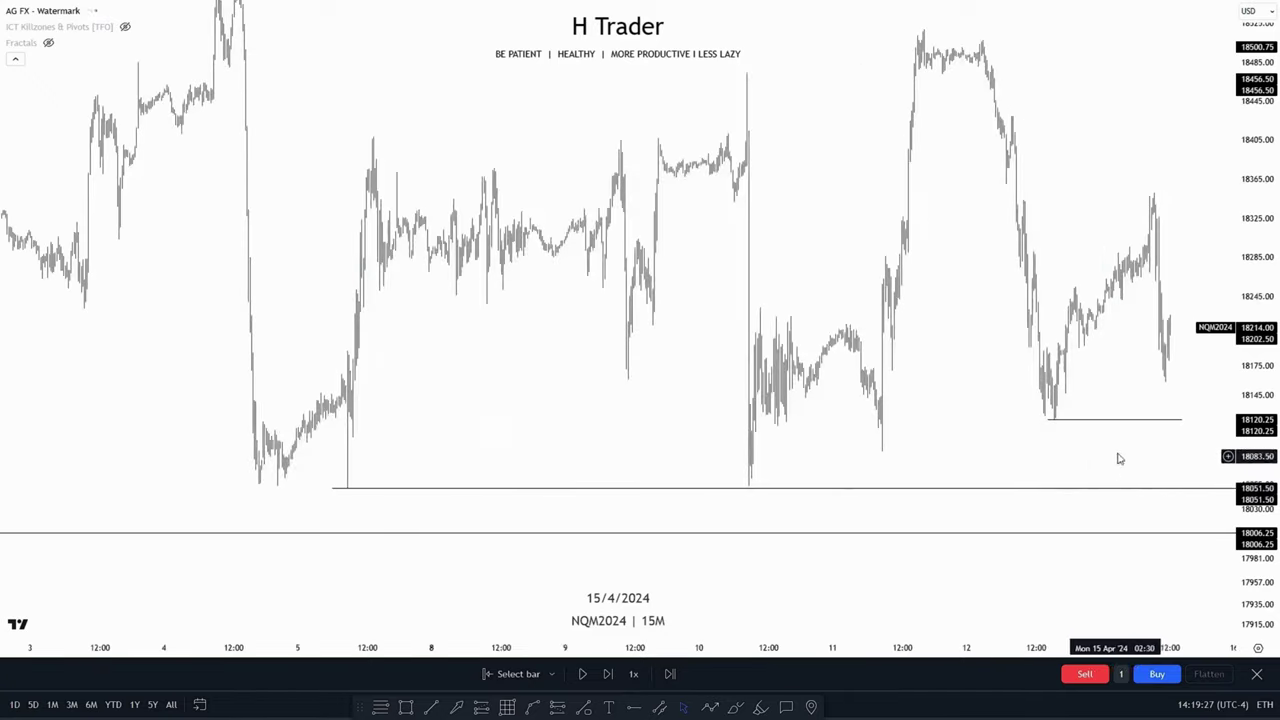
{"action": "scroll", "coordinate": [900, 400], "scroll_direction": "up", "scroll_amount": 6}
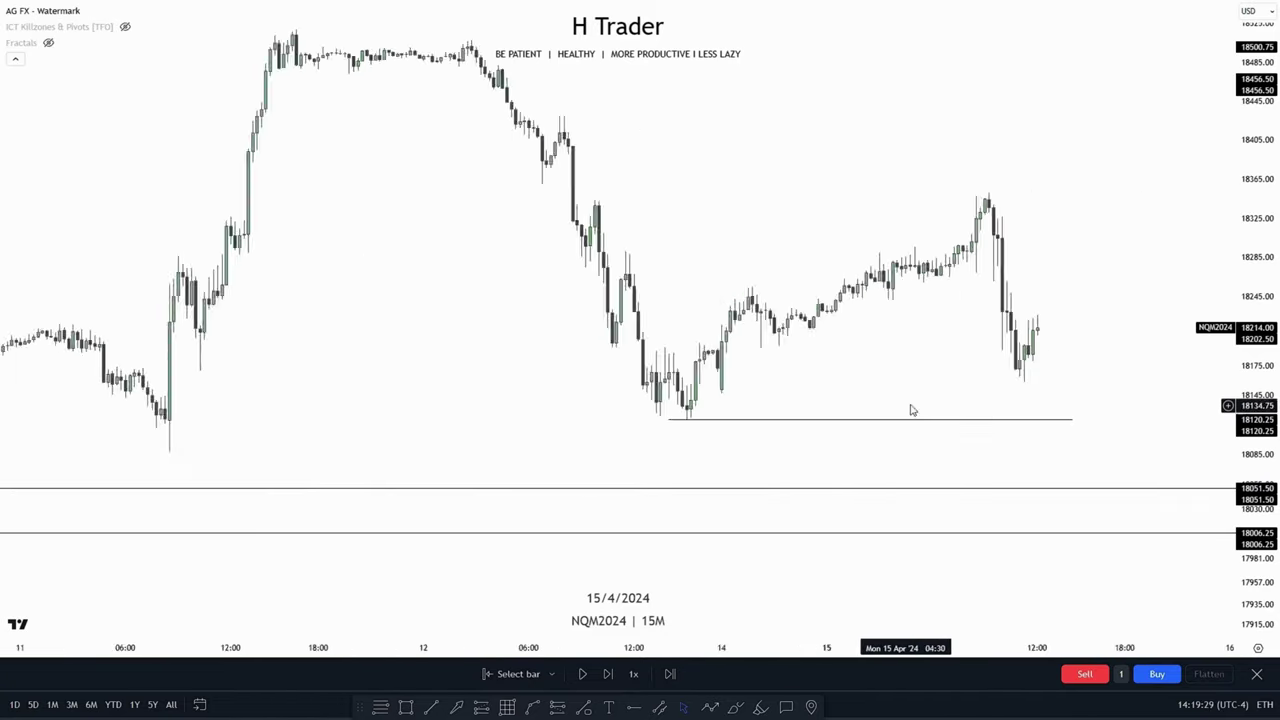
Step: Play the replay on the 15-minute chart until price breaks below the 18120.25 line and retests it
{"action": "left_click_drag", "start_coordinate": [1092, 383], "coordinate": [815, 353]}
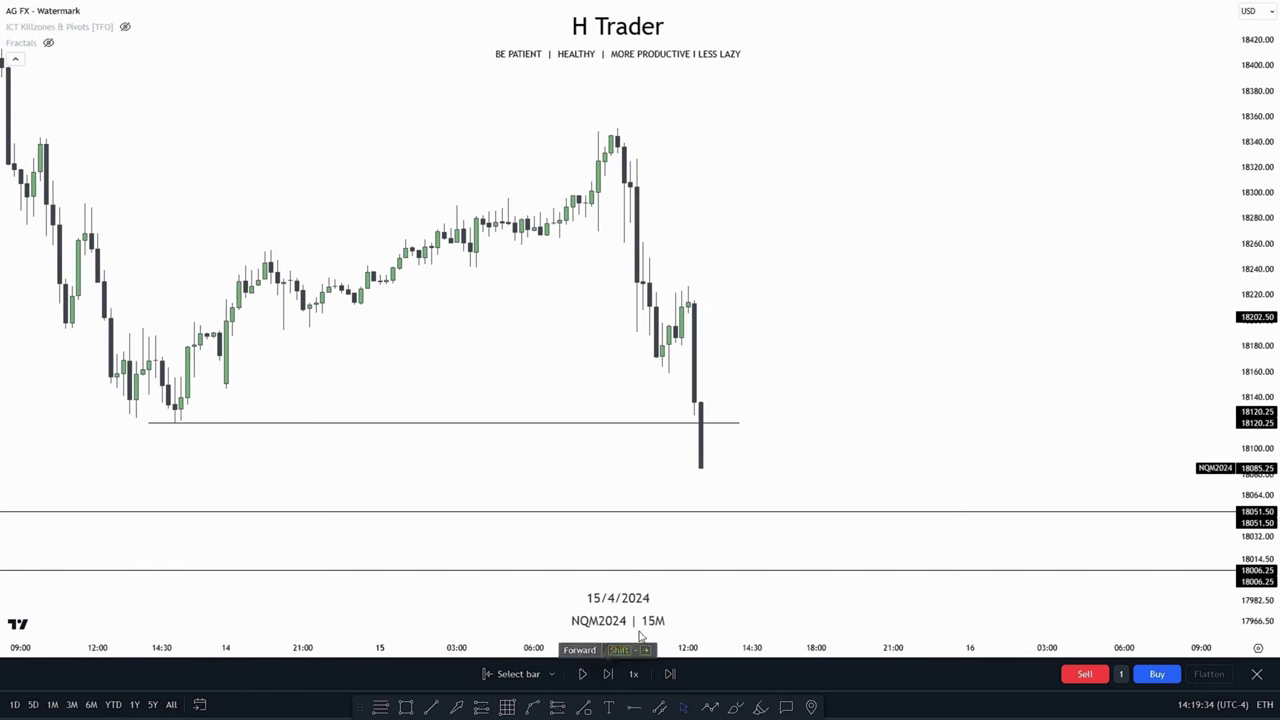
{"action": "left_click", "coordinate": [581, 681]}
{"action": "left_click_drag", "start_coordinate": [1255, 525], "coordinate": [1255, 465]}
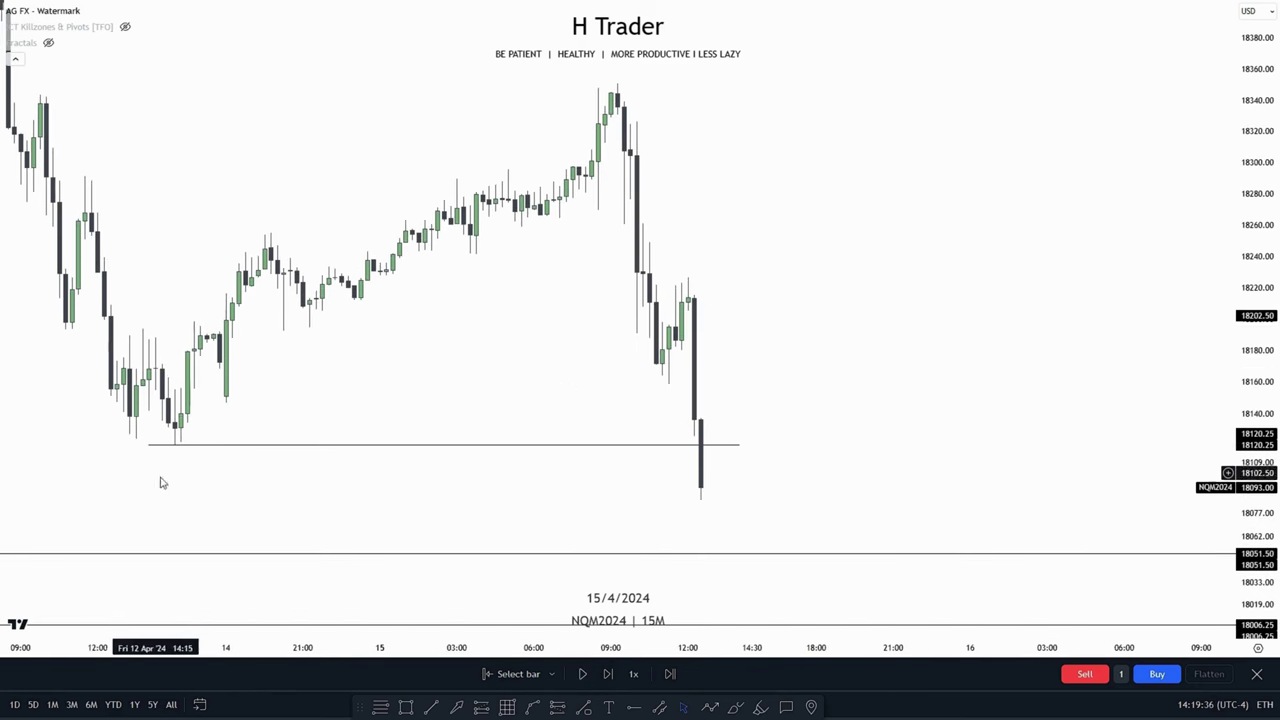
{"action": "left_click_drag", "start_coordinate": [426, 526], "coordinate": [381, 509]}
{"action": "left_click", "coordinate": [588, 675]}
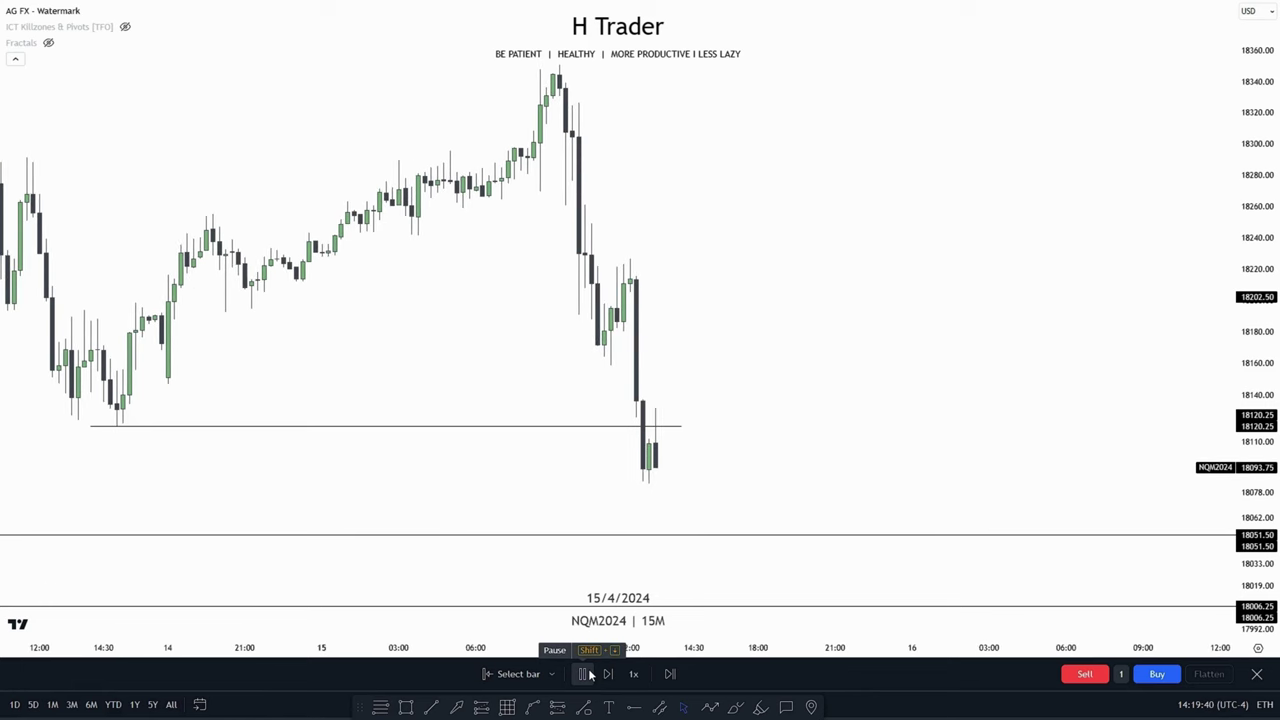
Step: Draw a rectangle over the 15 April 12:15 gap at the 18120.25 line, about 18126 to 18112, extending to early 16 April
{"action": "left_click", "coordinate": [407, 708]}
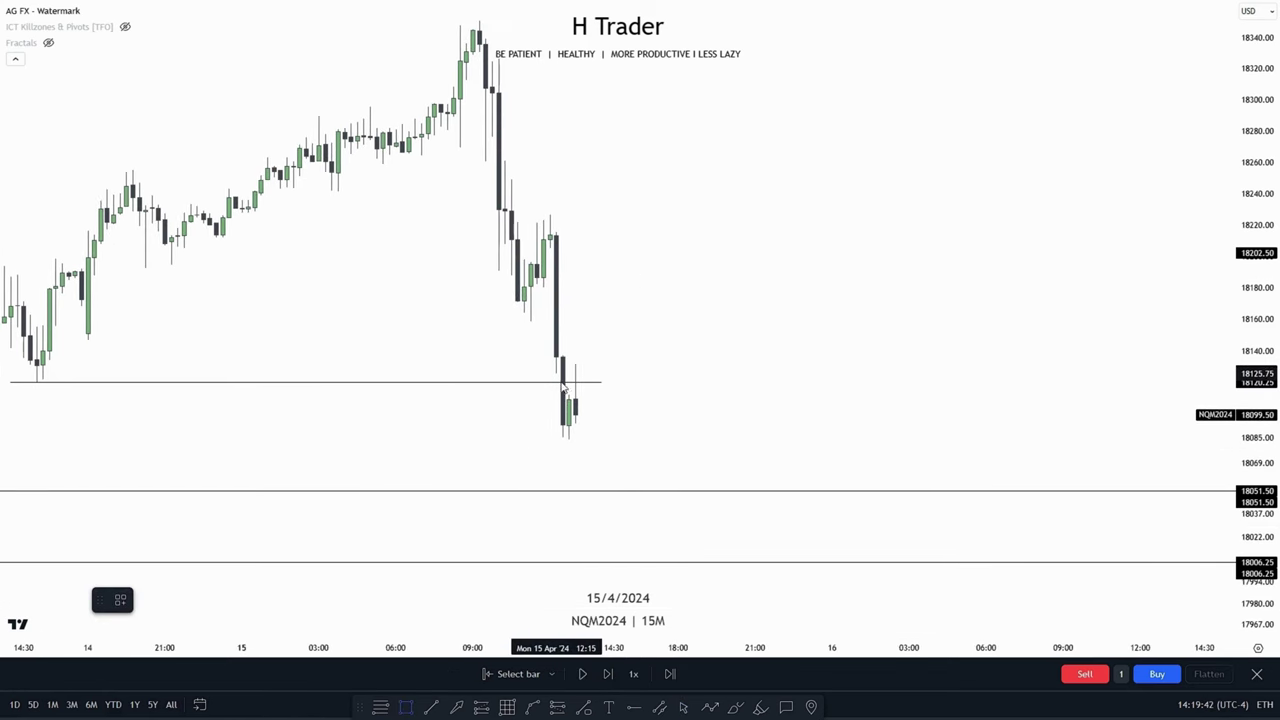
{"action": "mouse_move", "coordinate": [557, 368]}
{"action": "left_mouse_down"}
{"action": "mouse_move", "coordinate": [794, 400]}
{"action": "mouse_move", "coordinate": [837, 391]}
{"action": "left_mouse_up"}
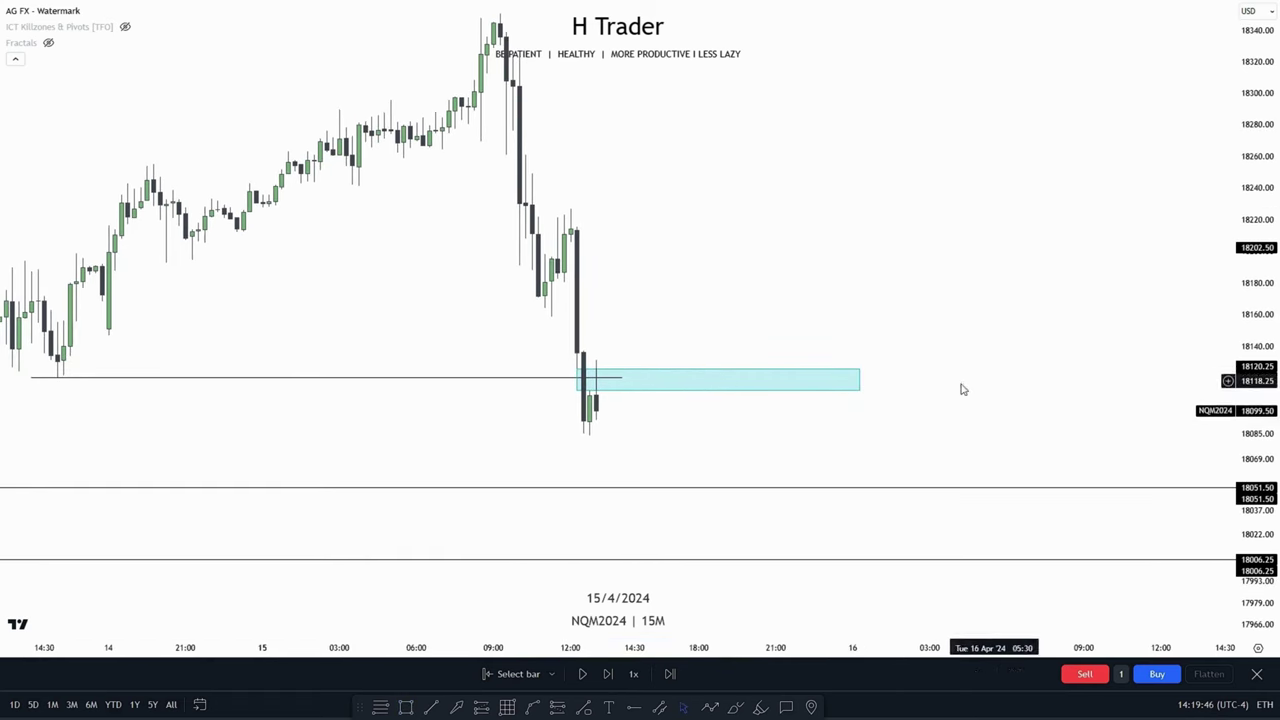
Step: Advance the replay on the 15-minute chart until price drops away from the rectangle at the 18120.25 line
{"action": "left_click_drag", "start_coordinate": [663, 303], "coordinate": [642, 302]}
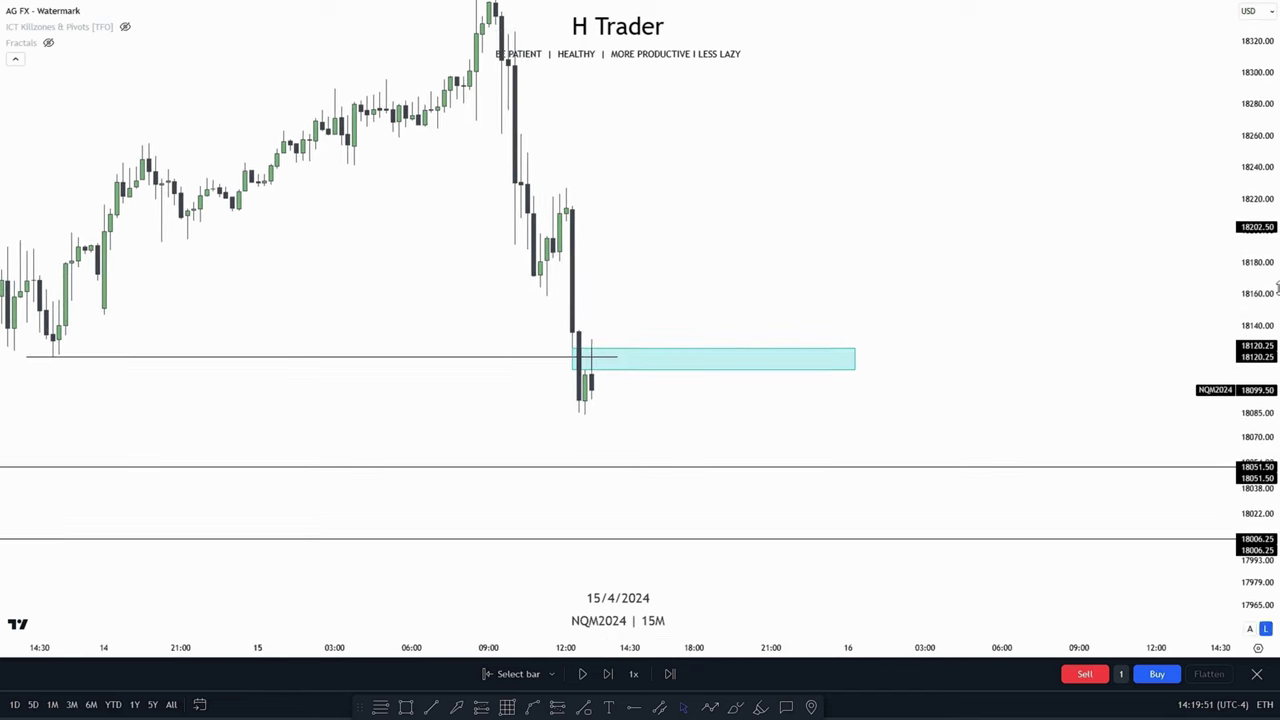
{"action": "left_click_drag", "start_coordinate": [1256, 264], "coordinate": [1256, 303]}
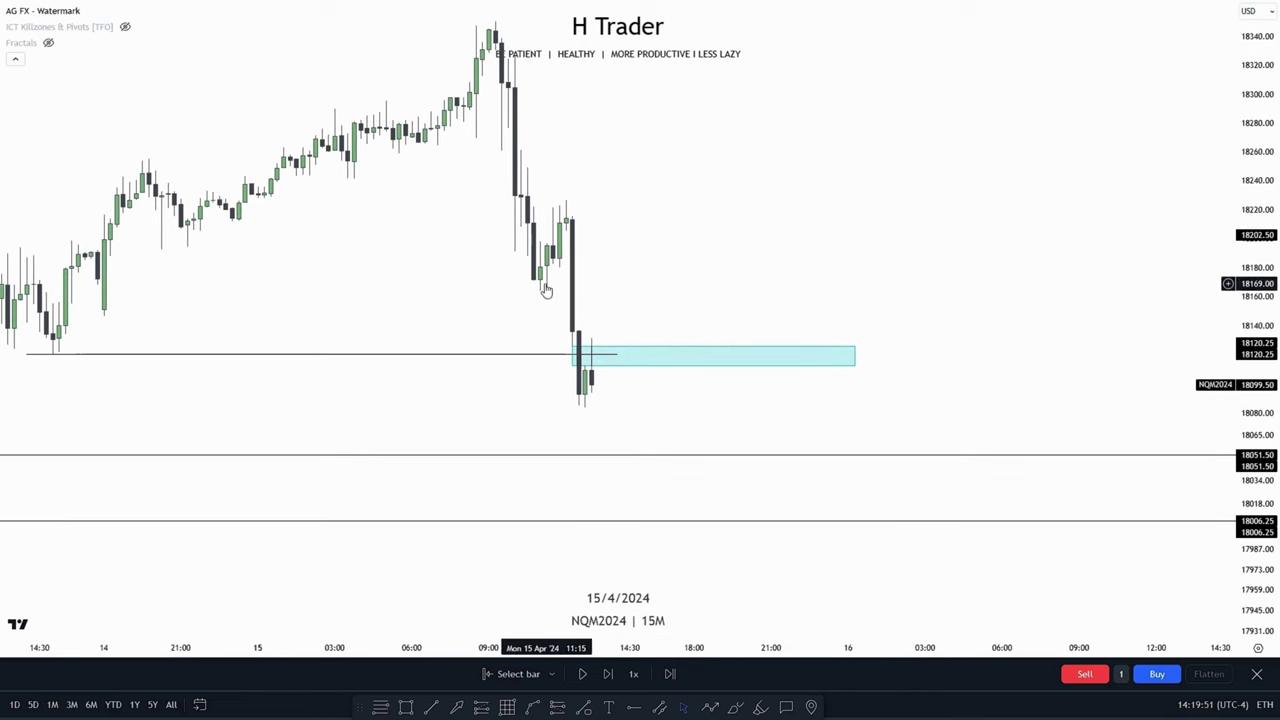
{"action": "left_click", "coordinate": [585, 675]}
{"action": "left_click", "coordinate": [585, 675]}
{"action": "left_click_drag", "start_coordinate": [785, 573], "coordinate": [814, 512]}
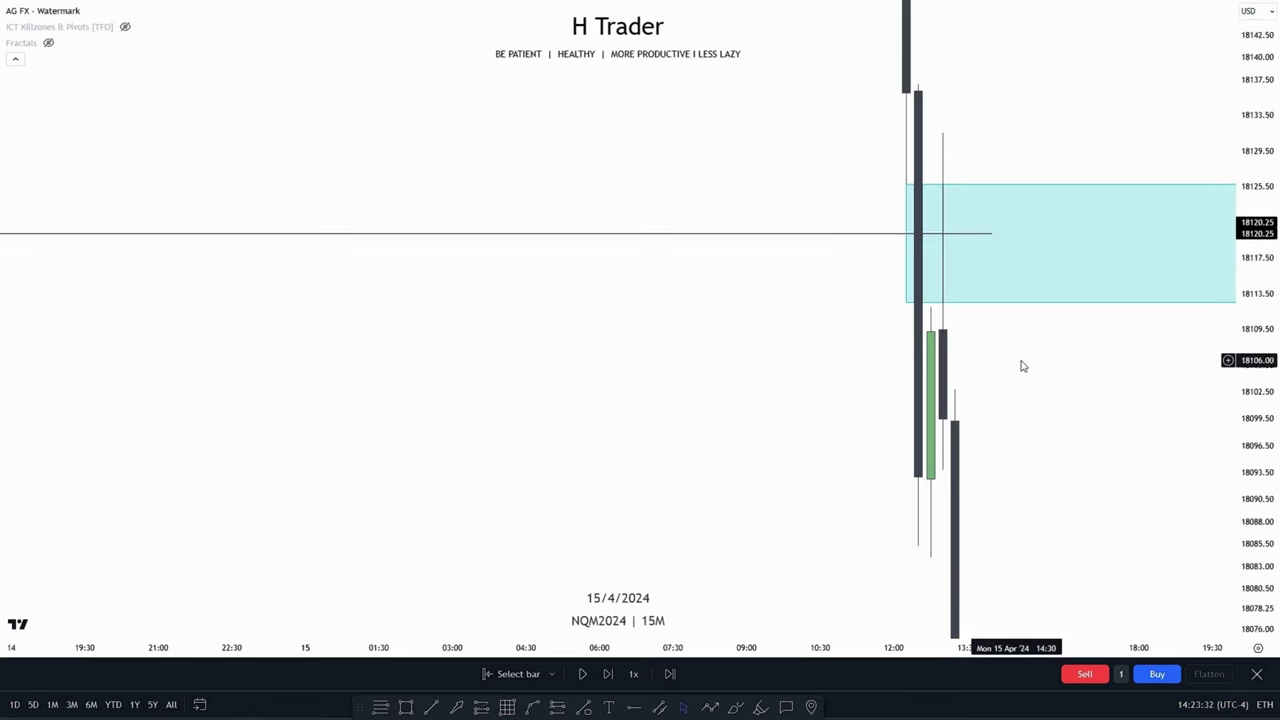
Step: Center the 15 April retest of the rectangle and switch the chart to the 1-minute timeframe
{"action": "left_click_drag", "start_coordinate": [1020, 366], "coordinate": [748, 430]}
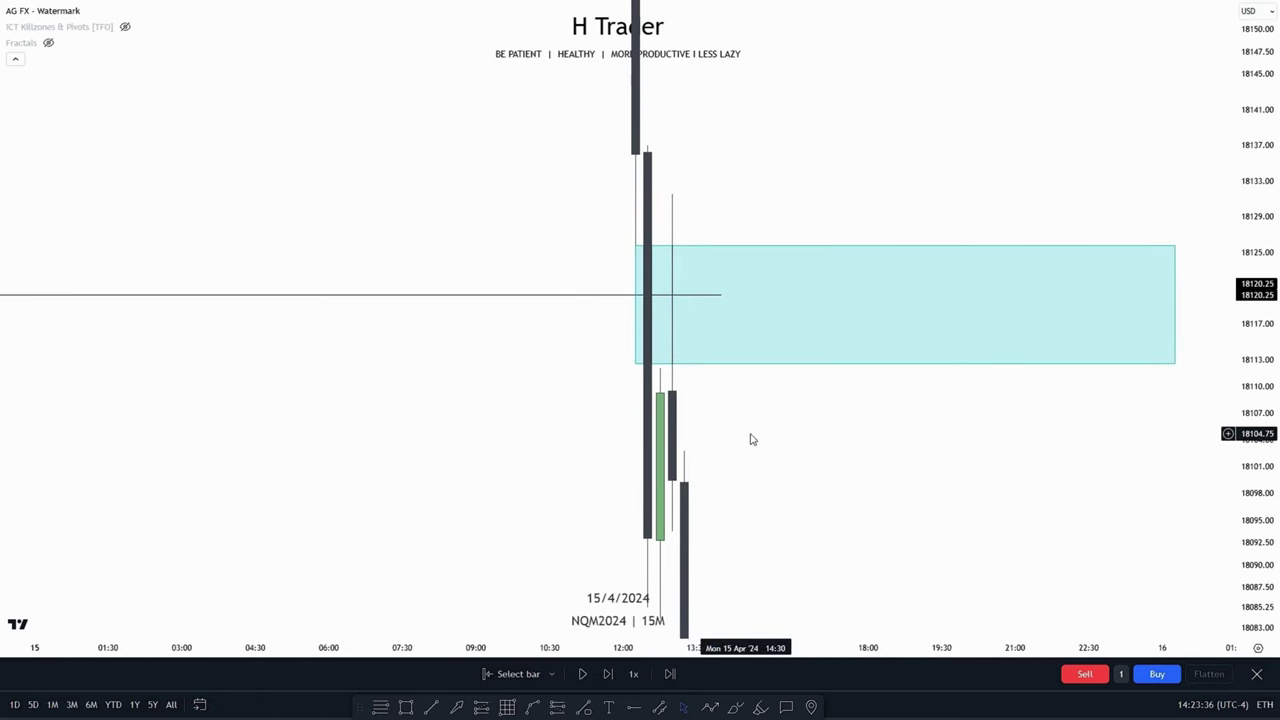
{"action": "key", "text": "1"}
{"action": "key", "text": "Return"}
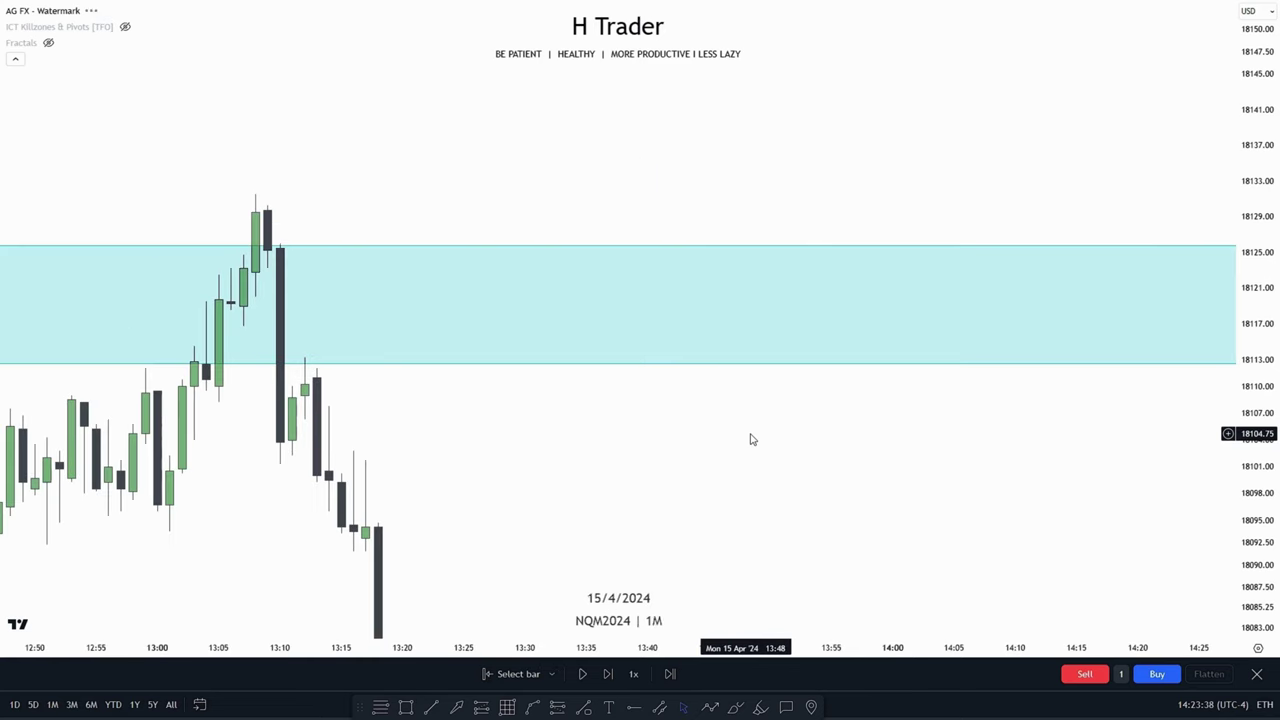
Step: Examine the 1-minute rally into the rectangle and the reversal between 12:30 and 13:20 on 15 April
{"action": "left_click_drag", "start_coordinate": [680, 451], "coordinate": [1006, 446]}
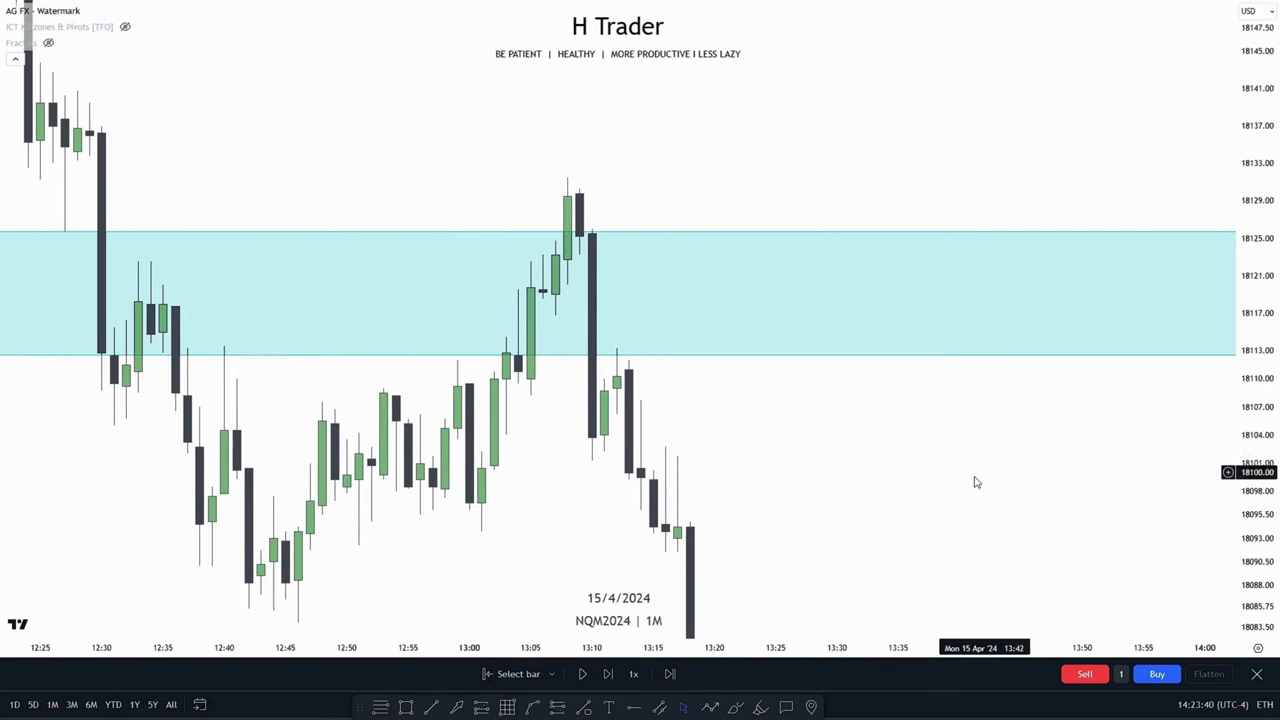
{"action": "left_click_drag", "start_coordinate": [880, 486], "coordinate": [1064, 486]}
{"action": "scroll", "coordinate": [1064, 486], "scroll_direction": "up", "scroll_amount": 1}
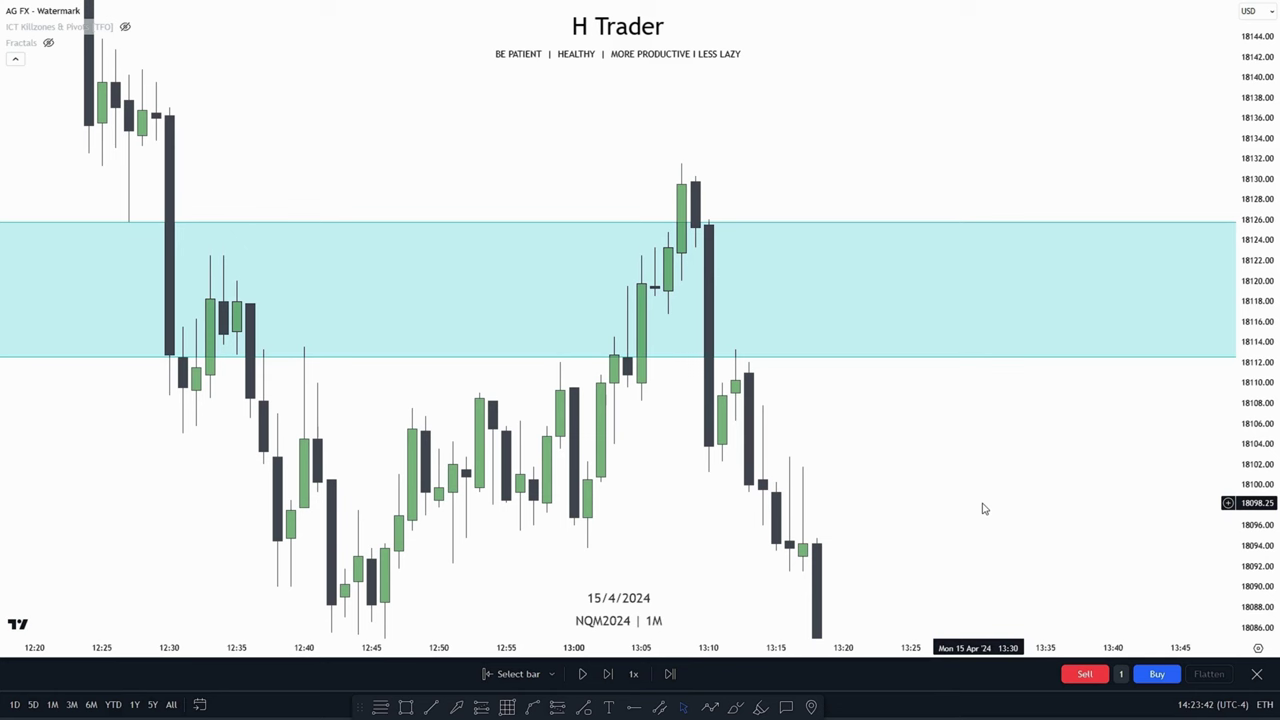
{"action": "left_click_drag", "start_coordinate": [976, 485], "coordinate": [986, 427]}
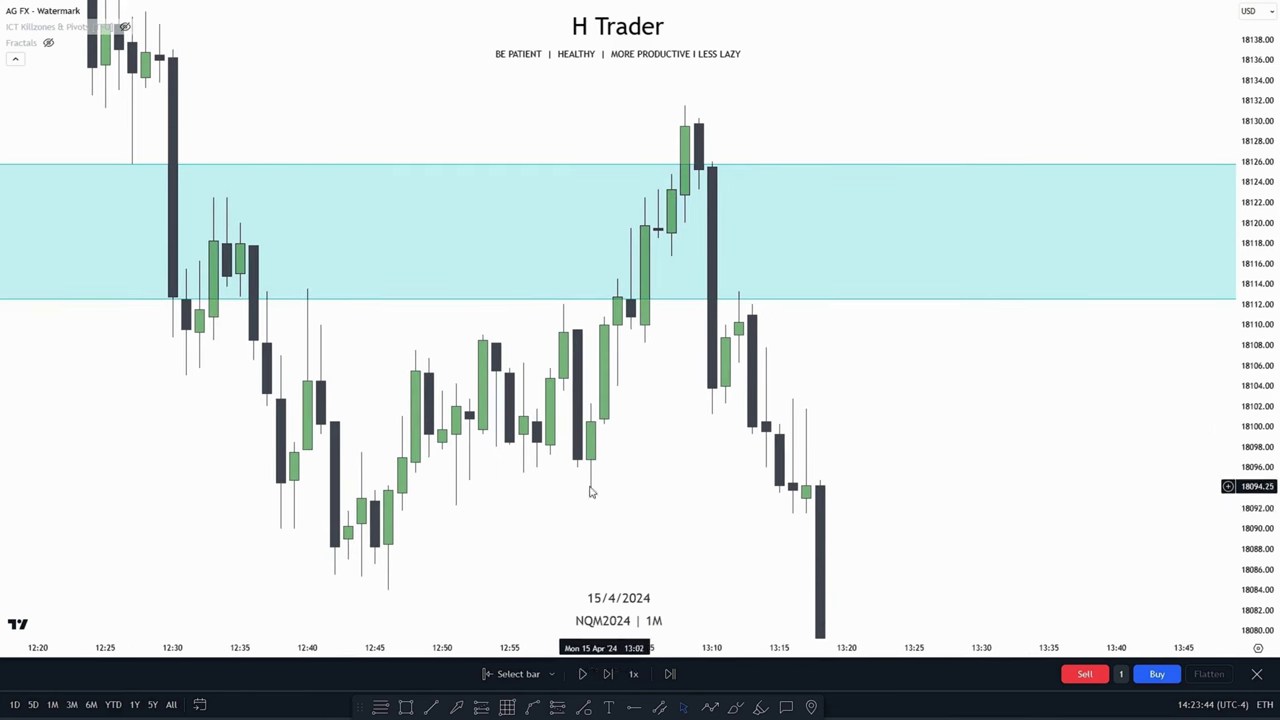
{"action": "left_click_drag", "start_coordinate": [645, 522], "coordinate": [585, 563]}
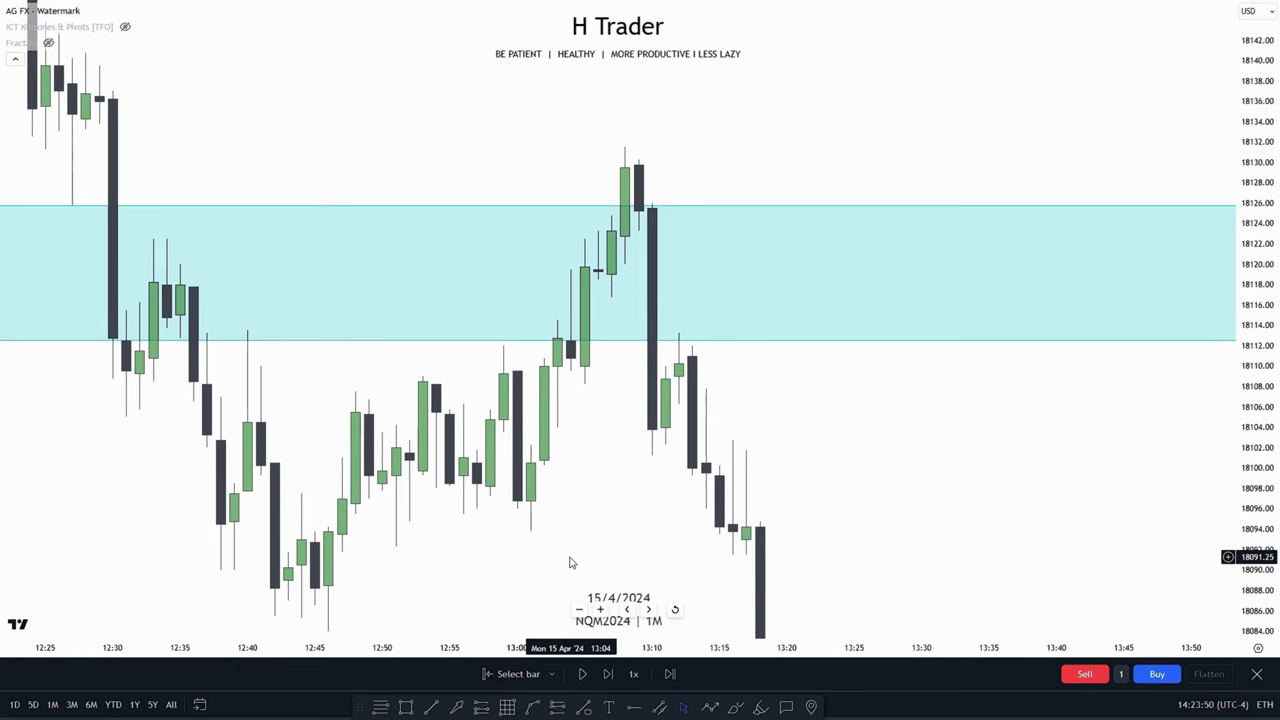
{"action": "scroll", "coordinate": [857, 420], "scroll_direction": "up", "scroll_amount": 2}
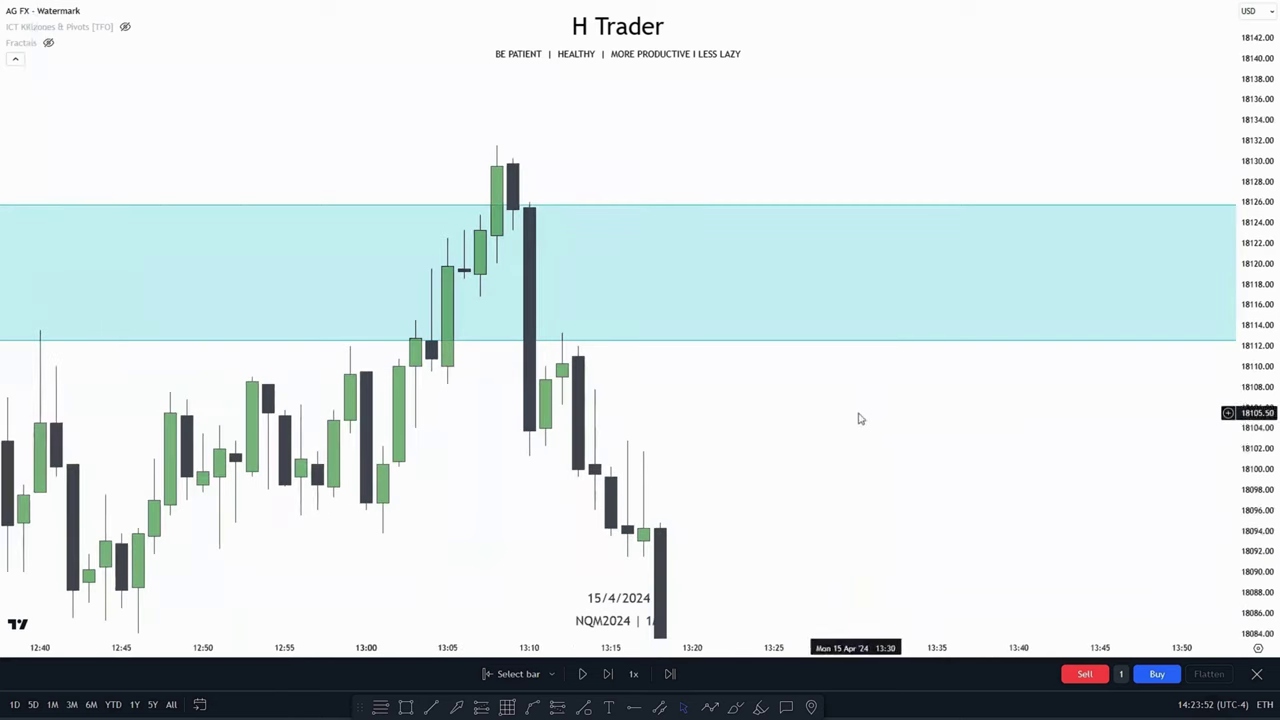
{"action": "left_click_drag", "start_coordinate": [546, 170], "coordinate": [602, 191]}
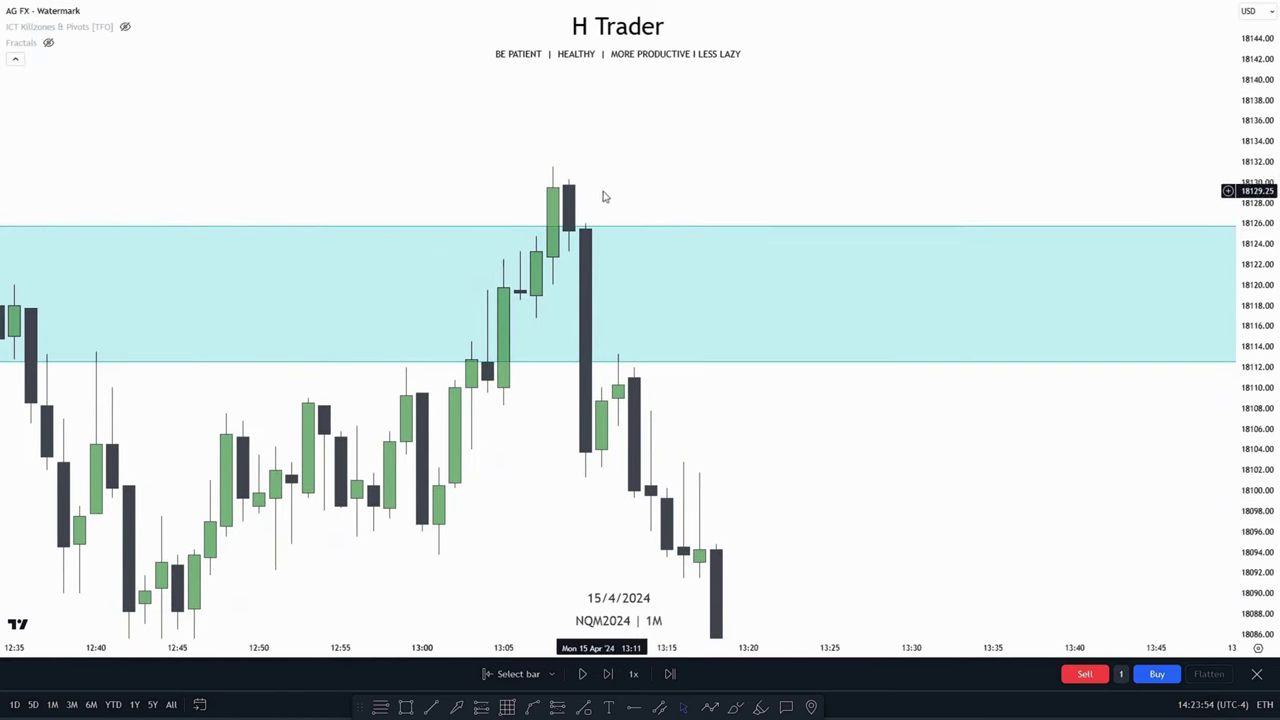
{"action": "mouse_move", "coordinate": [809, 446]}
{"action": "left_mouse_down"}
{"action": "mouse_move", "coordinate": [806, 426]}
{"action": "mouse_move", "coordinate": [821, 437]}
{"action": "left_mouse_up"}
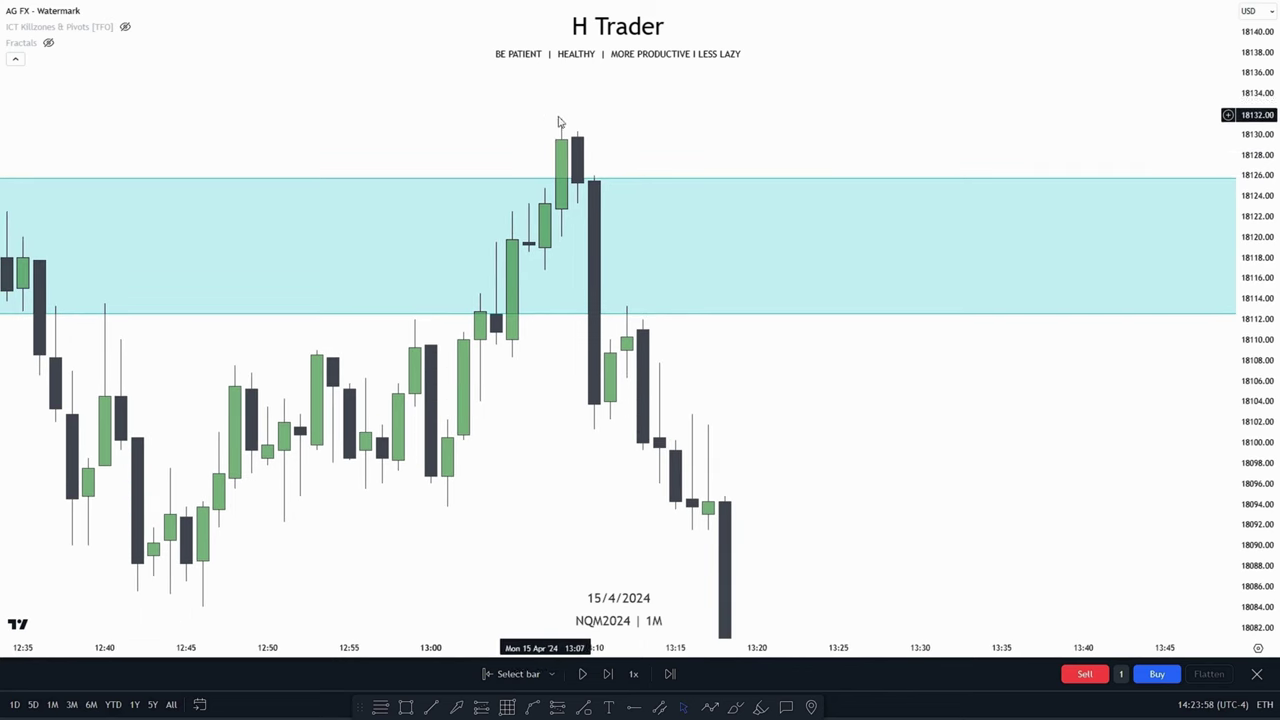
{"action": "left_click_drag", "start_coordinate": [618, 121], "coordinate": [660, 124]}
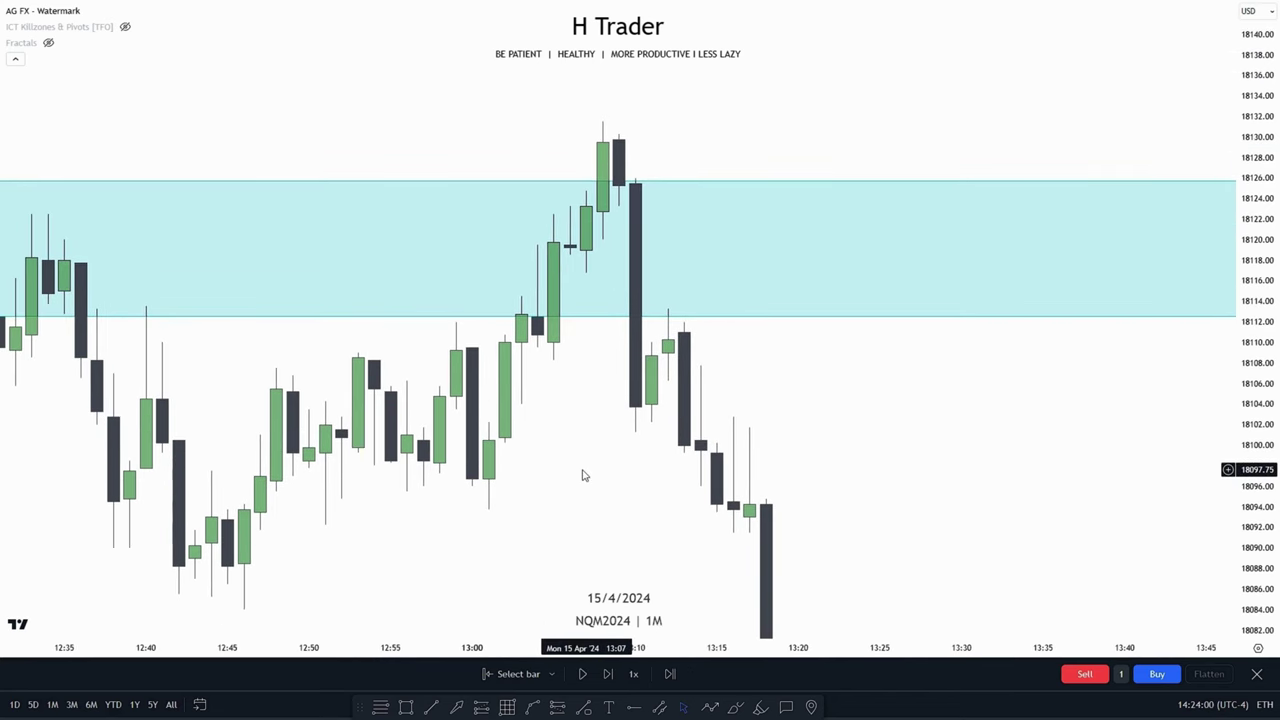
Step: Draw a rectangle over the small 1-minute gap at 13:01, from 18102.25 to 18104.00, extending to about 13:35
{"action": "left_click_drag", "start_coordinate": [584, 475], "coordinate": [456, 457]}
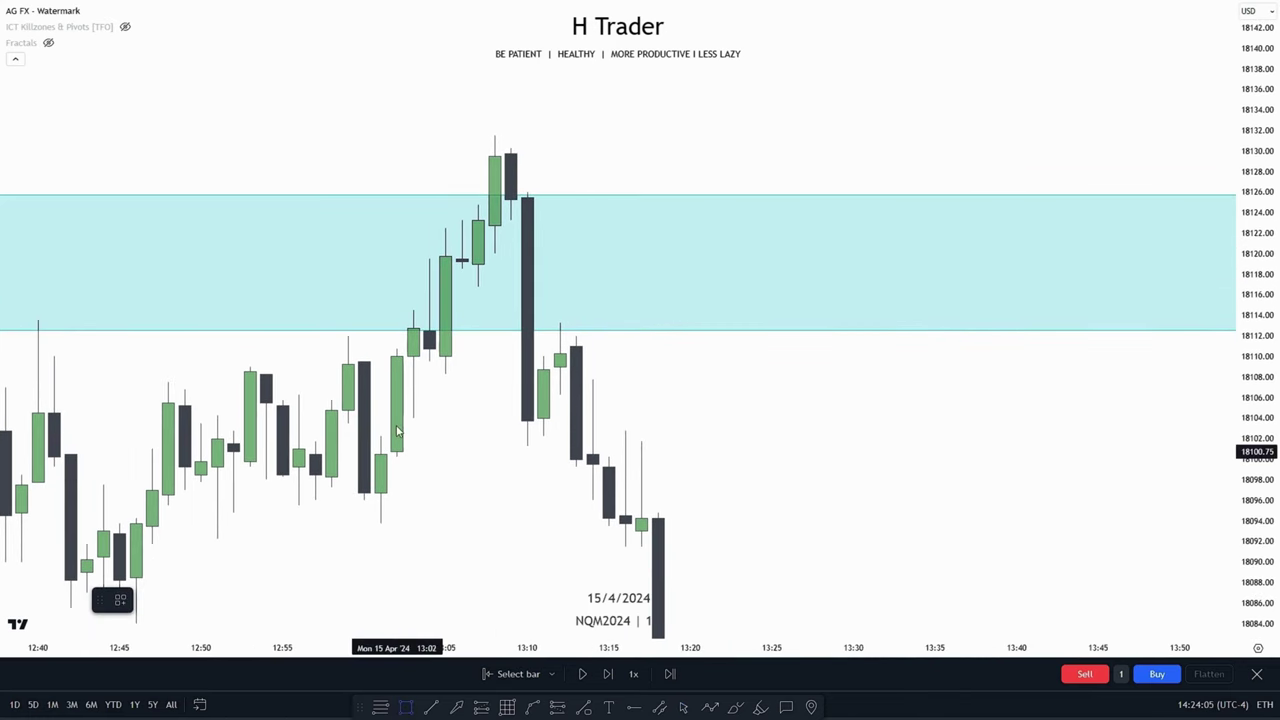
{"action": "mouse_move", "coordinate": [381, 436]}
{"action": "left_mouse_down"}
{"action": "mouse_move", "coordinate": [866, 414]}
{"action": "mouse_move", "coordinate": [950, 427]}
{"action": "left_mouse_up"}
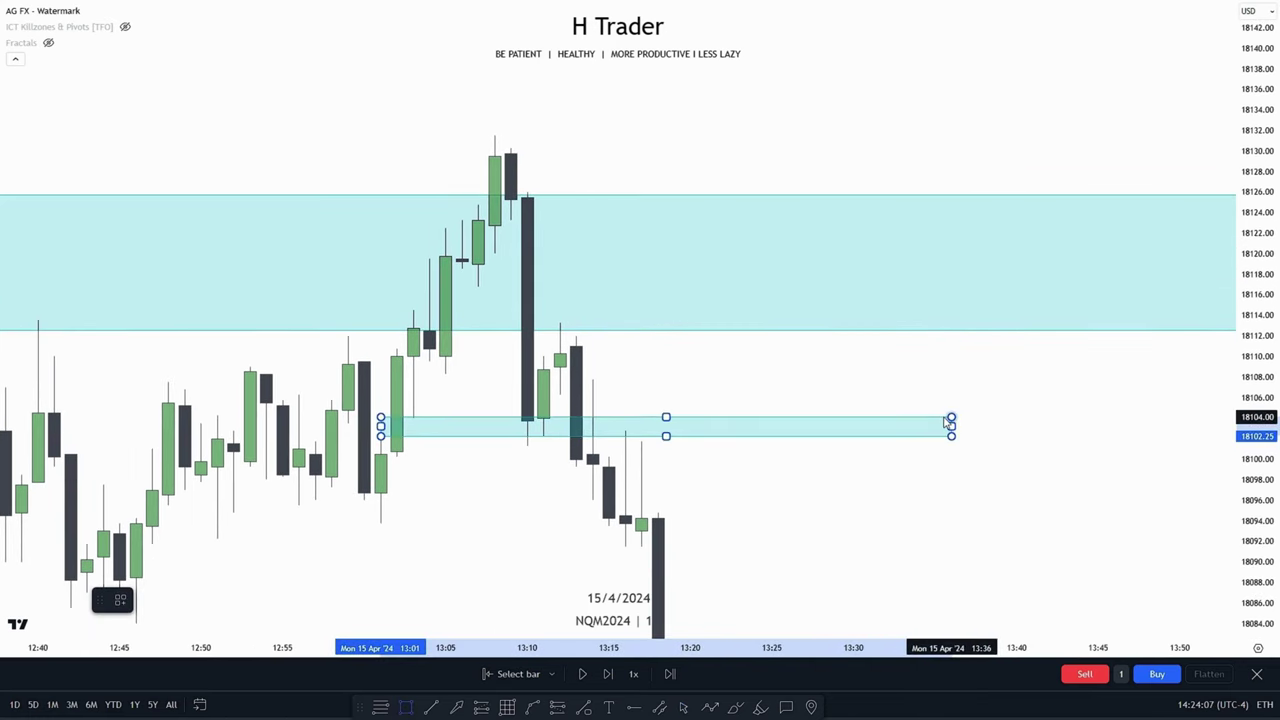
{"action": "left_click", "coordinate": [942, 424]}
{"action": "left_click", "coordinate": [840, 528]}
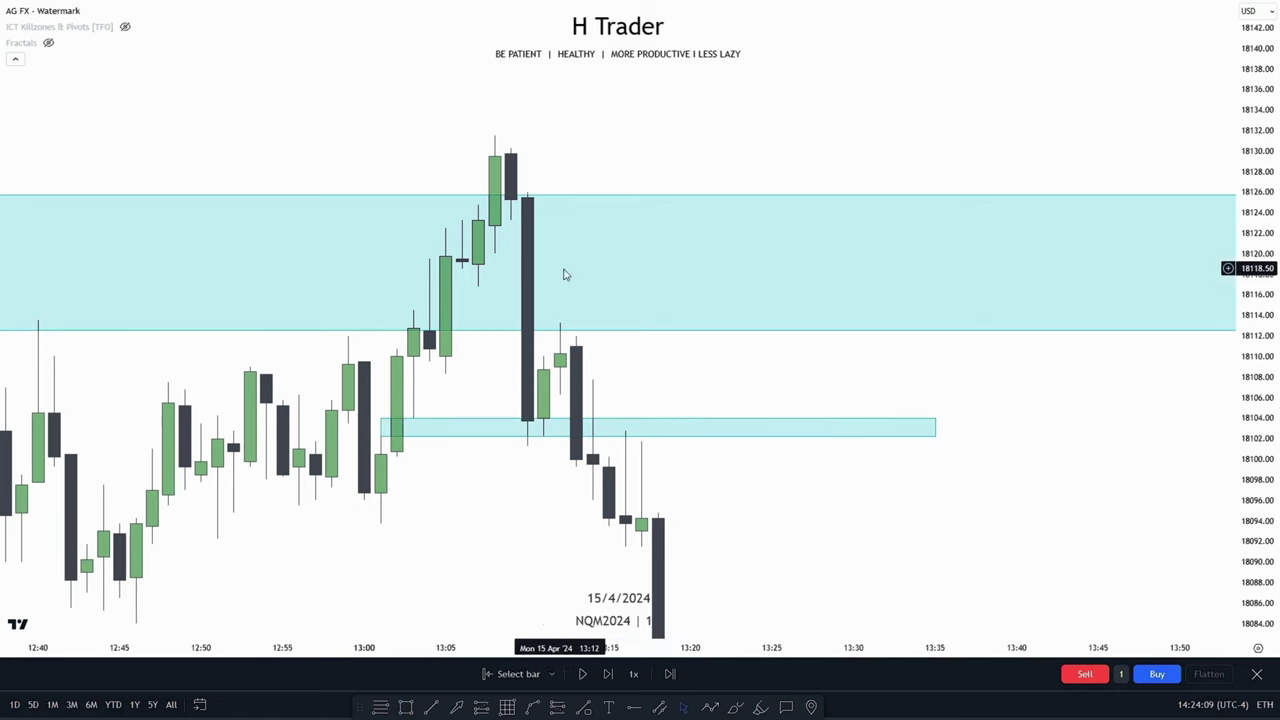
Step: Place a short position at 13:01 with its entry at 18102.25 and set its stop to 18109.75
{"action": "left_click_drag", "start_coordinate": [573, 464], "coordinate": [634, 410]}
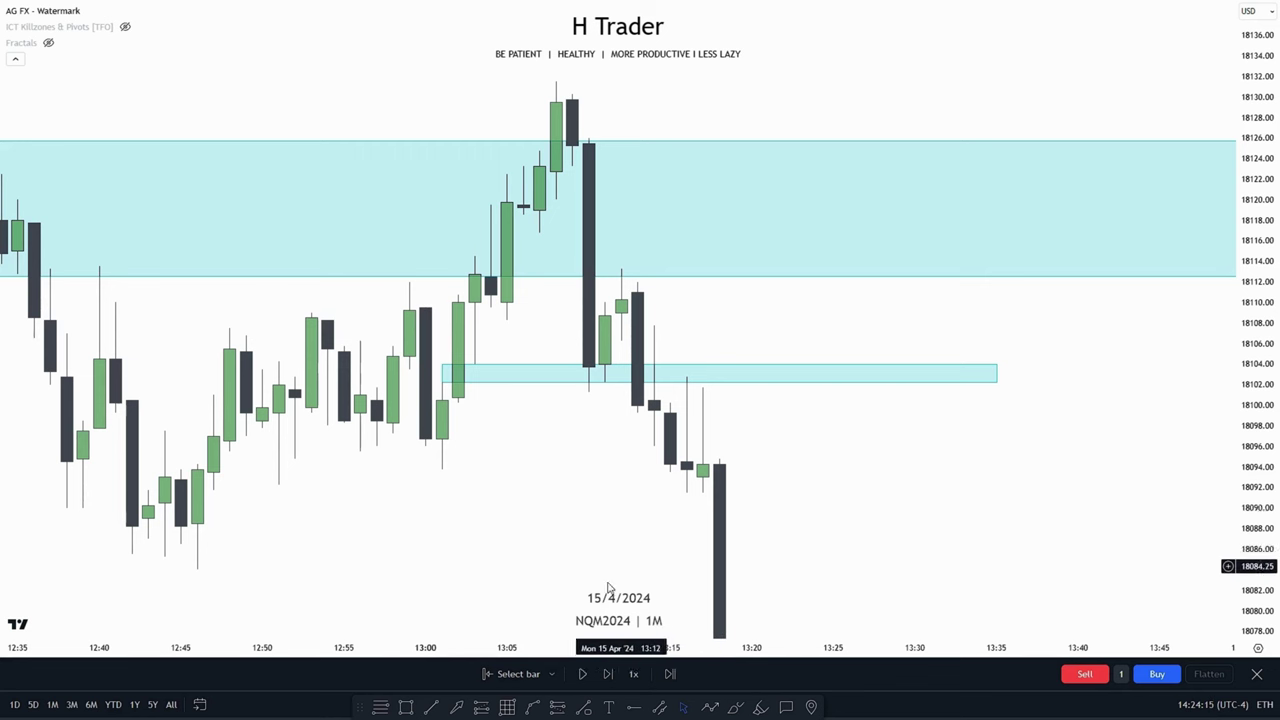
{"action": "left_click", "coordinate": [445, 388]}
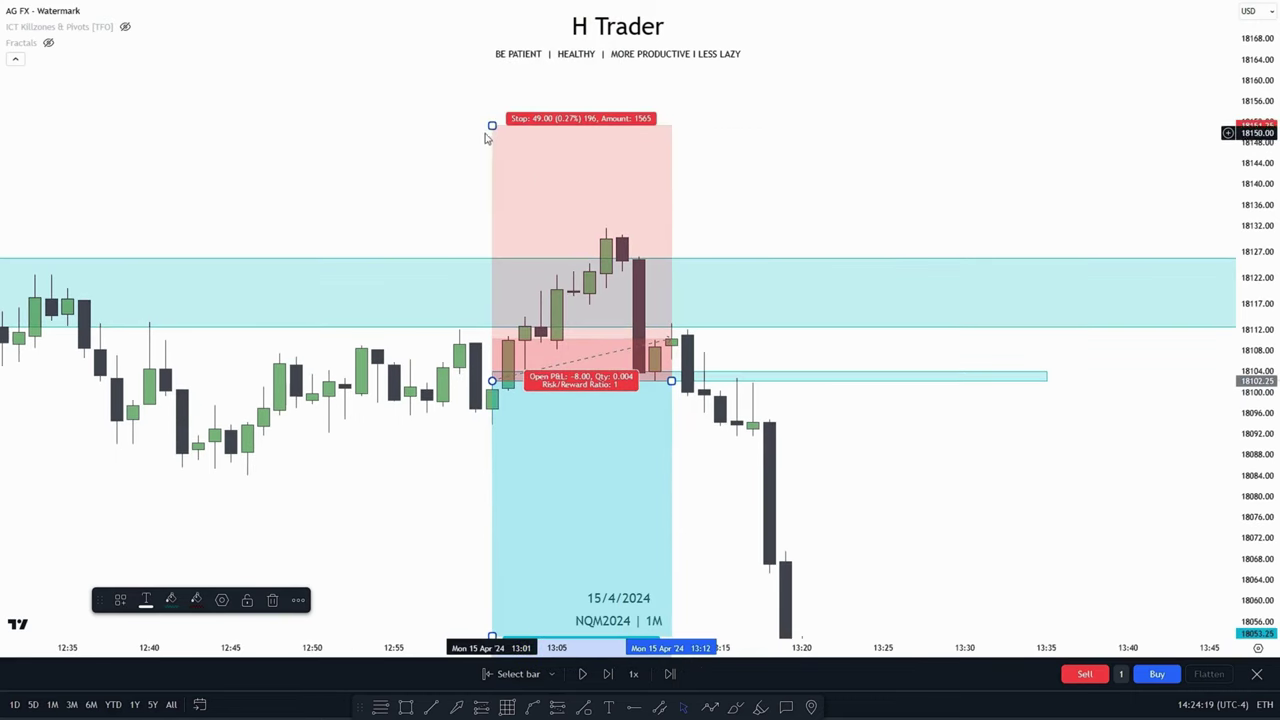
{"action": "left_click_drag", "start_coordinate": [491, 125], "coordinate": [1003, 345]}
{"action": "left_click", "coordinate": [1003, 346]}
{"action": "left_click_drag", "start_coordinate": [1257, 440], "coordinate": [1257, 170]}
{"action": "left_click_drag", "start_coordinate": [1054, 566], "coordinate": [1020, 480]}
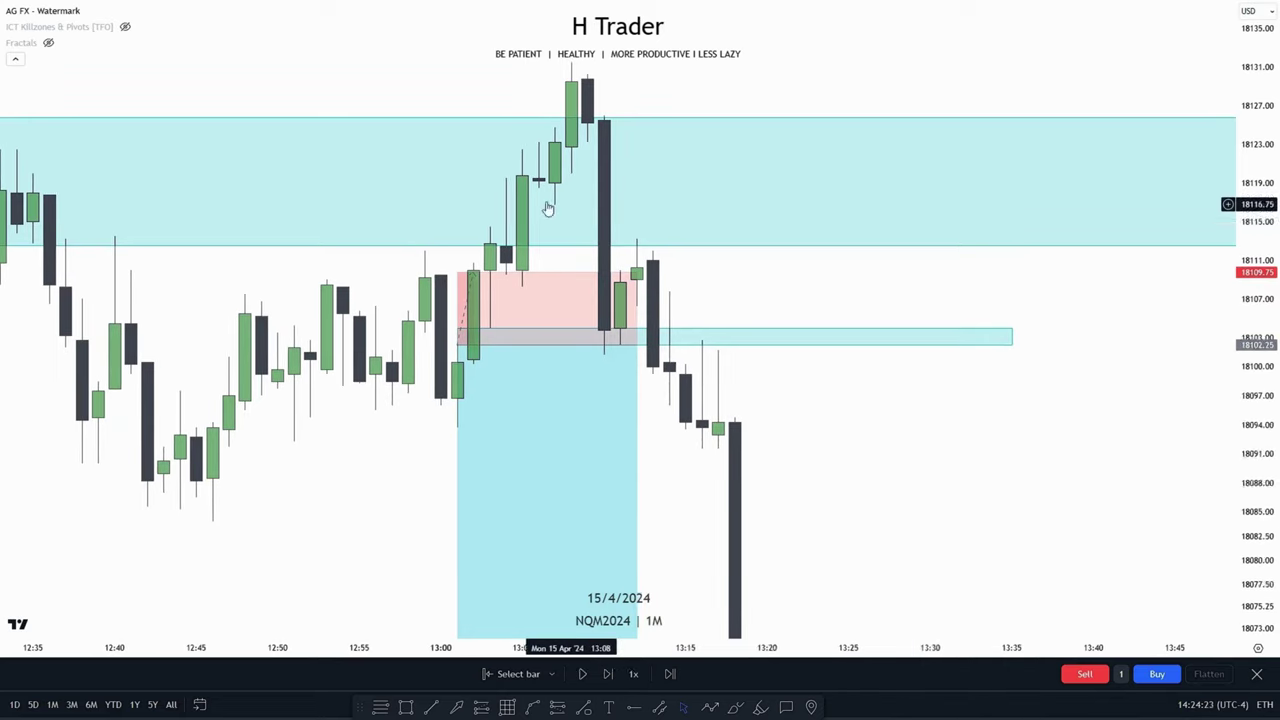
{"action": "left_click_drag", "start_coordinate": [1257, 422], "coordinate": [1257, 508]}
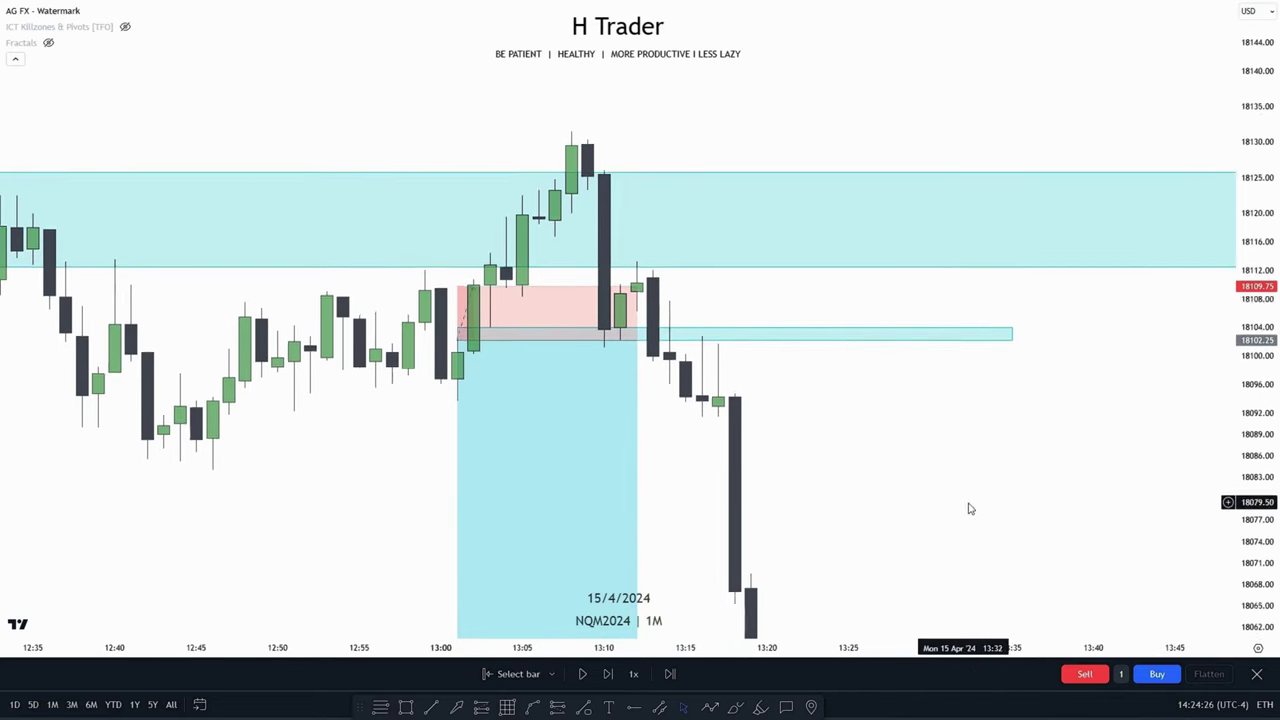
Step: Examine the 1-minute sell-off below the short position through about 13:45
{"action": "scroll", "coordinate": [969, 508], "scroll_direction": "down", "scroll_amount": 4}
{"action": "left_click_drag", "start_coordinate": [990, 540], "coordinate": [900, 323]}
{"action": "scroll", "coordinate": [930, 323], "scroll_direction": "down", "scroll_amount": 3}
{"action": "left_click_drag", "start_coordinate": [1257, 323], "coordinate": [1257, 480]}
{"action": "scroll", "coordinate": [1080, 470], "scroll_direction": "down", "scroll_amount": 4}
{"action": "left_click_drag", "start_coordinate": [1090, 446], "coordinate": [1049, 274]}
{"action": "left_click_drag", "start_coordinate": [1257, 274], "coordinate": [1257, 563]}
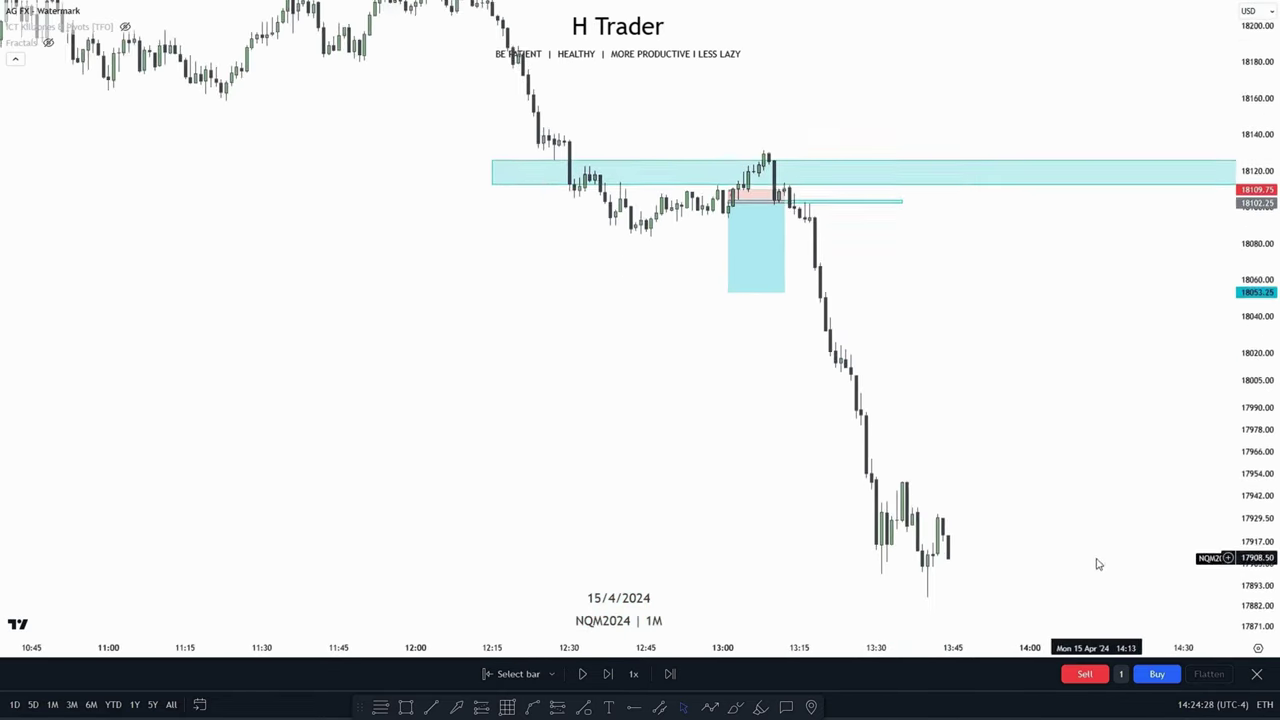
{"action": "scroll", "coordinate": [1050, 525], "scroll_direction": "down", "scroll_amount": 2}
{"action": "left_click_drag", "start_coordinate": [977, 420], "coordinate": [855, 441]}
{"action": "scroll", "coordinate": [1017, 354], "scroll_direction": "up", "scroll_amount": 6}
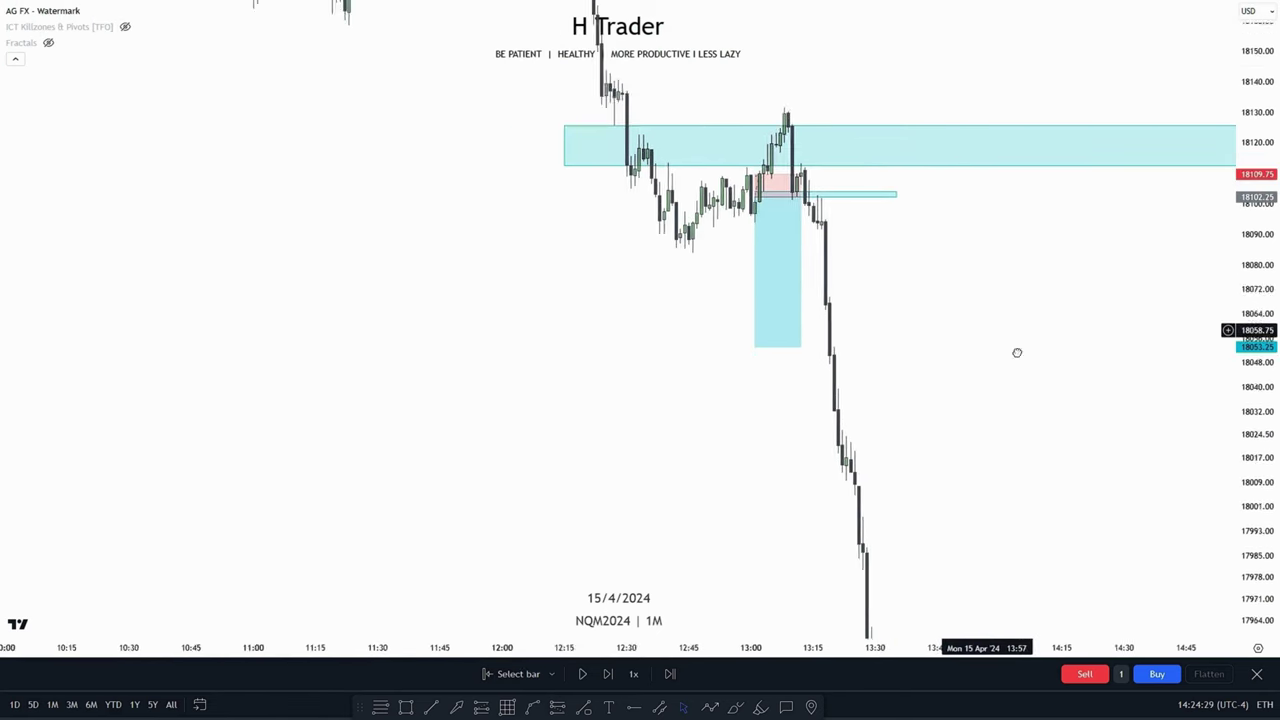
Step: Set the short position's target to 18084.00, at the 12:46 swing low
{"action": "left_click_drag", "start_coordinate": [692, 570], "coordinate": [592, 388]}
{"action": "left_click_drag", "start_coordinate": [1257, 420], "coordinate": [1257, 275]}
{"action": "left_click_drag", "start_coordinate": [901, 329], "coordinate": [925, 374]}
{"action": "scroll", "coordinate": [925, 374], "scroll_direction": "up", "scroll_amount": 1}
{"action": "scroll", "coordinate": [925, 375], "scroll_direction": "up", "scroll_amount": 1}
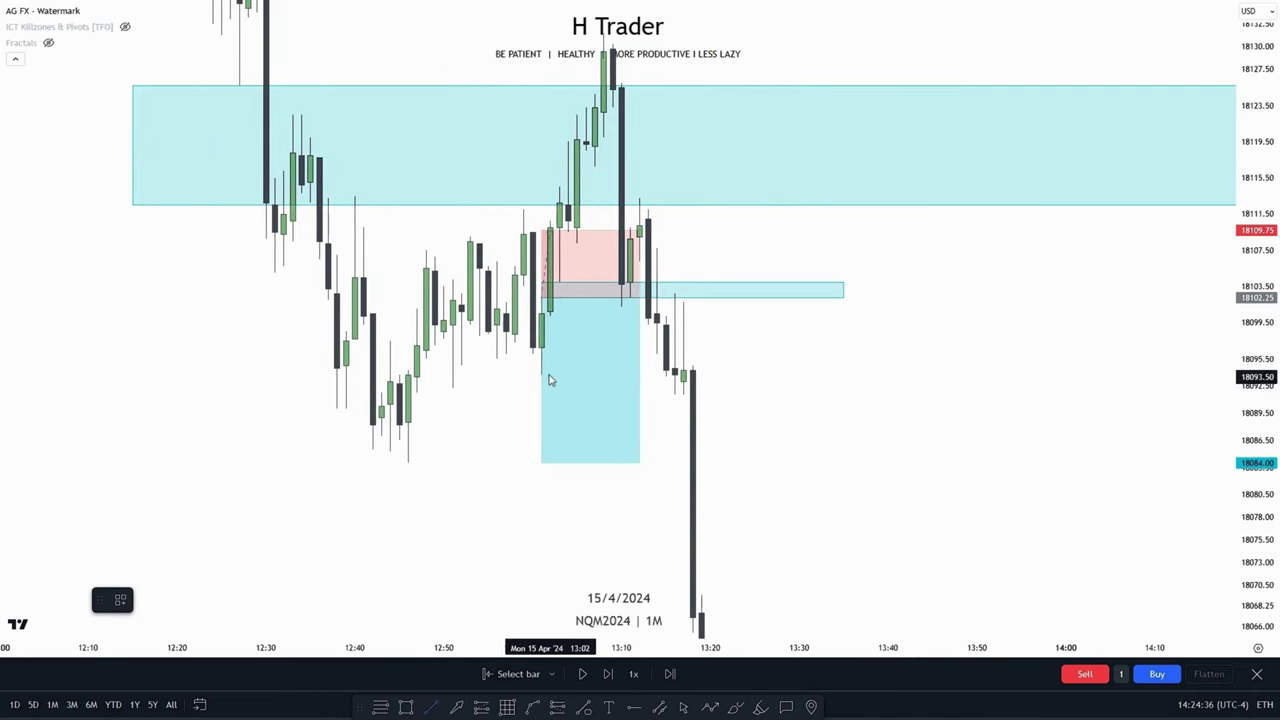
Step: Draw a horizontal trend line at the 18093.75 low from 13:01 to about 13:15 and set the short position's stop to 18102.50
{"action": "left_click_drag", "start_coordinate": [541, 376], "coordinate": [674, 376]}
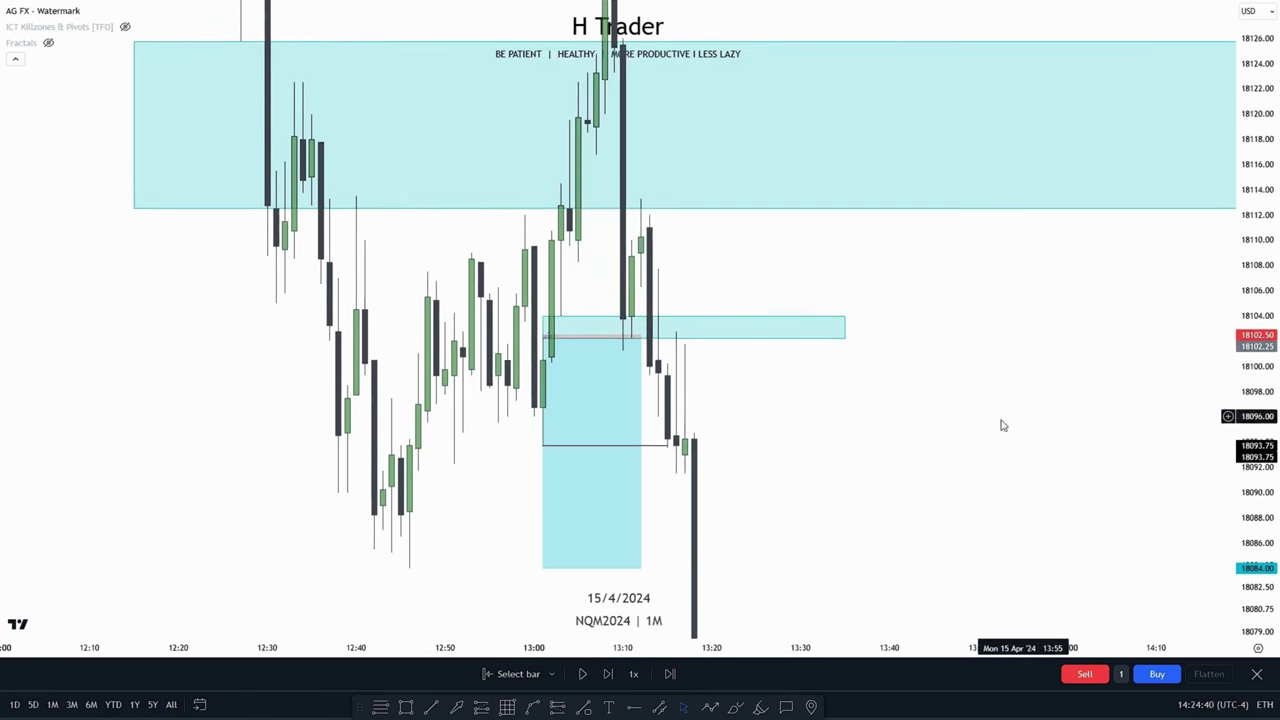
{"action": "scroll", "coordinate": [1000, 423], "scroll_direction": "up", "scroll_amount": 2}
{"action": "left_click_drag", "start_coordinate": [845, 449], "coordinate": [928, 521]}
{"action": "left_click_drag", "start_coordinate": [811, 343], "coordinate": [776, 438]}
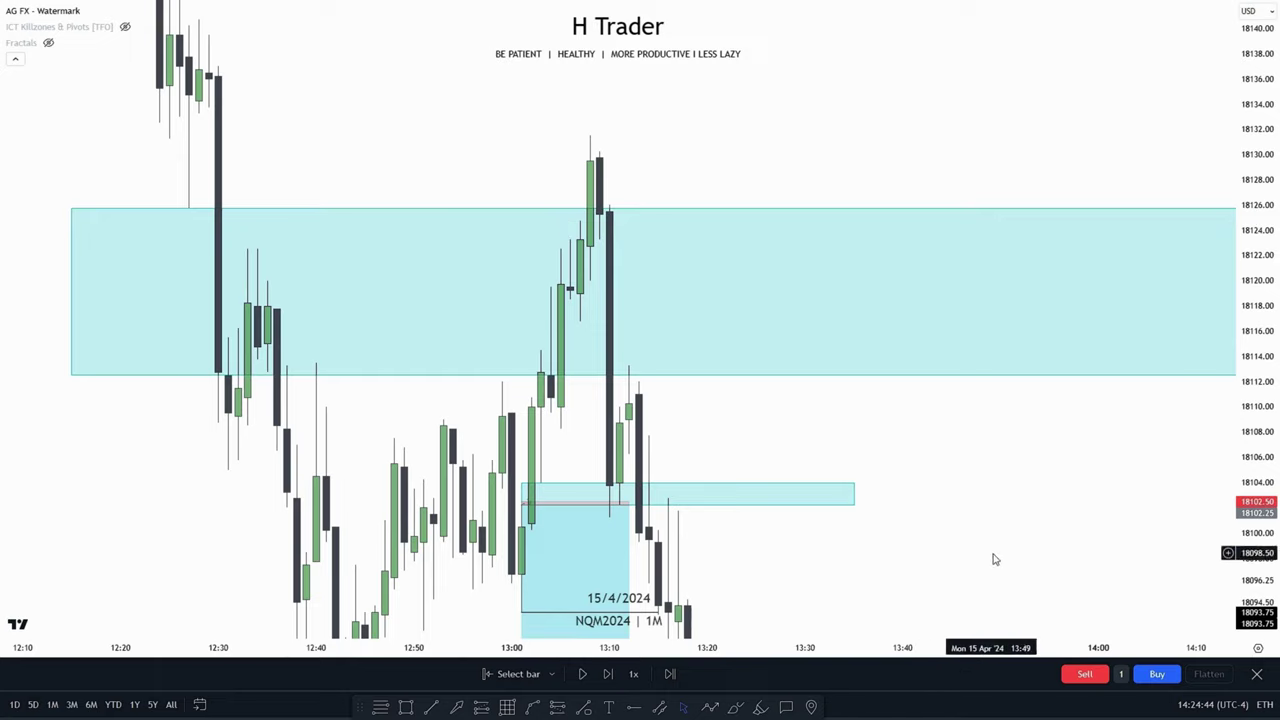
{"action": "left_click_drag", "start_coordinate": [994, 560], "coordinate": [1001, 410]}
{"action": "left_click_drag", "start_coordinate": [1255, 375], "coordinate": [1150, 500]}
{"action": "left_click_drag", "start_coordinate": [827, 486], "coordinate": [848, 352]}
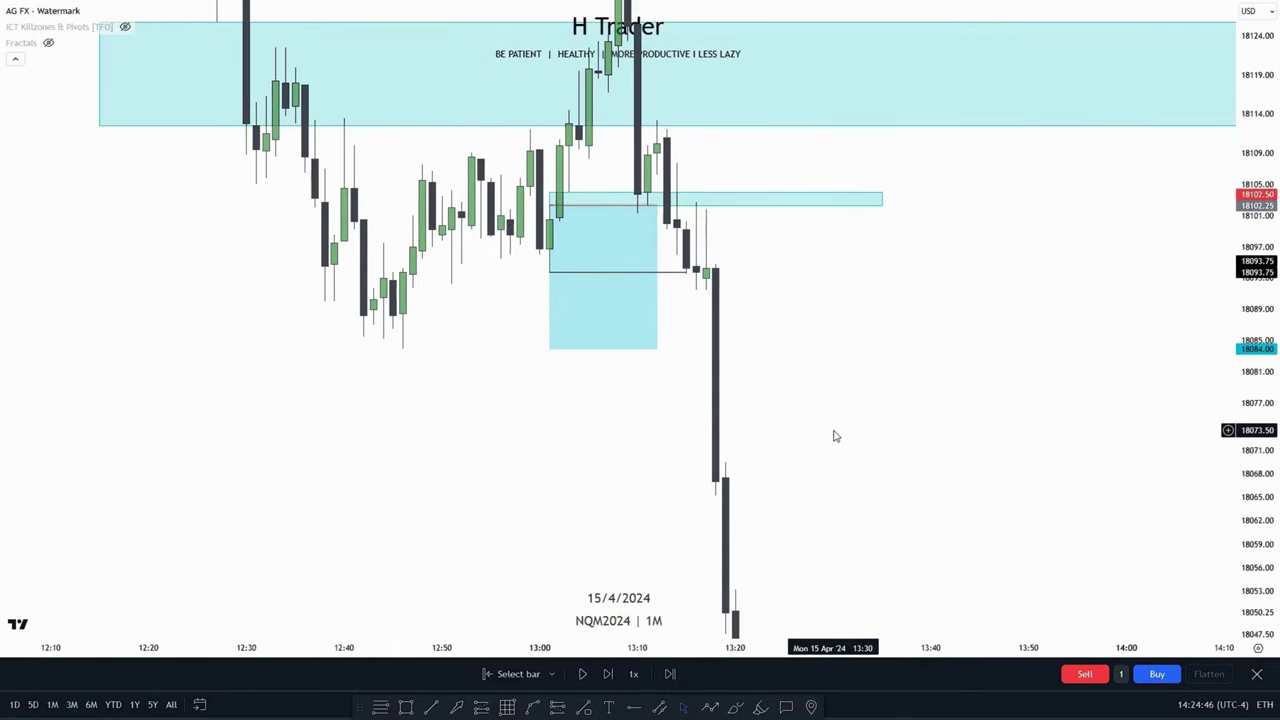